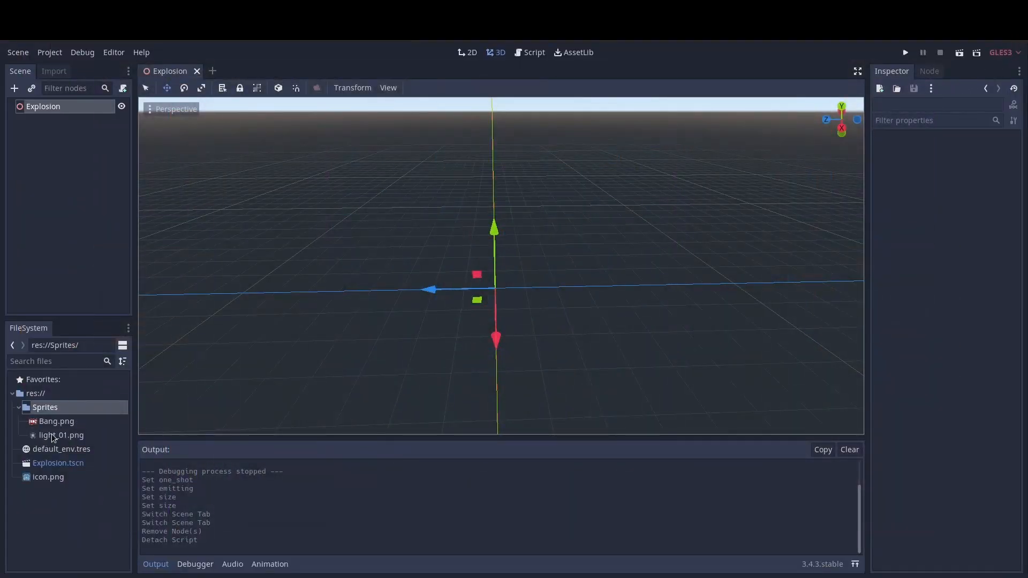
Preview the Bang.png and light_01.png textures in the Sprites folder
click(60, 425)
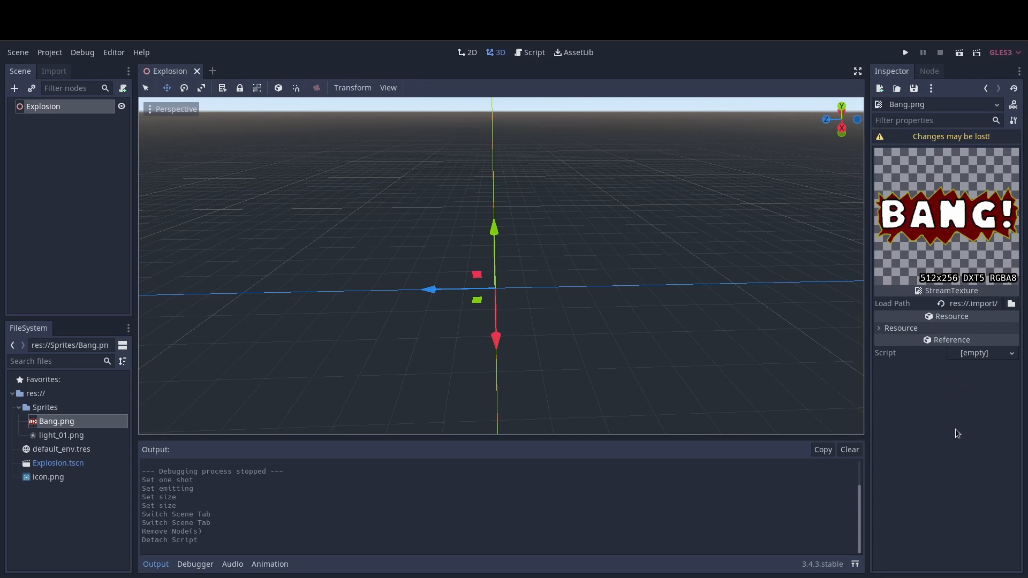
click(95, 436)
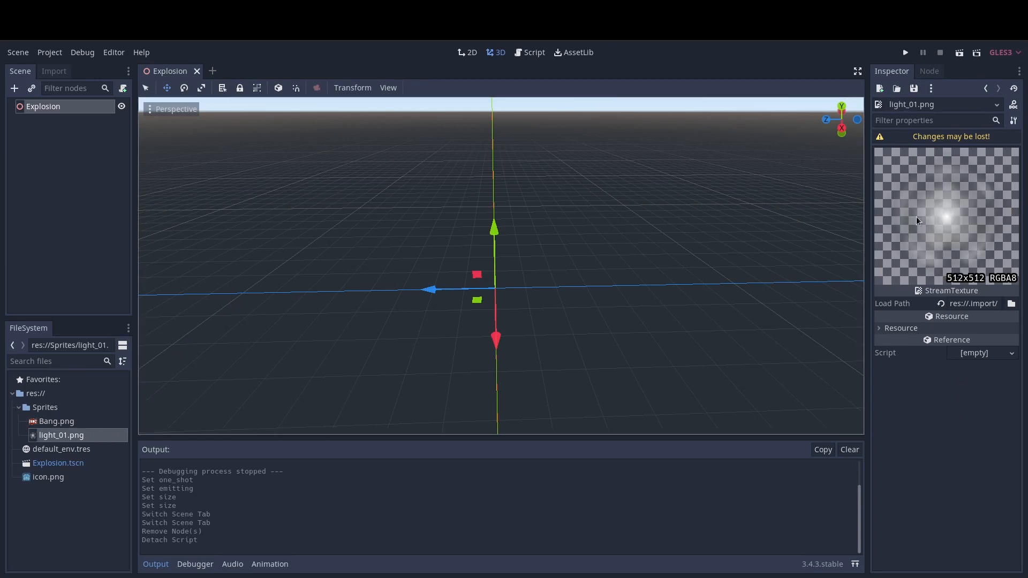
click(107, 230)
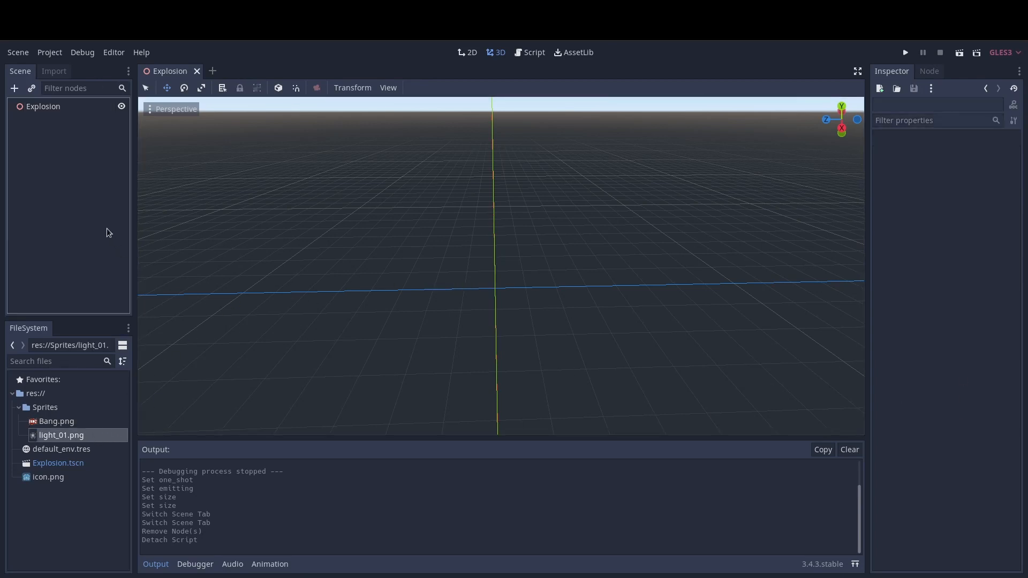
click(76, 422)
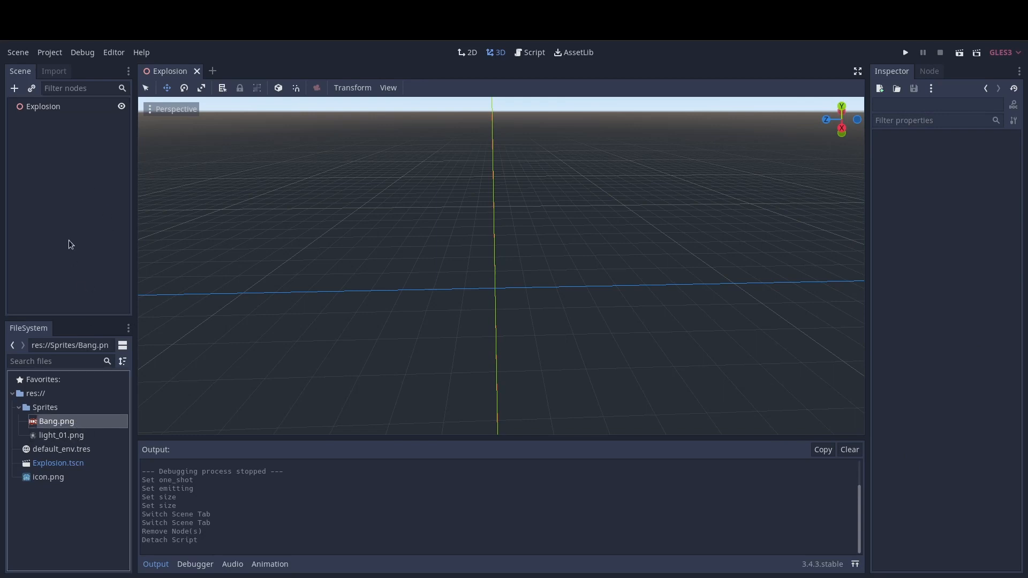
Add a Sprite3D node under Explosion and assign Bang.png as its texture
click(78, 107)
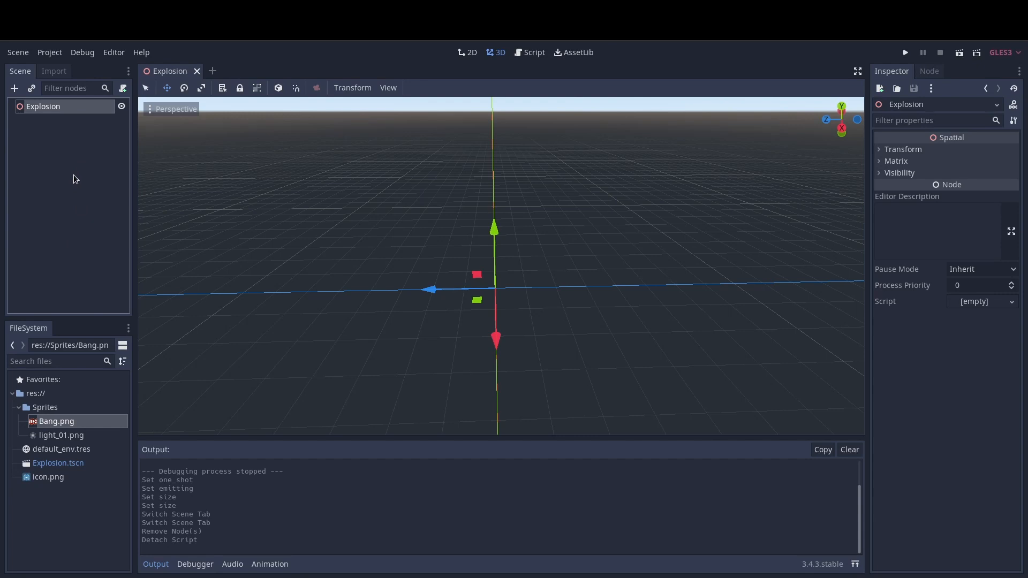
click(14, 89)
text(sprite)
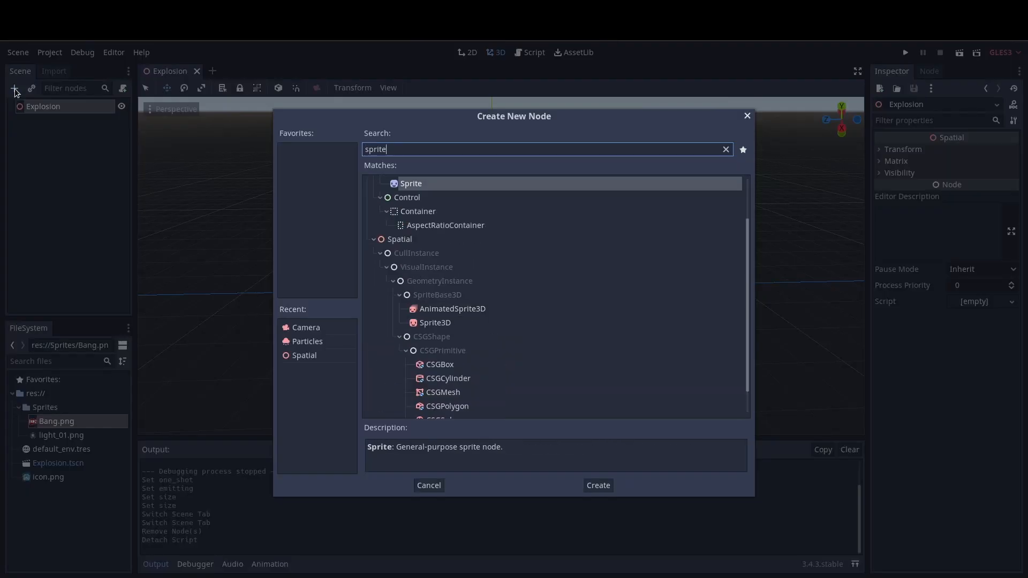
double_click(445, 323)
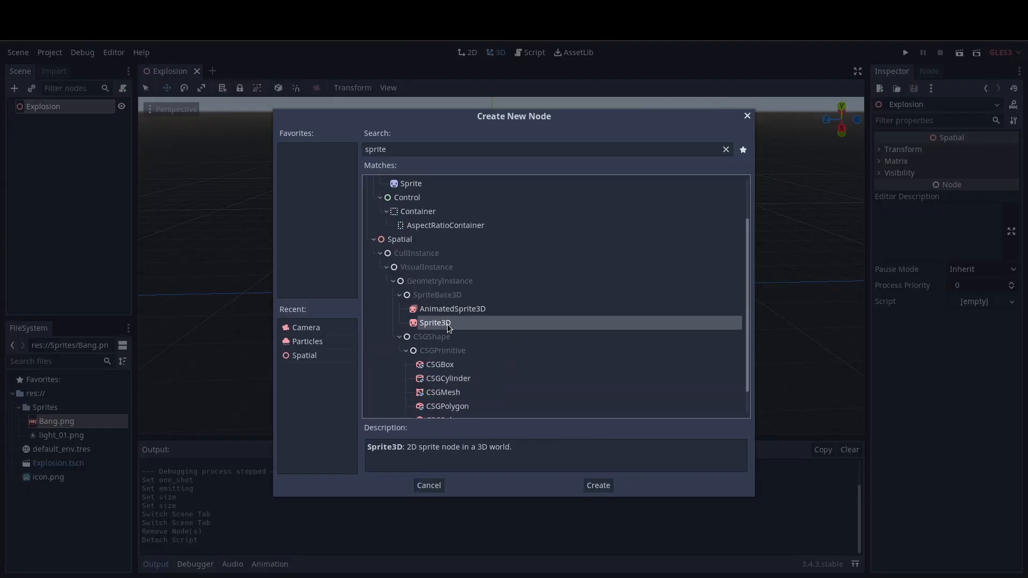
drag(63, 425, 978, 152)
Try rotating the BANG! sprite about its Z axis in the viewport and undo the rotation
mouse_move(659, 296)
middle_down()
mouse_move(615, 300)
mouse_move(648, 303)
middle_up()
key(e)
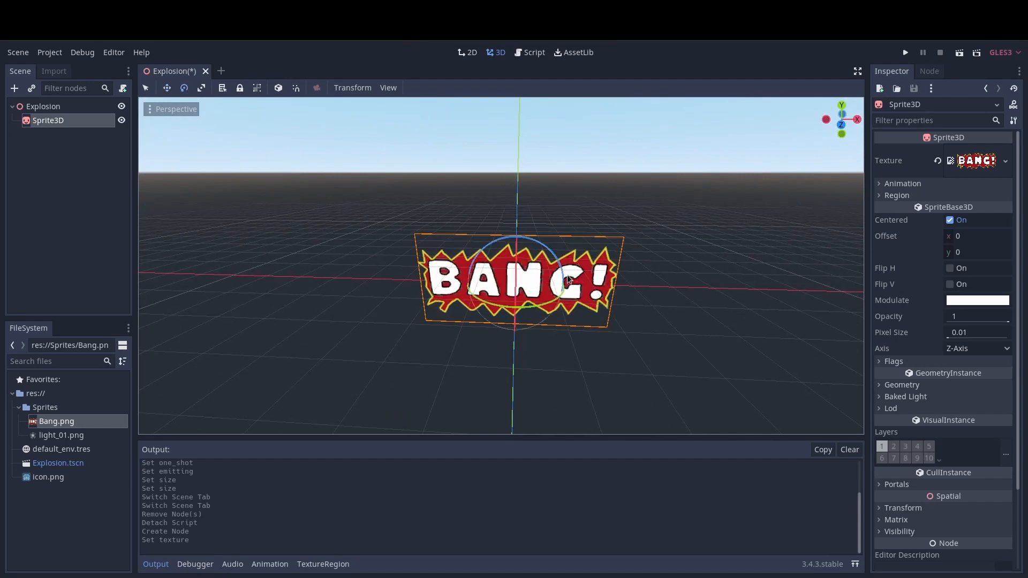
drag(556, 252, 354, 320)
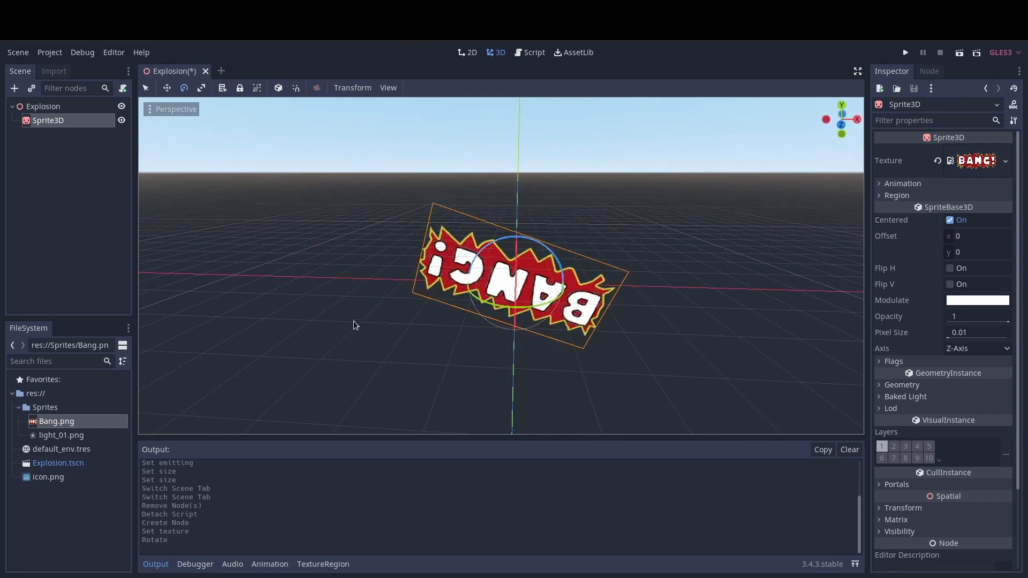
key(ctrl+z)
middle_drag(806, 334, 849, 375)
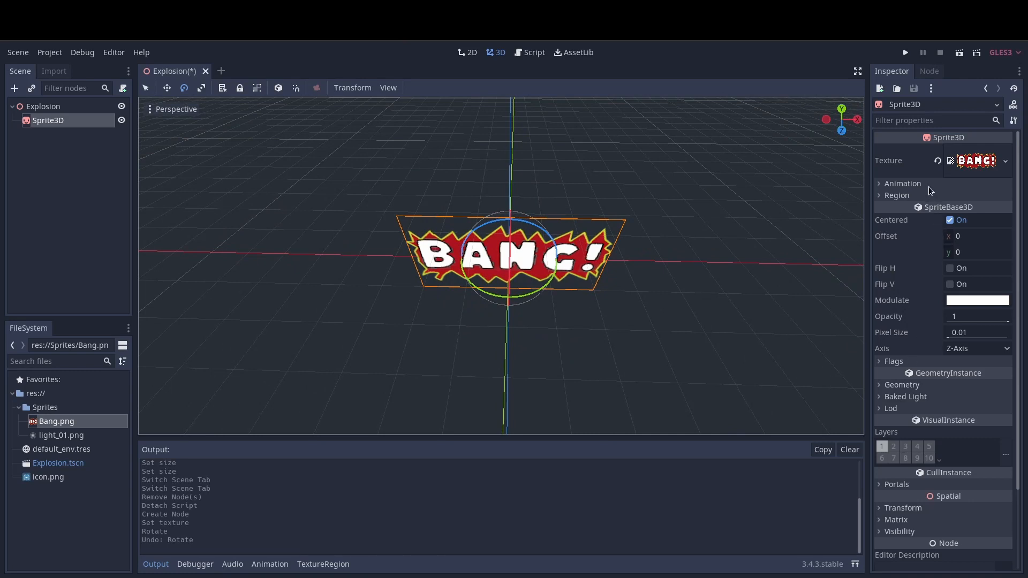
Set the sprite's Billboard flag to Enabled and test it by rotating the sprite slightly
click(921, 361)
click(967, 375)
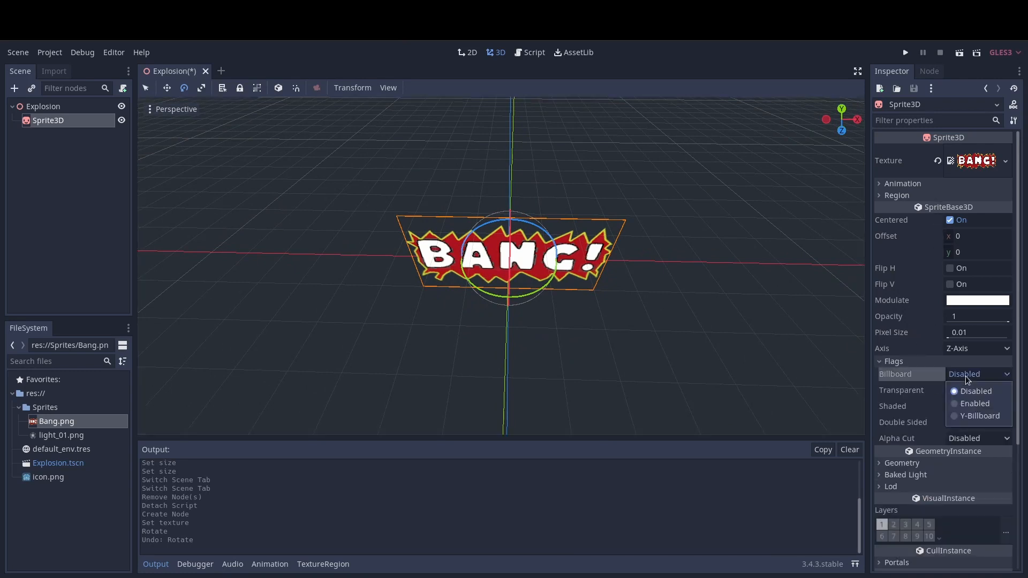
click(974, 404)
middle_drag(604, 300, 734, 313)
shift+middle_drag(664, 260, 592, 271)
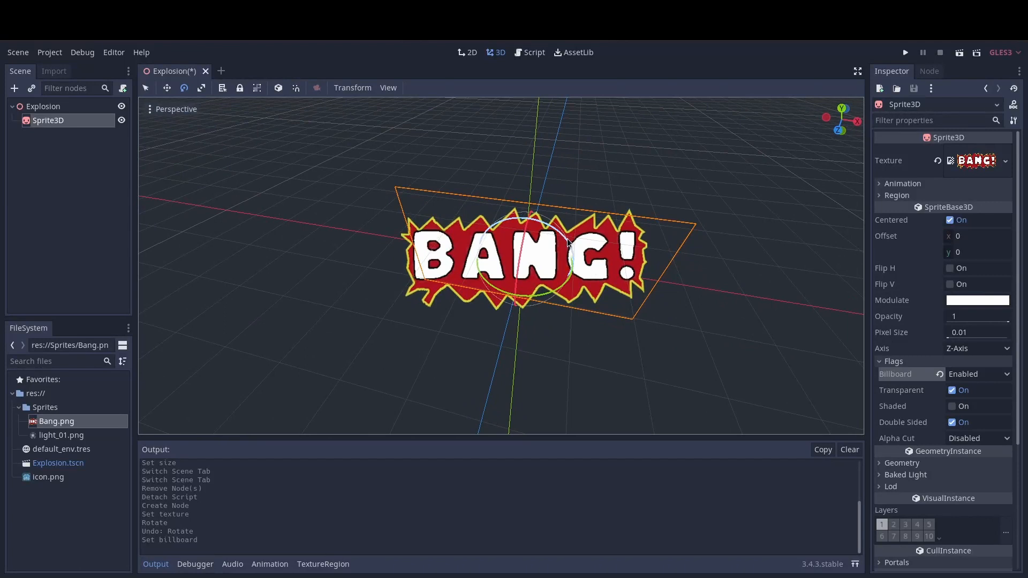
mouse_move(567, 239)
mouse_down()
mouse_move(429, 227)
mouse_move(448, 347)
mouse_move(563, 220)
mouse_move(429, 258)
mouse_move(569, 347)
mouse_move(575, 229)
mouse_up()
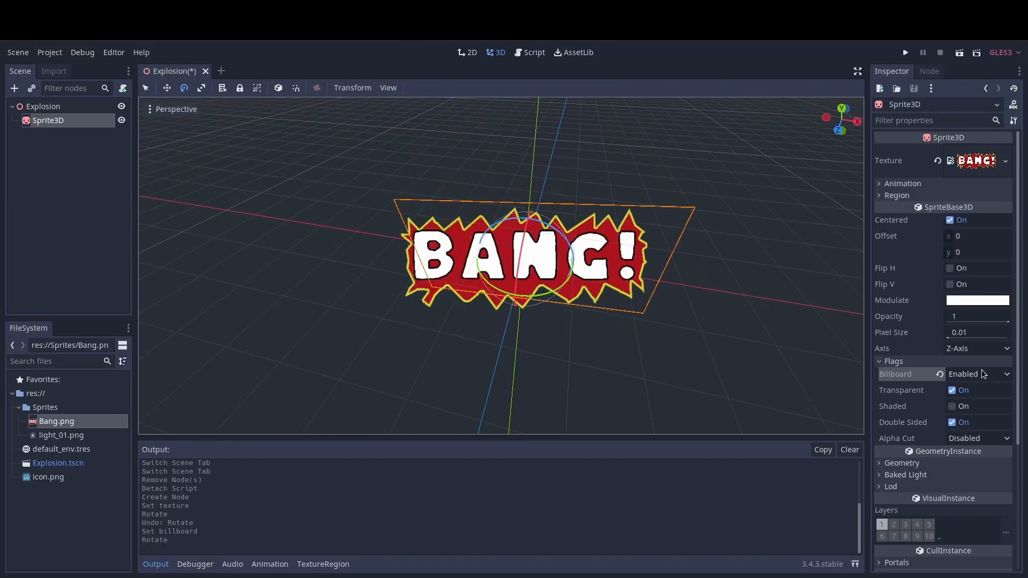
Set the sprite's Billboard flag to Y-Billboard, test it with a rotation, and undo that rotation
click(983, 374)
click(980, 415)
shift+middle_drag(631, 268, 666, 337)
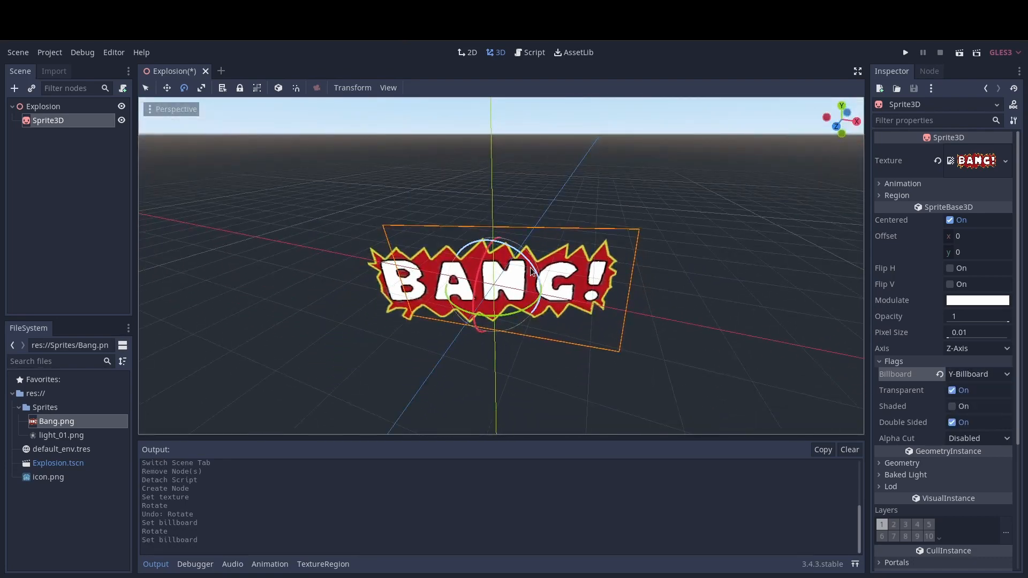
drag(533, 272, 486, 274)
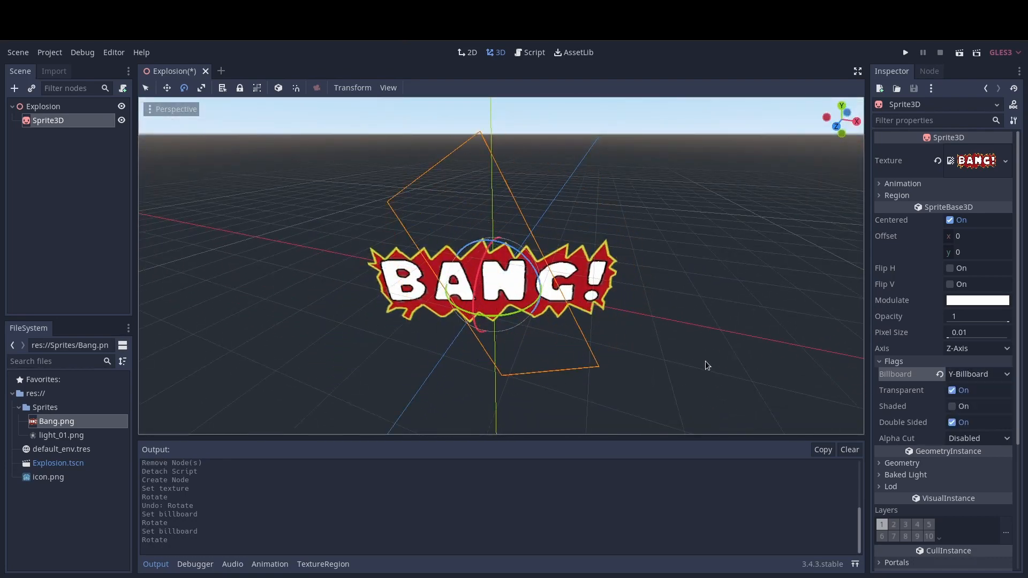
key(ctrl+z)
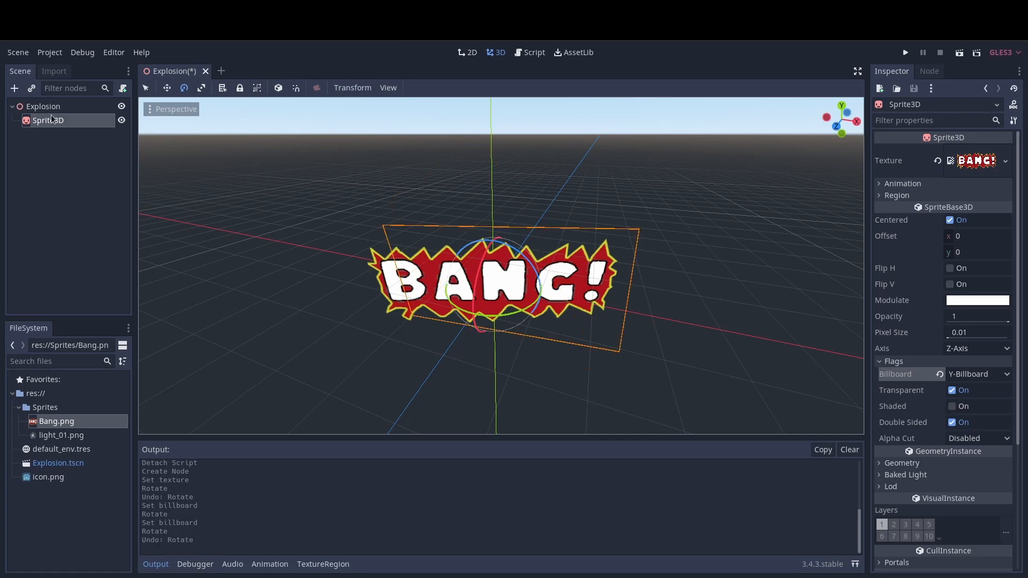
Delete the Sprite3D node from the scene
key(Delete)
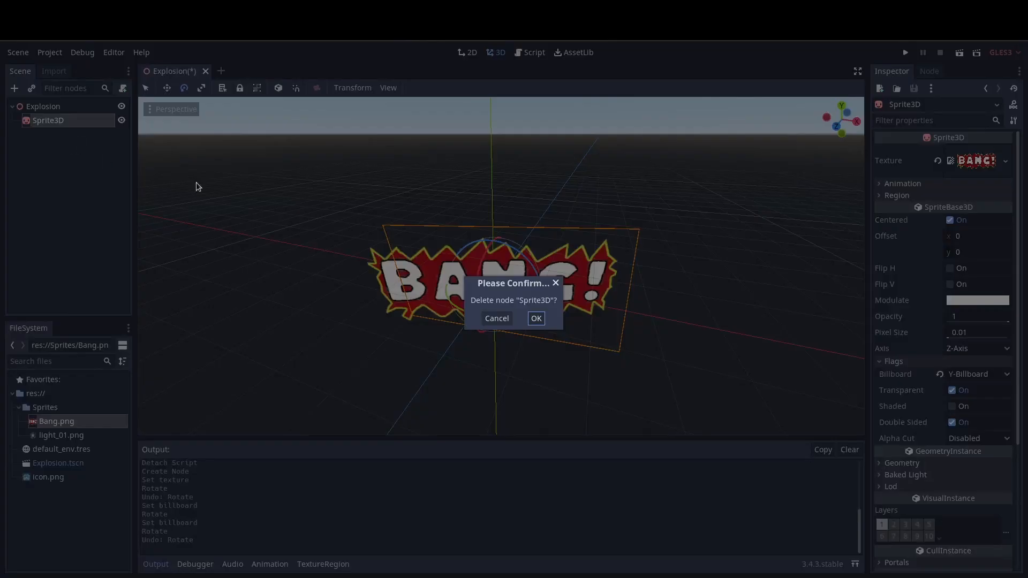
click(536, 318)
Add a Particles node as a child of the Explosion node
click(58, 109)
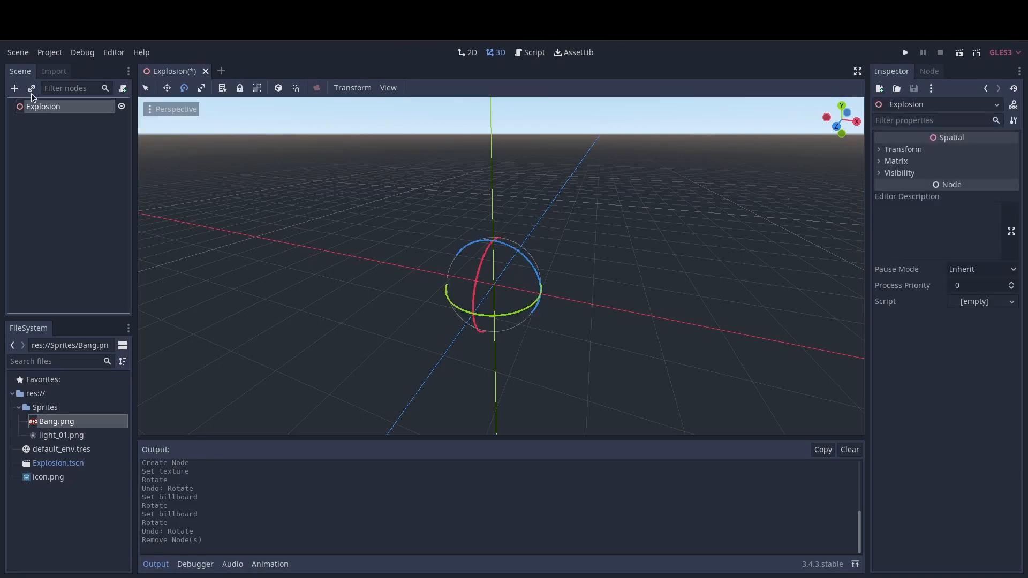
click(15, 89)
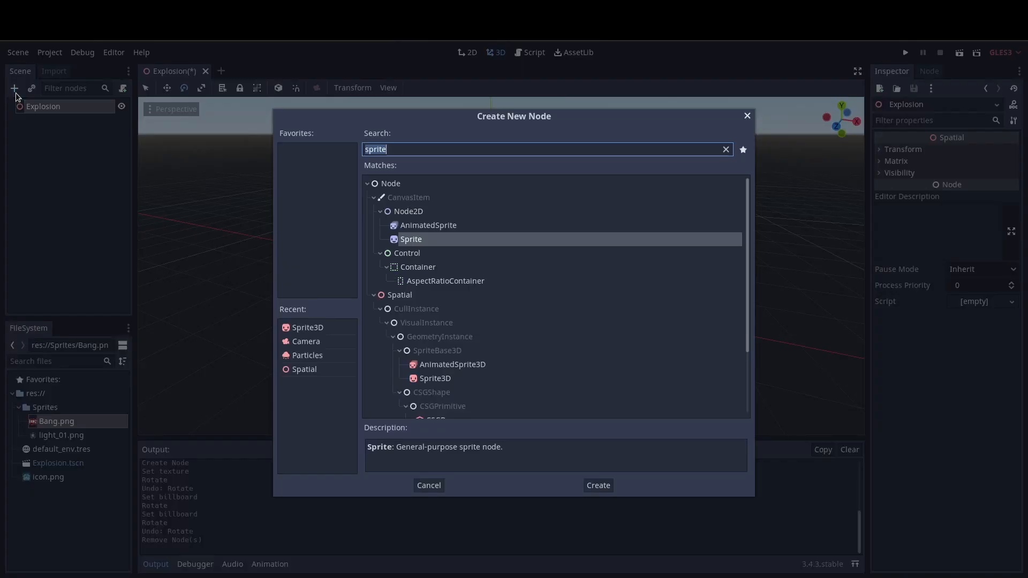
text(parti)
key(Down)
key(Return)
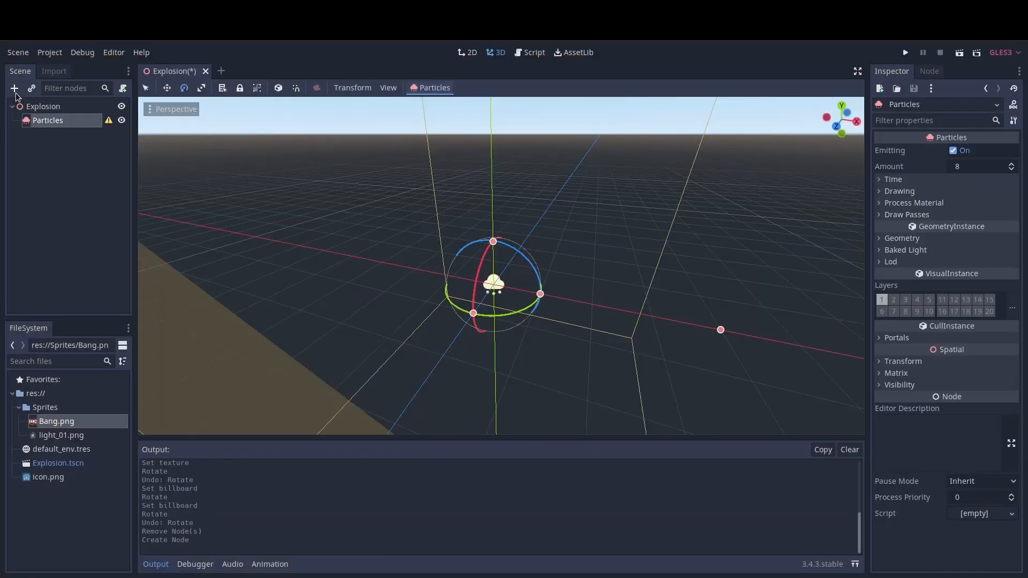
Set the Particles node's amount to 1 and assign a new ParticlesMaterial as its process material
click(969, 167)
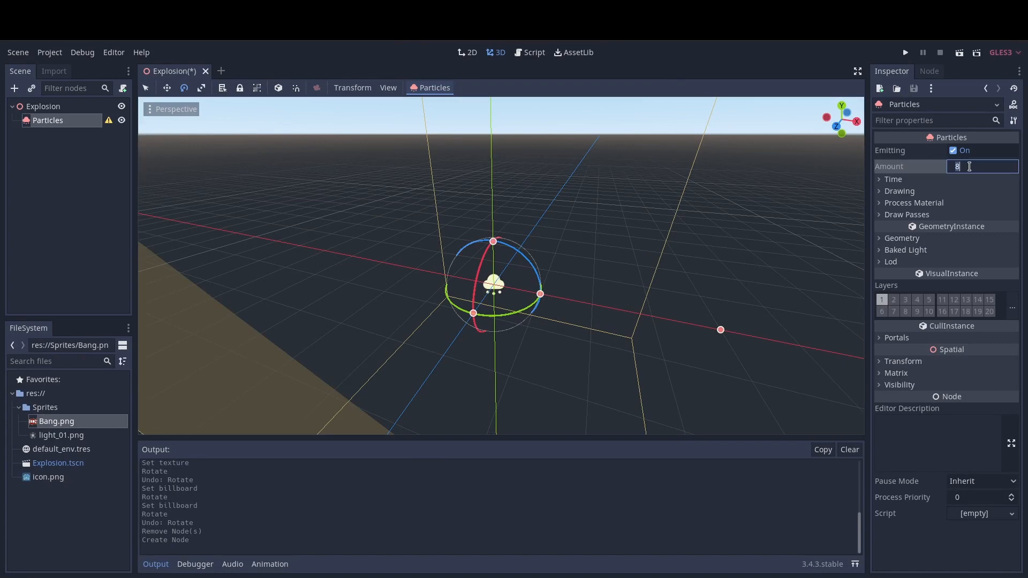
text(1)
key(Return)
right_drag(696, 225, 726, 193)
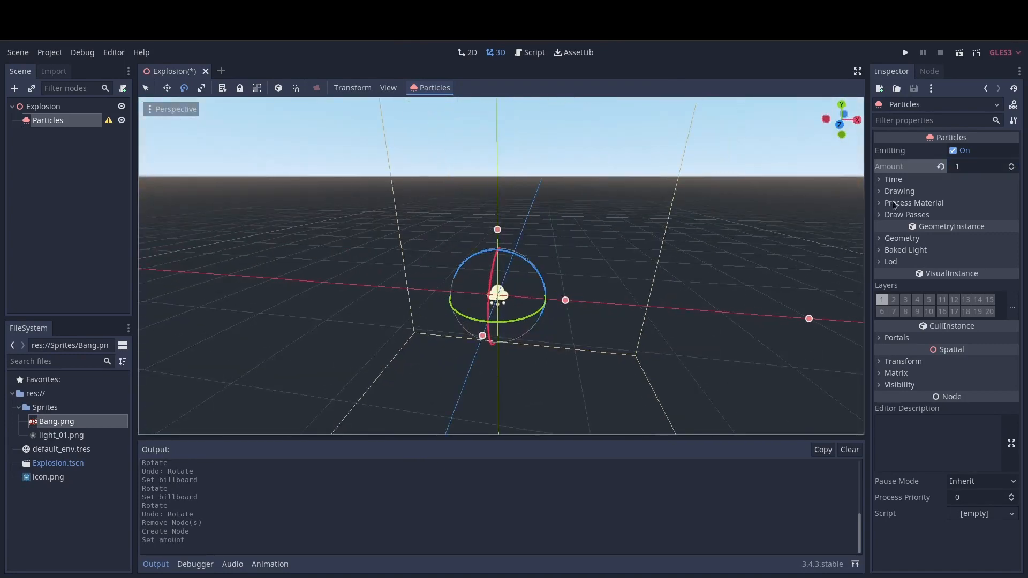
click(934, 204)
click(980, 215)
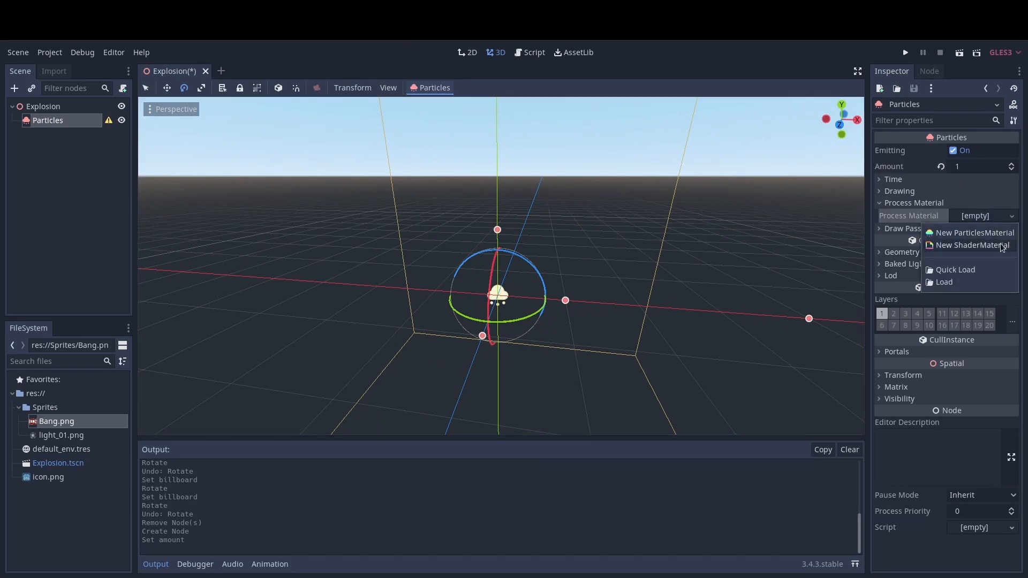
click(959, 230)
Assign a new quad mesh to draw pass 1 of the particles and set its X size to 2
click(945, 230)
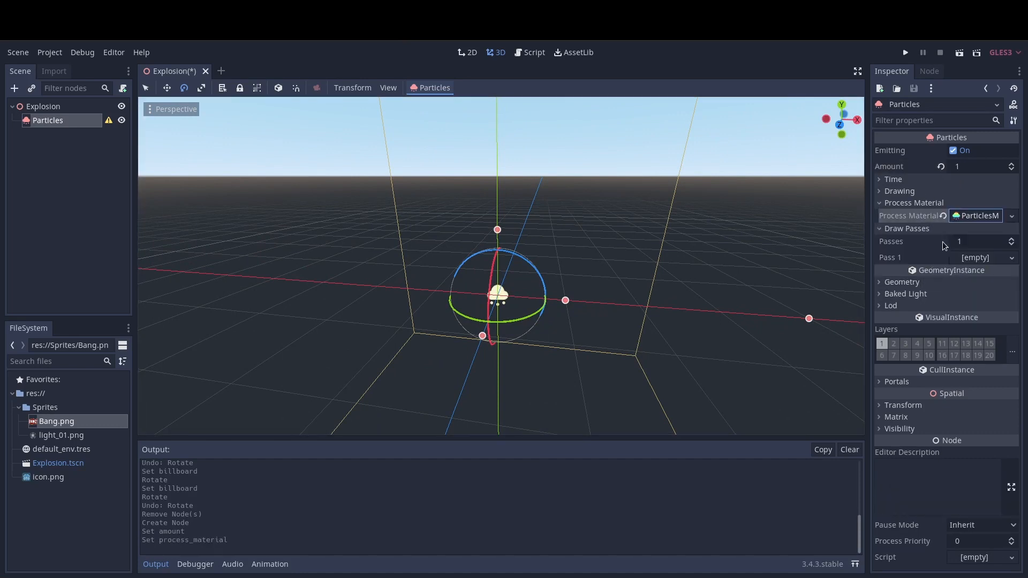
click(984, 258)
click(973, 361)
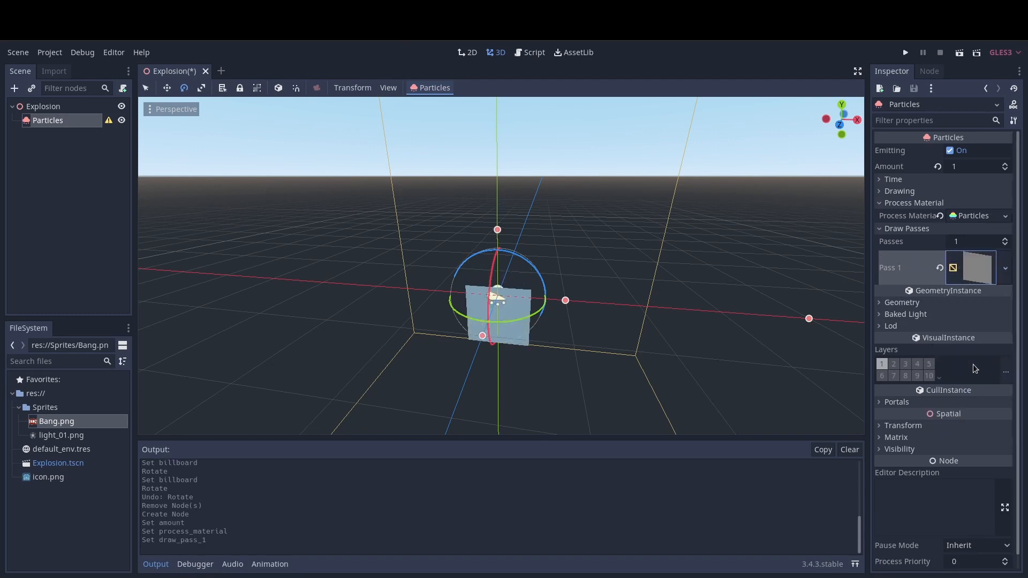
click(984, 267)
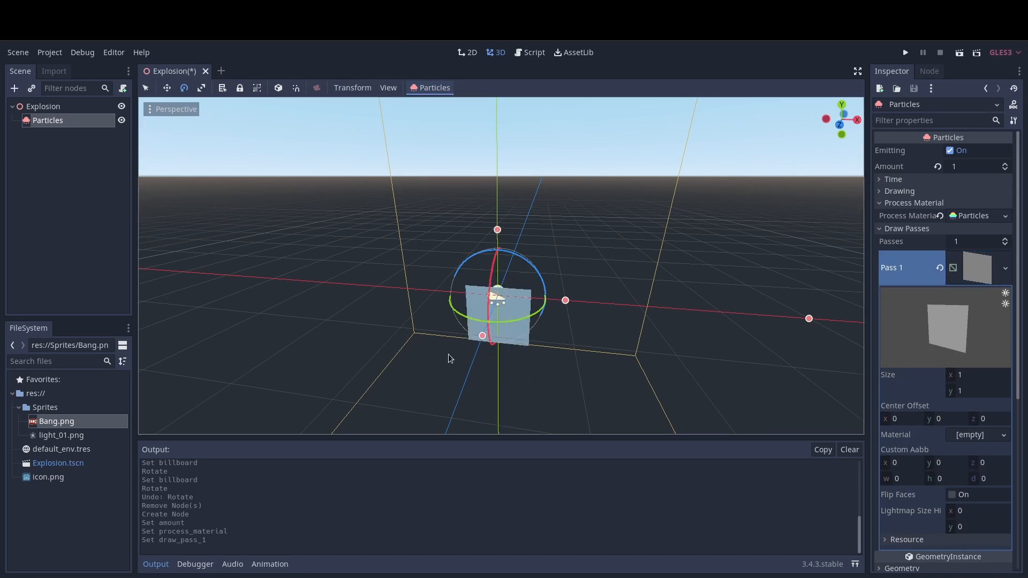
click(958, 375)
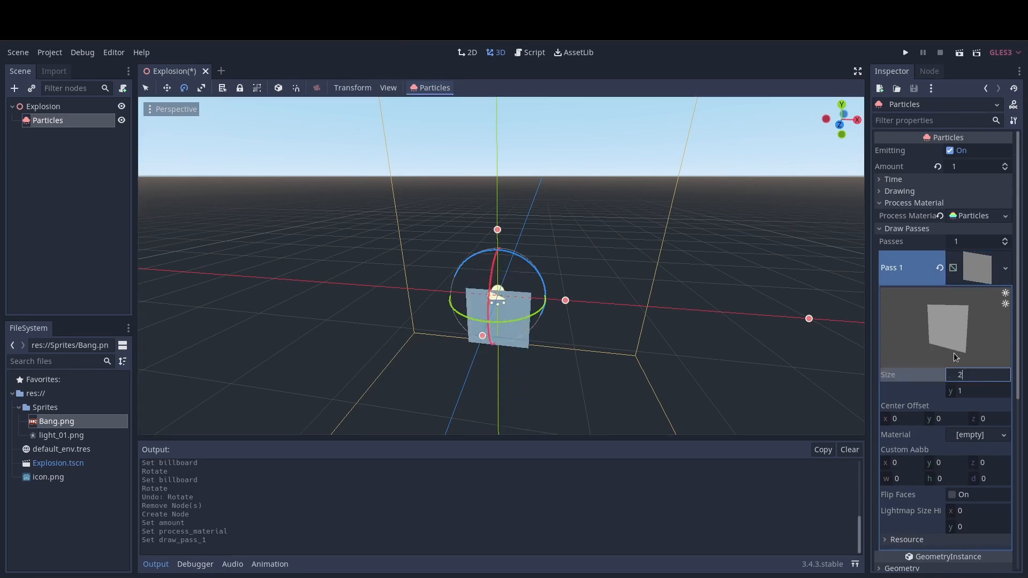
text(2)
key(Return)
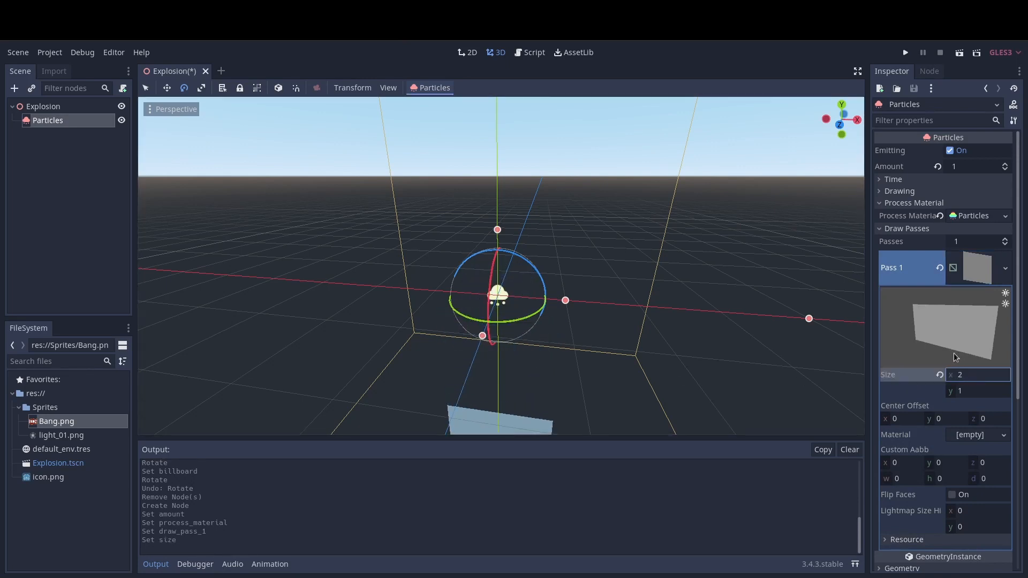
Give the quad mesh a new SpatialMaterial and enable its Transparent and Unshaded flags
click(978, 435)
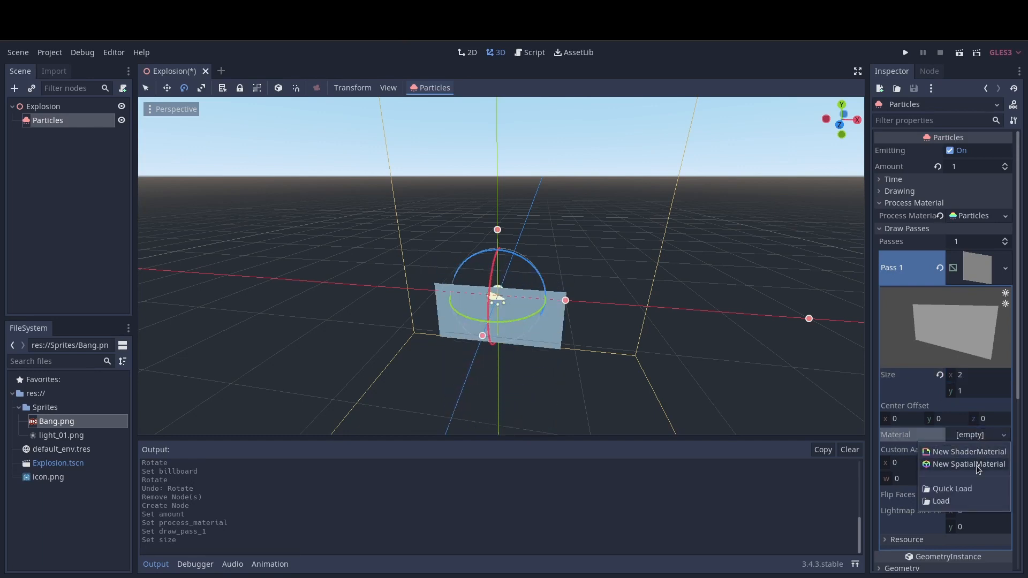
click(975, 464)
click(978, 442)
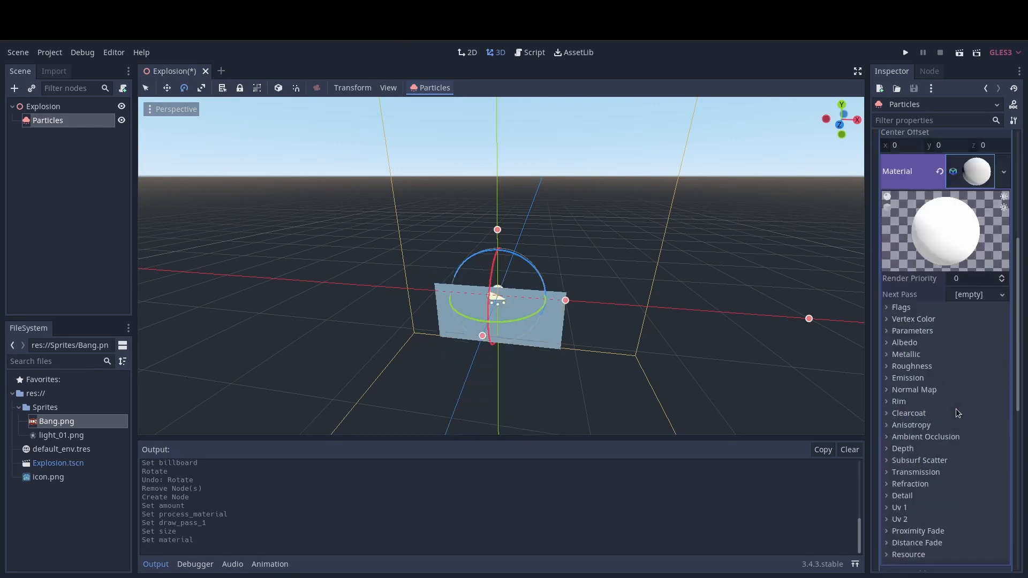
click(910, 309)
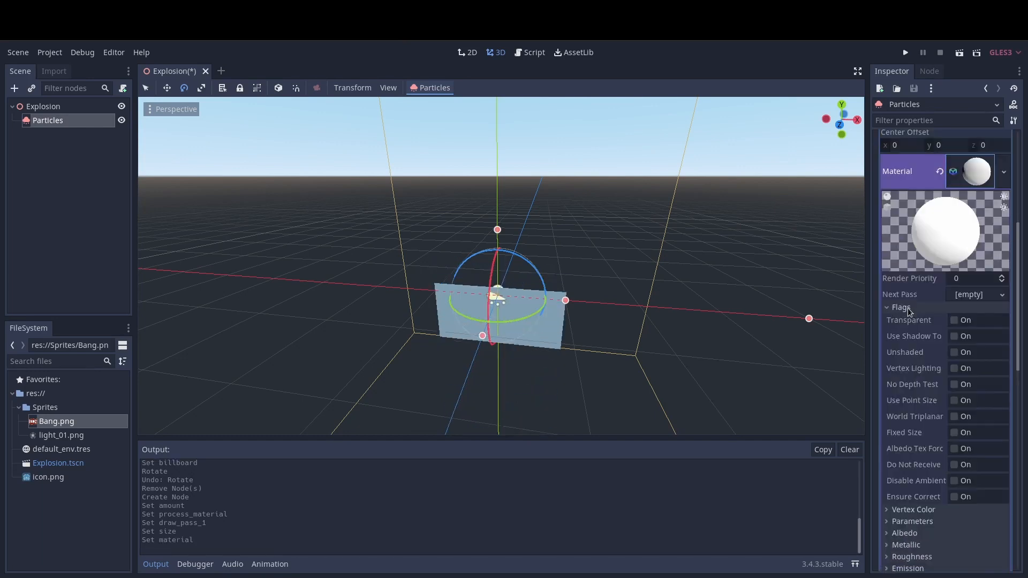
click(957, 321)
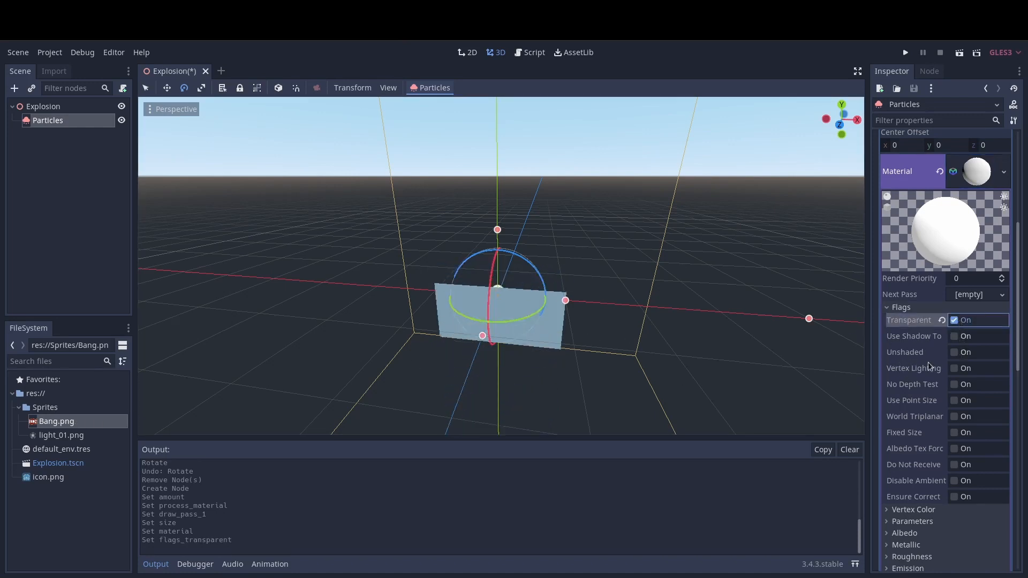
click(958, 353)
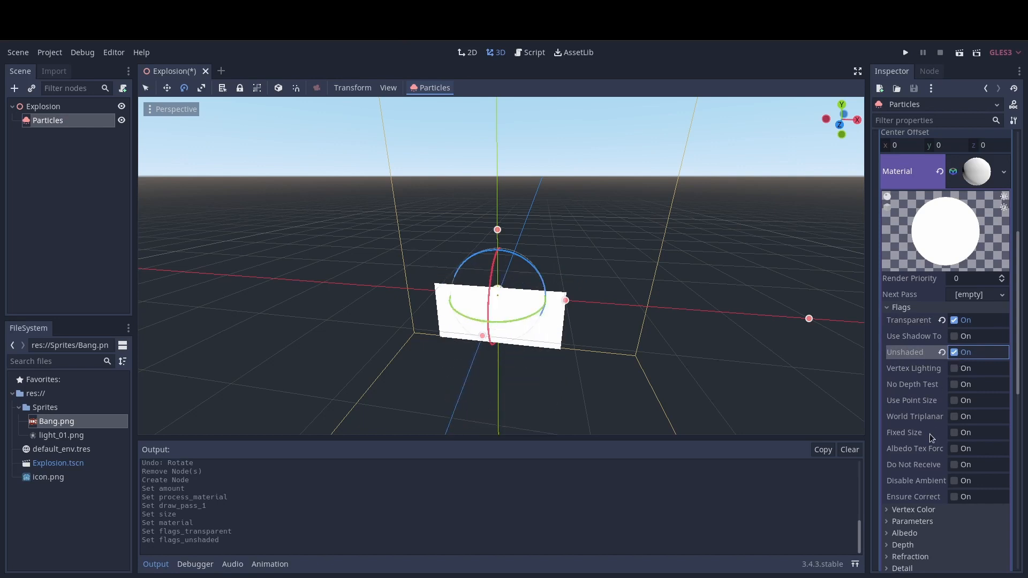
scroll(930, 411, down, 3)
click(924, 347)
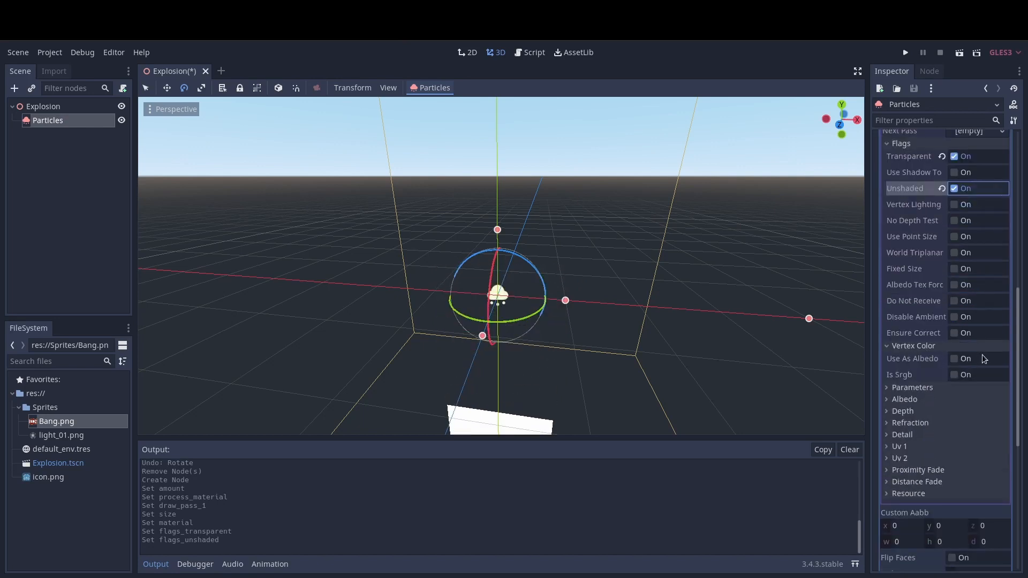
click(924, 346)
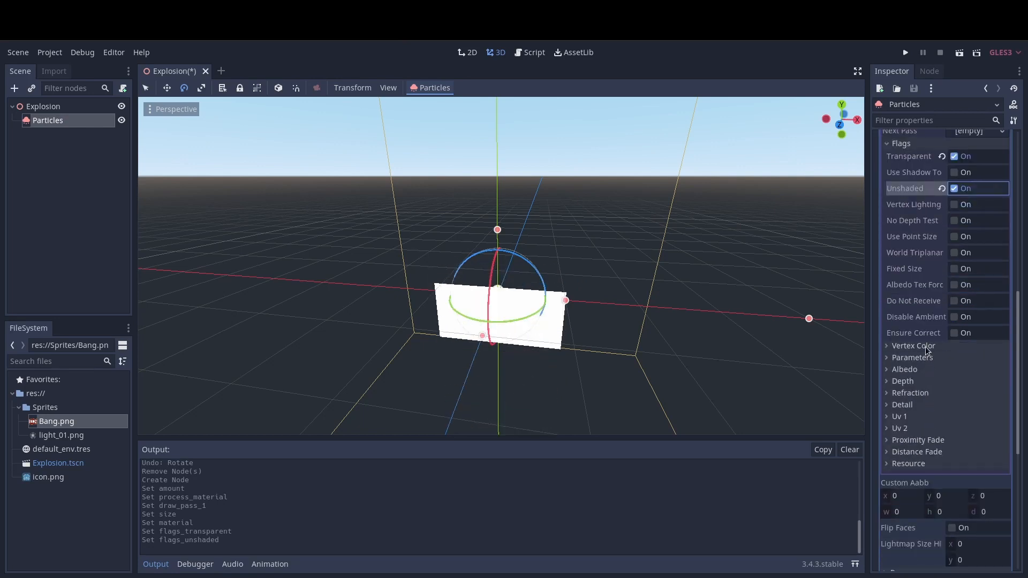
Set the quad material's billboard mode to Particle Billboard, after trying out Y-Billboard
click(905, 358)
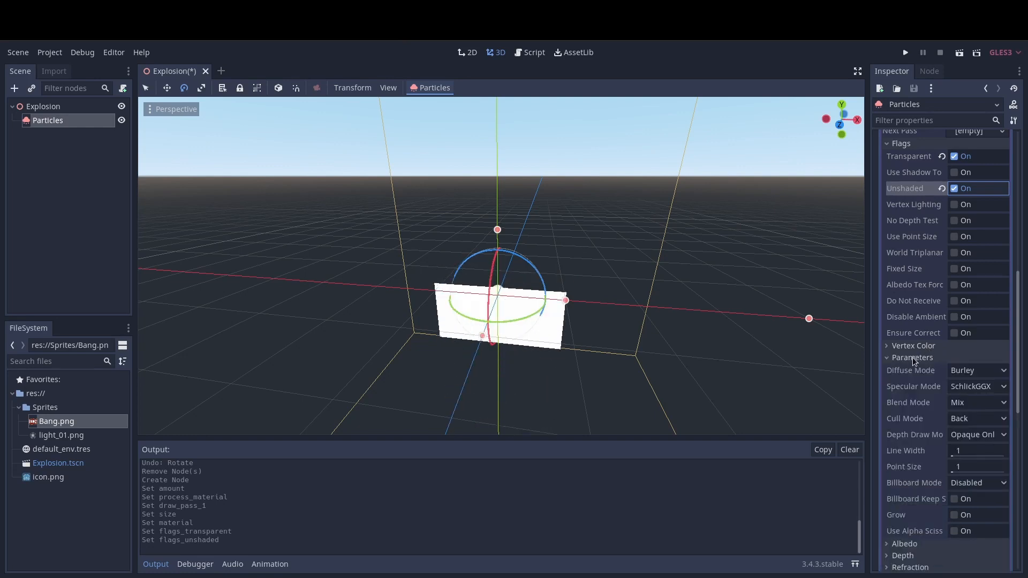
scroll(922, 439, down, 2)
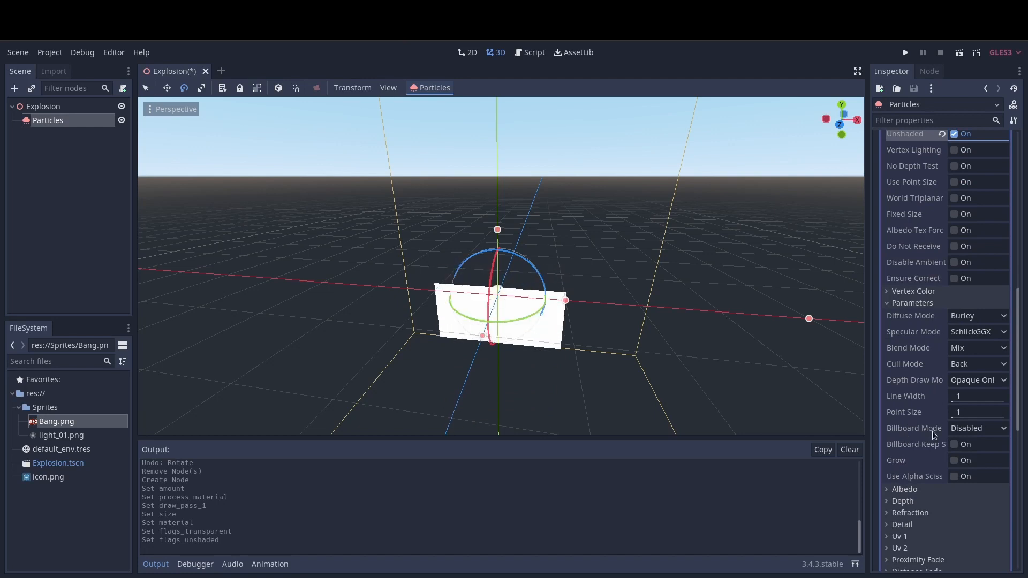
click(969, 428)
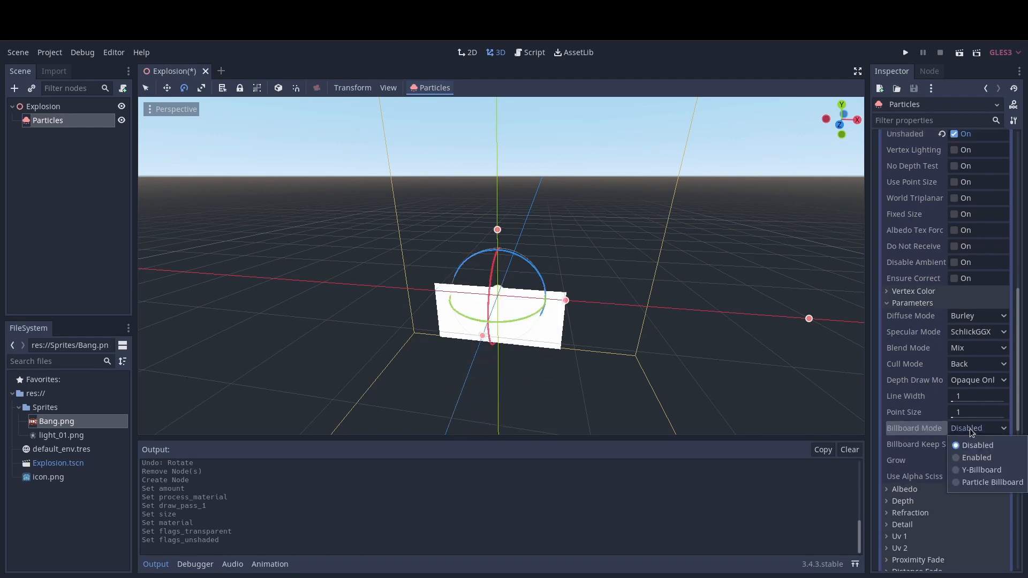
click(981, 470)
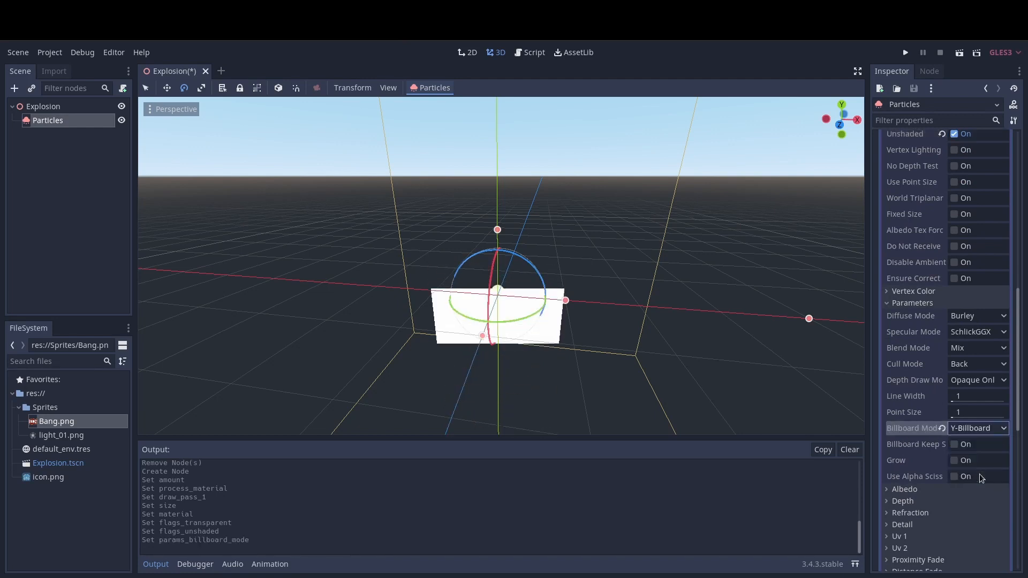
middle_drag(670, 279, 843, 381)
click(963, 428)
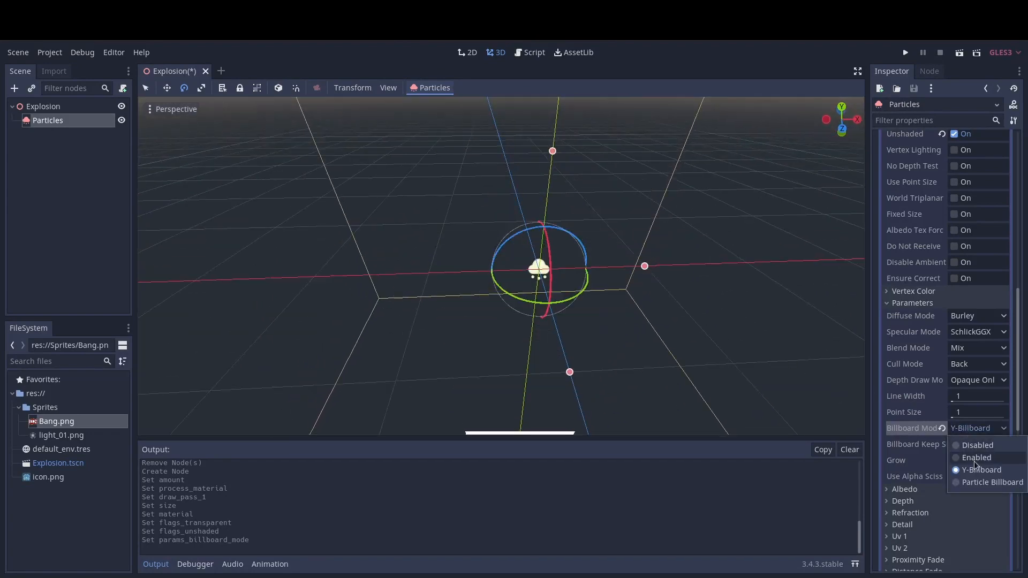
click(980, 482)
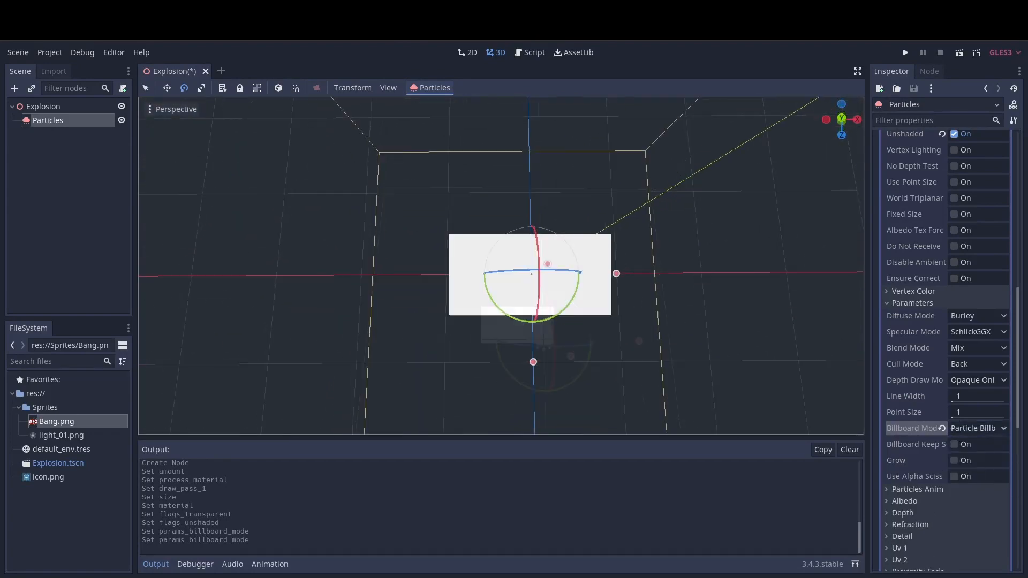
middle_drag(785, 406, 782, 273)
Assign Bang.png as the albedo texture of the quad's material
scroll(501, 266, down, 5)
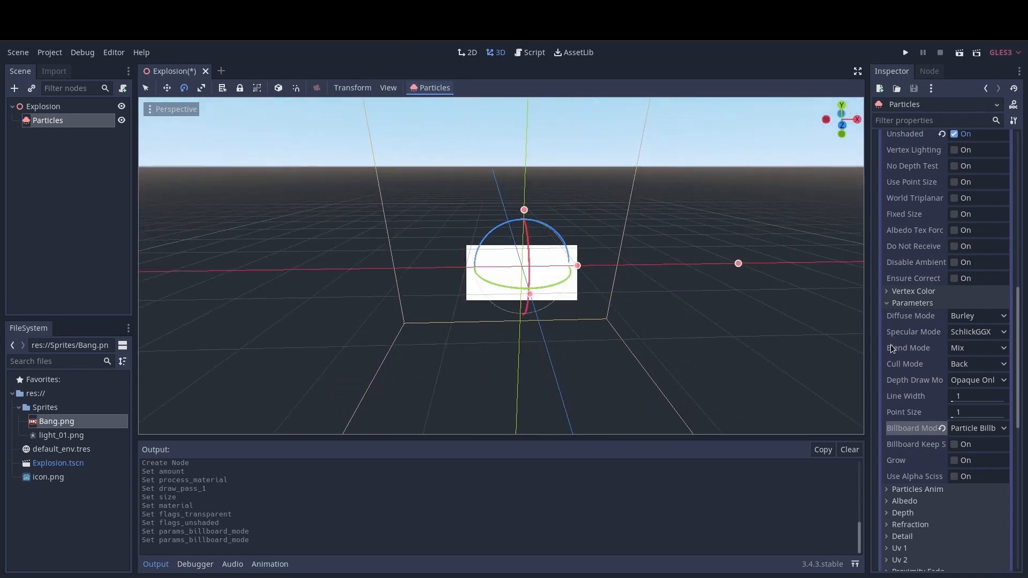
click(904, 501)
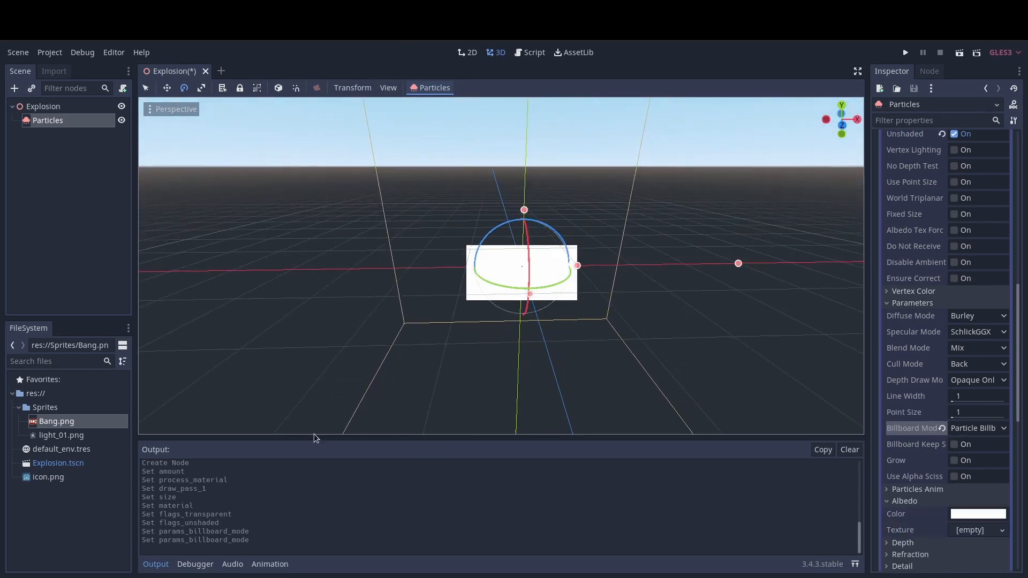
drag(102, 427, 974, 527)
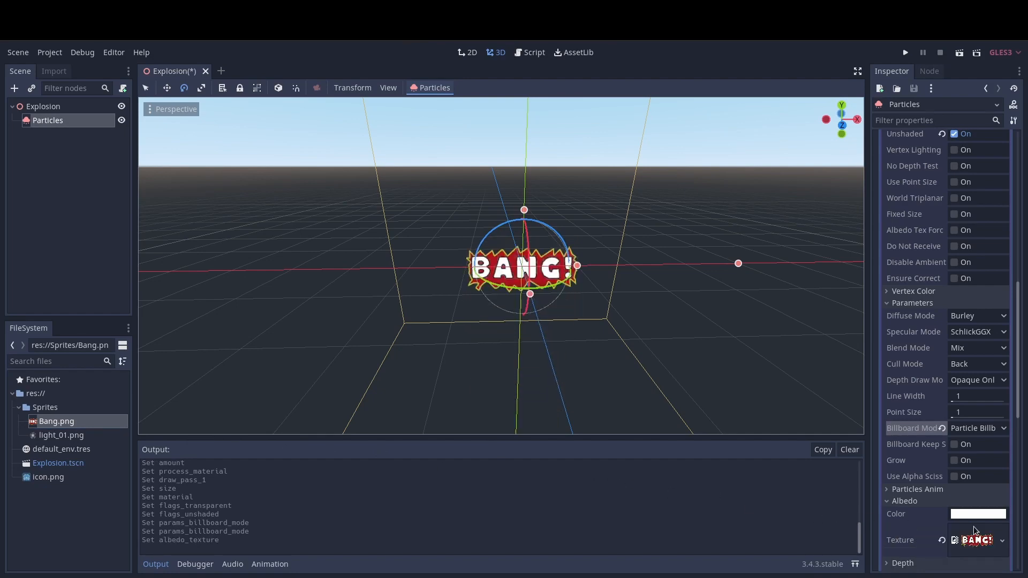
Collapse the draw pass settings and set the process material's Y gravity to 0
scroll(978, 341, up, 15)
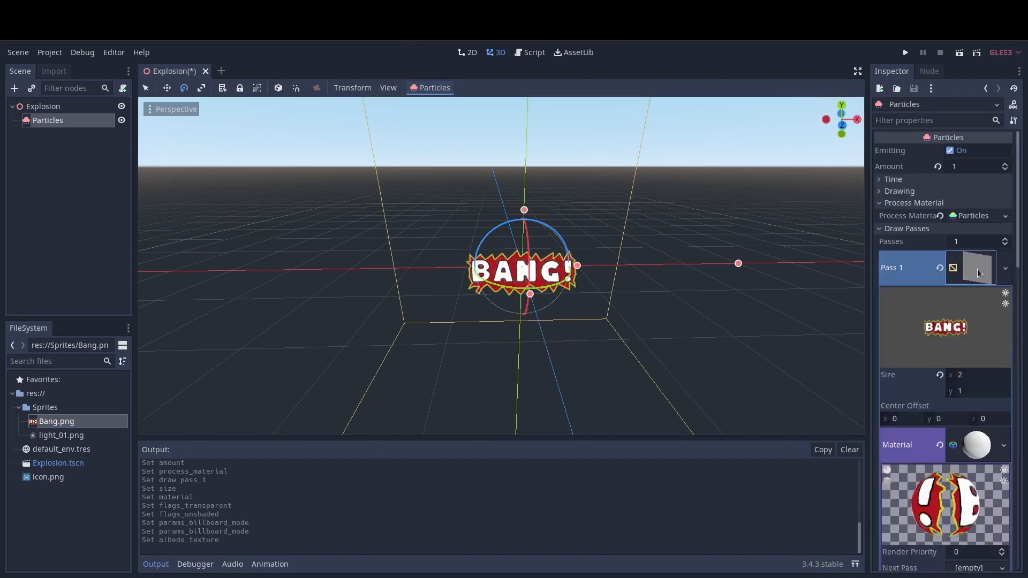
click(978, 269)
click(878, 229)
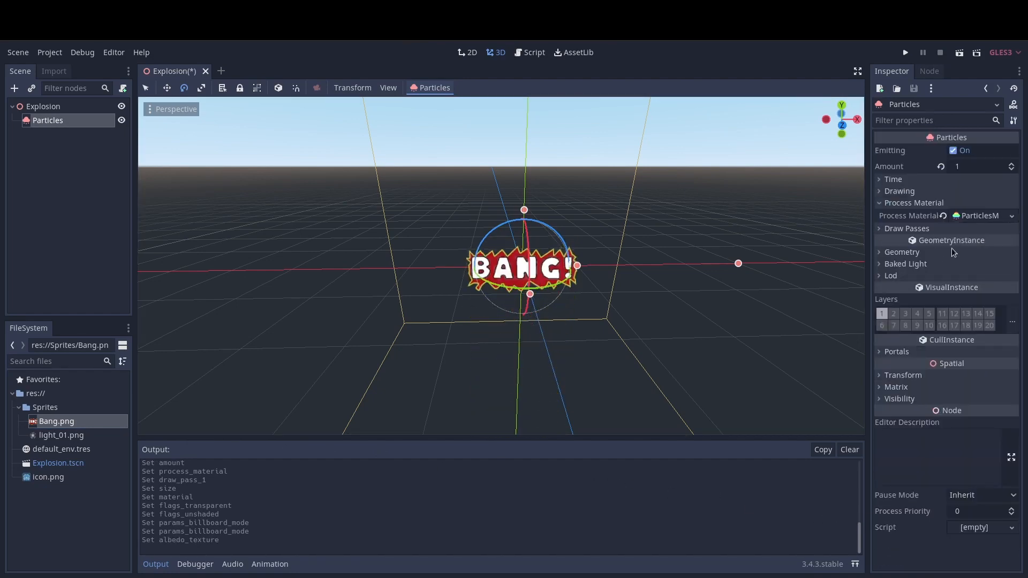
click(977, 216)
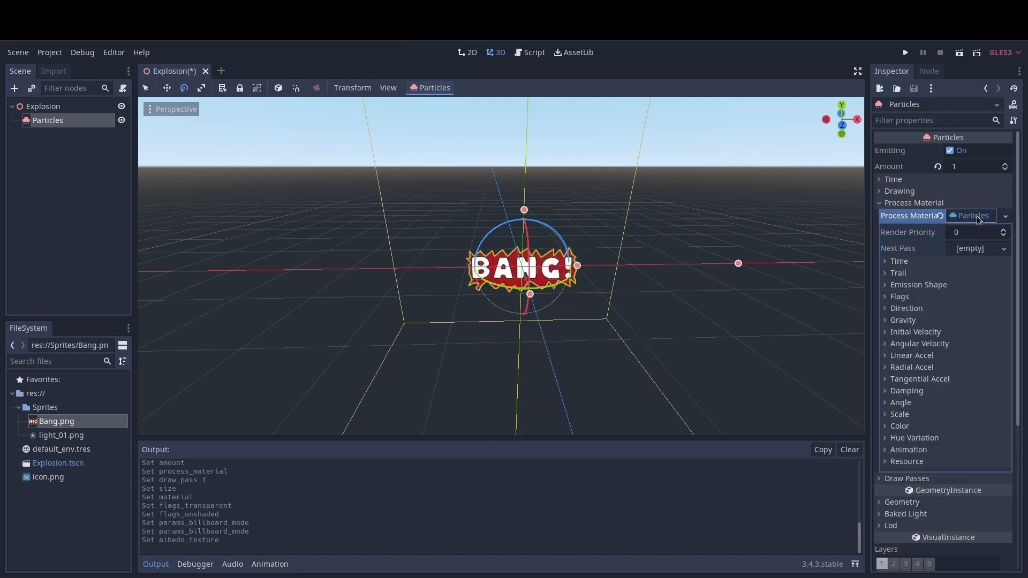
click(929, 320)
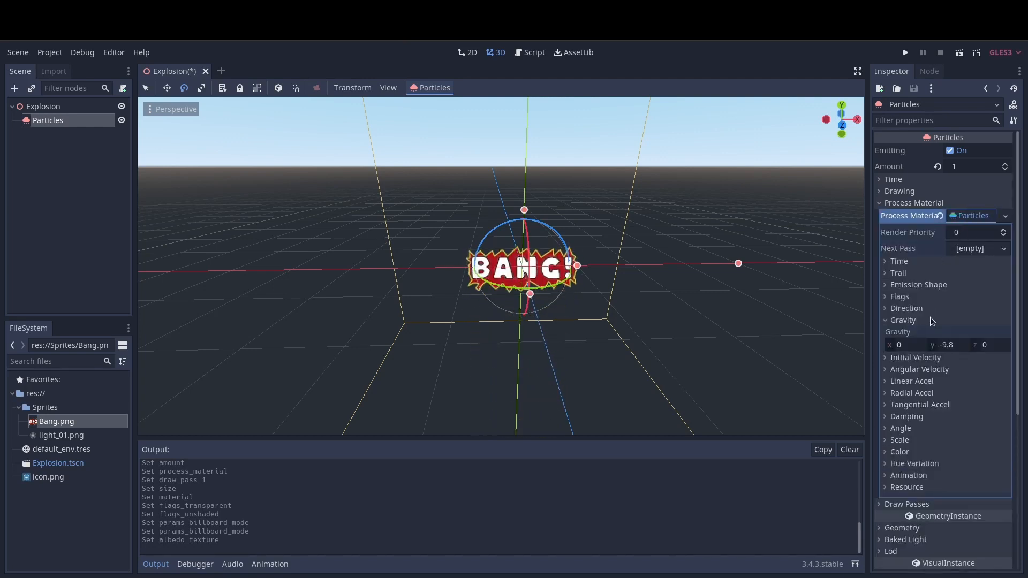
click(948, 345)
text(0)
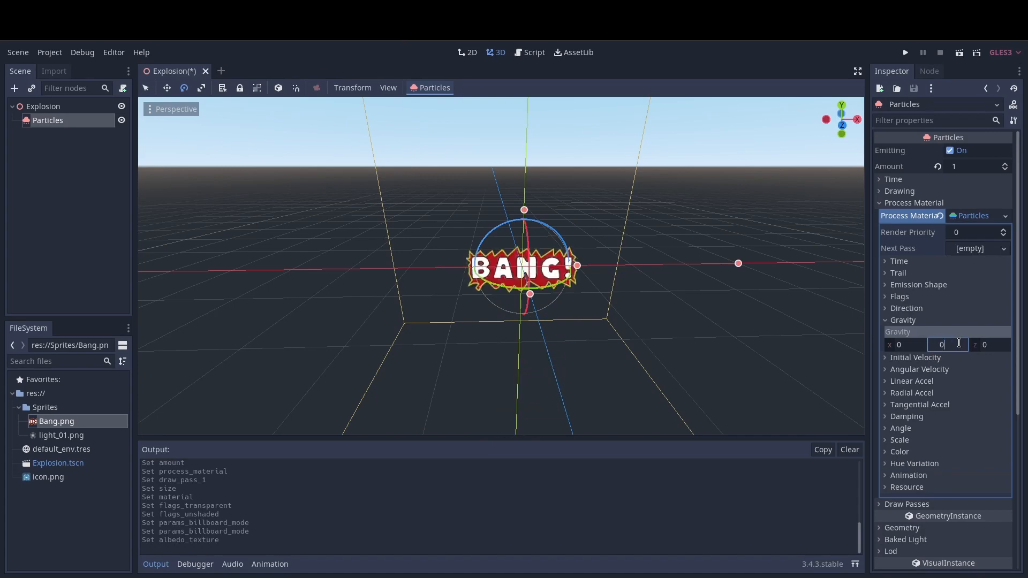
key(Return)
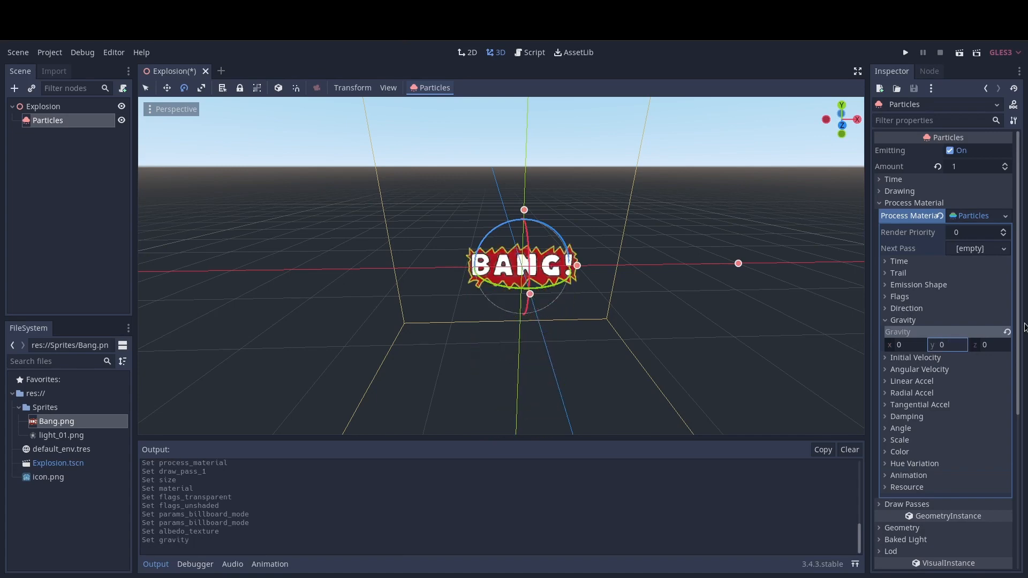
Give the process material's Scale Curve a new CurveTexture and open its curve for editing
mouse_move(552, 300)
middle_down()
mouse_move(530, 297)
mouse_move(610, 298)
mouse_move(528, 308)
mouse_move(557, 300)
middle_up()
scroll(527, 308, up, 4)
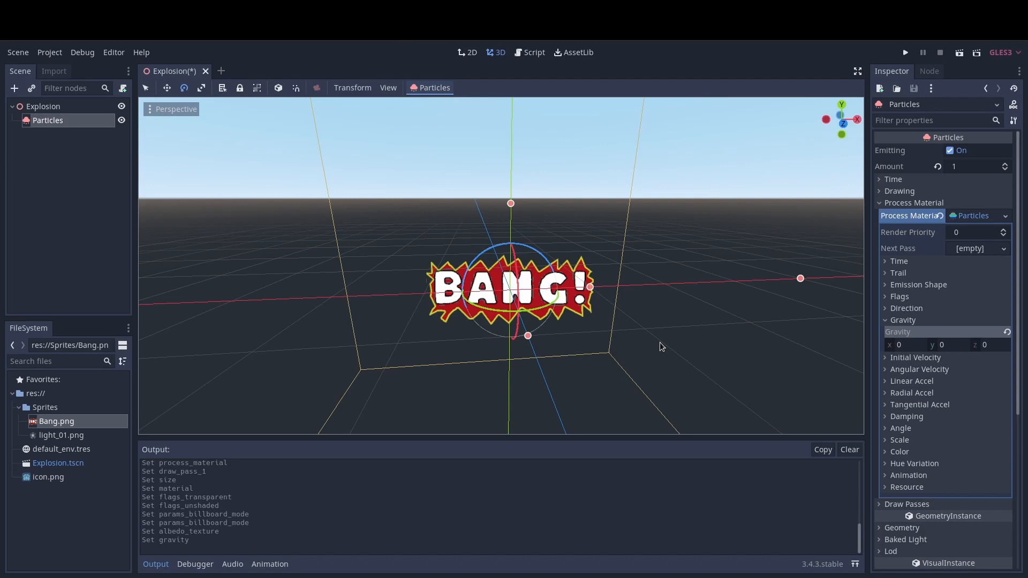
click(901, 440)
click(978, 486)
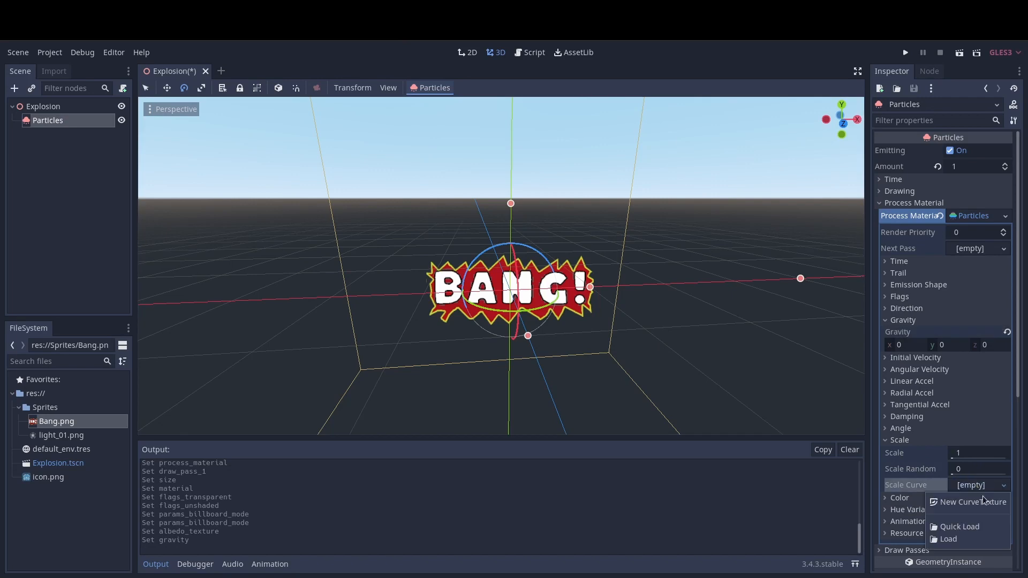
click(984, 503)
click(977, 487)
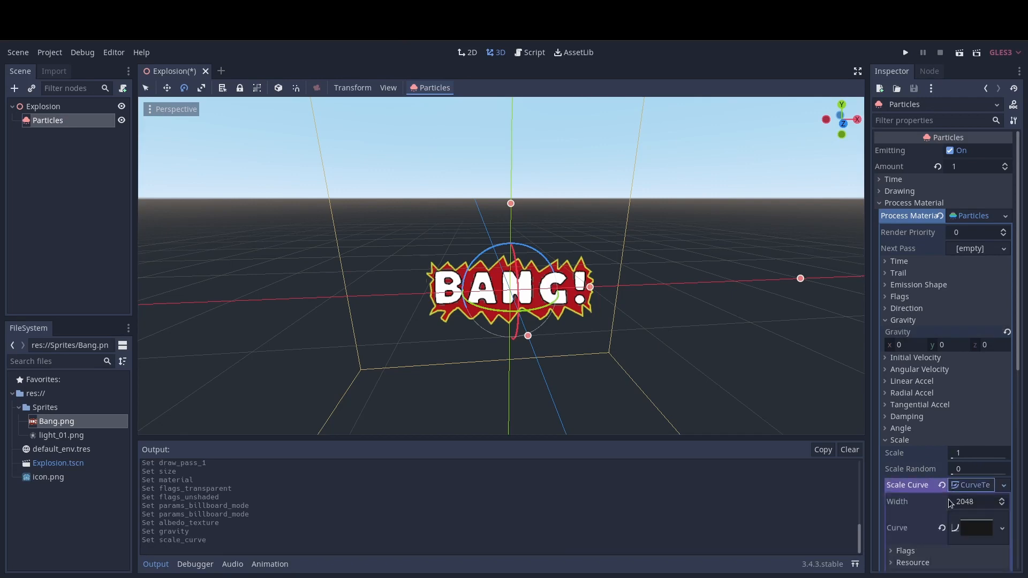
click(979, 528)
scroll(950, 506, down, 3)
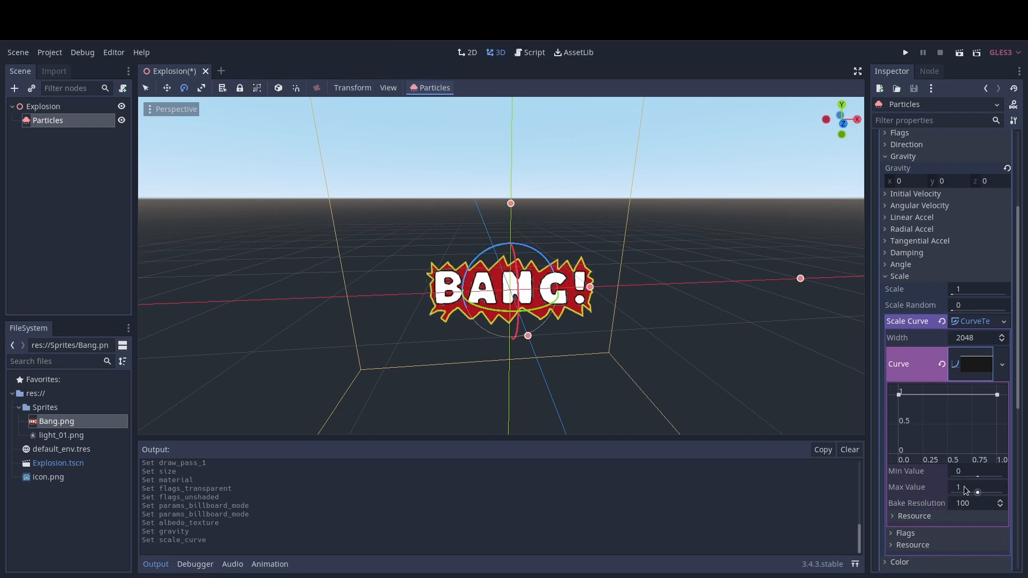
Lower the scale curve's start point to about 0.3 and add a point with value 1 at about offset 0.12
right_click(921, 400)
click(934, 408)
drag(899, 395, 899, 436)
click(918, 397)
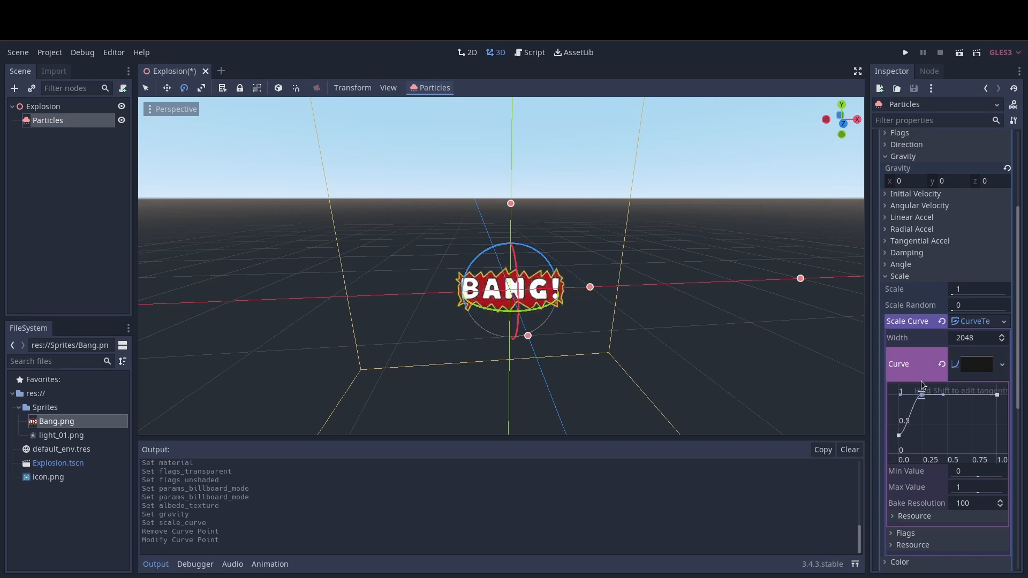
drag(920, 372, 920, 372)
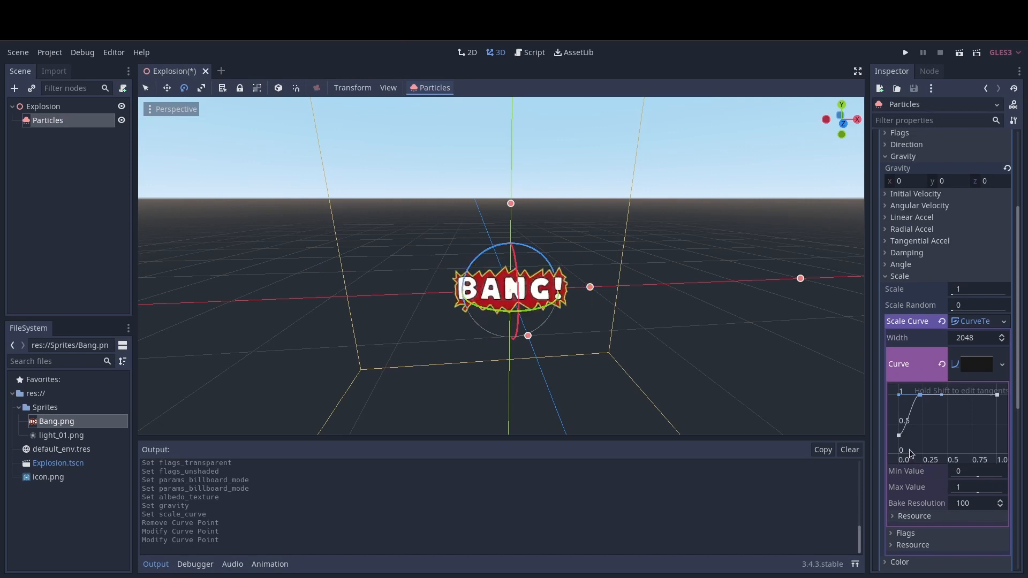
drag(918, 396, 911, 395)
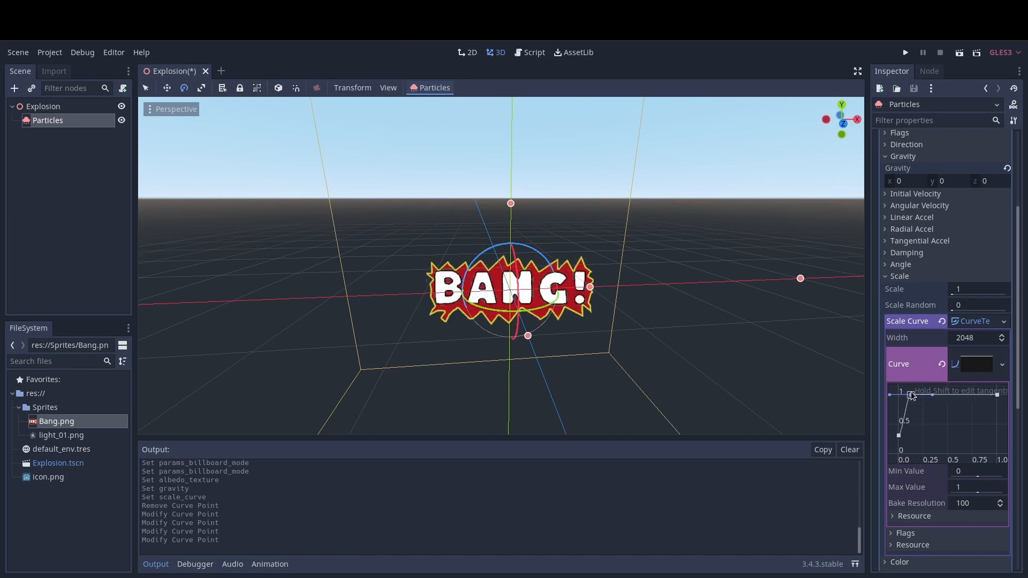
Add scale curve points with value 1 at about offsets 0.82 and 0.36, and lower the end point to 0
click(978, 394)
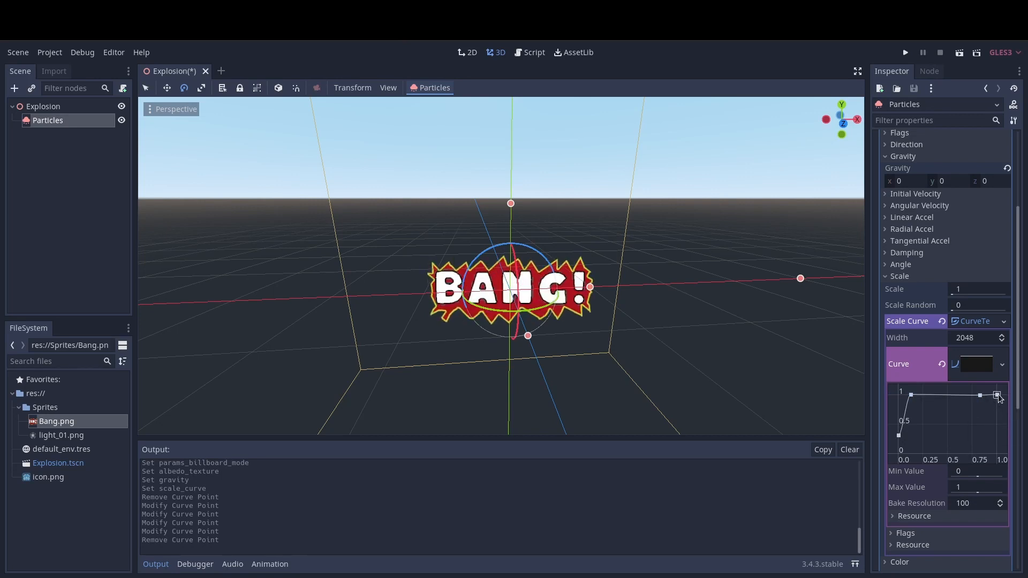
mouse_move(997, 394)
mouse_down()
mouse_move(998, 474)
mouse_move(979, 394)
mouse_up()
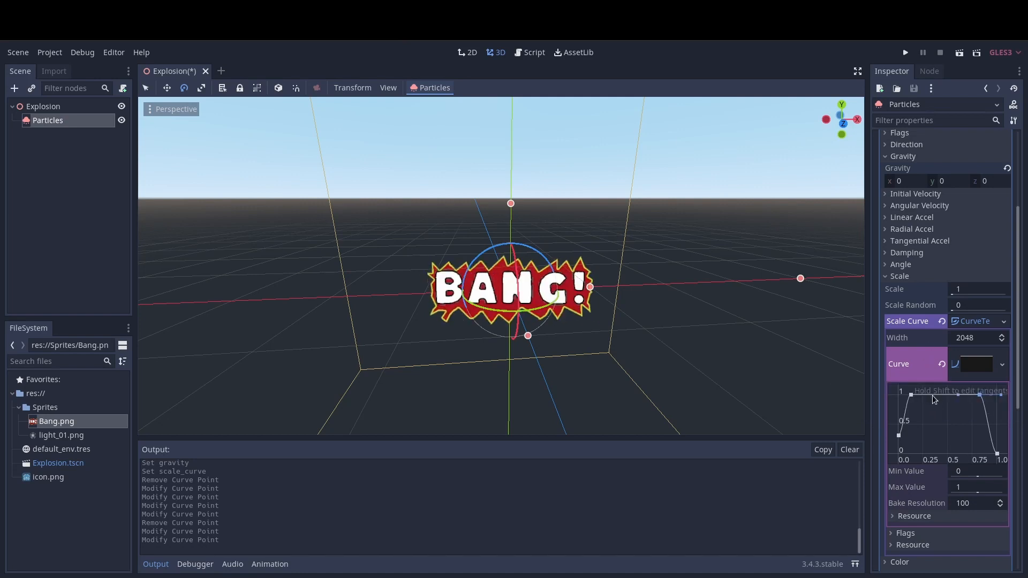
right_click(933, 395)
click(942, 404)
drag(933, 397, 934, 381)
Set the scale curve's Max Value to 1.5 and add a peak point at 1.5 near offset 0.18
click(971, 488)
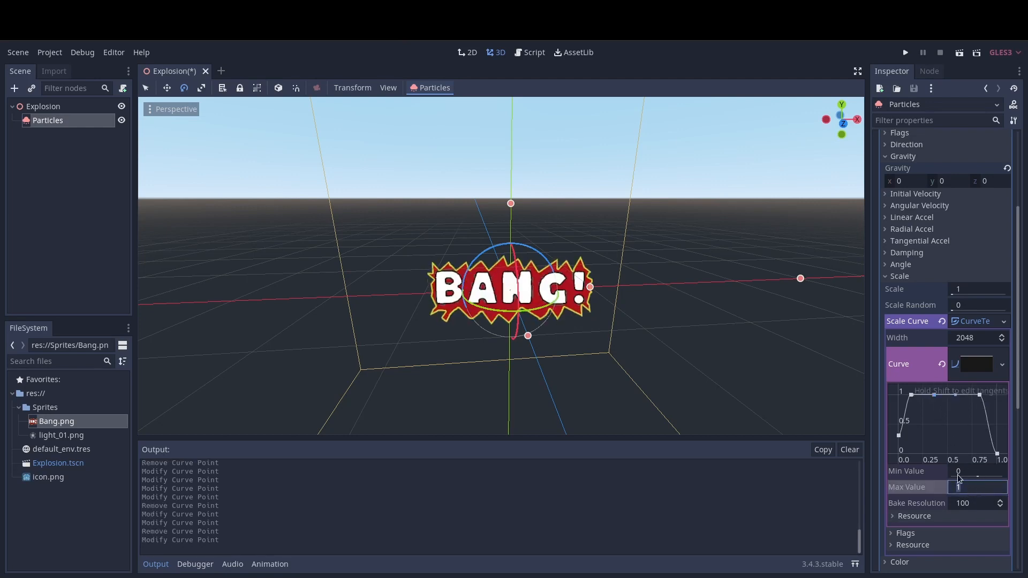
text(1.5)
key(Return)
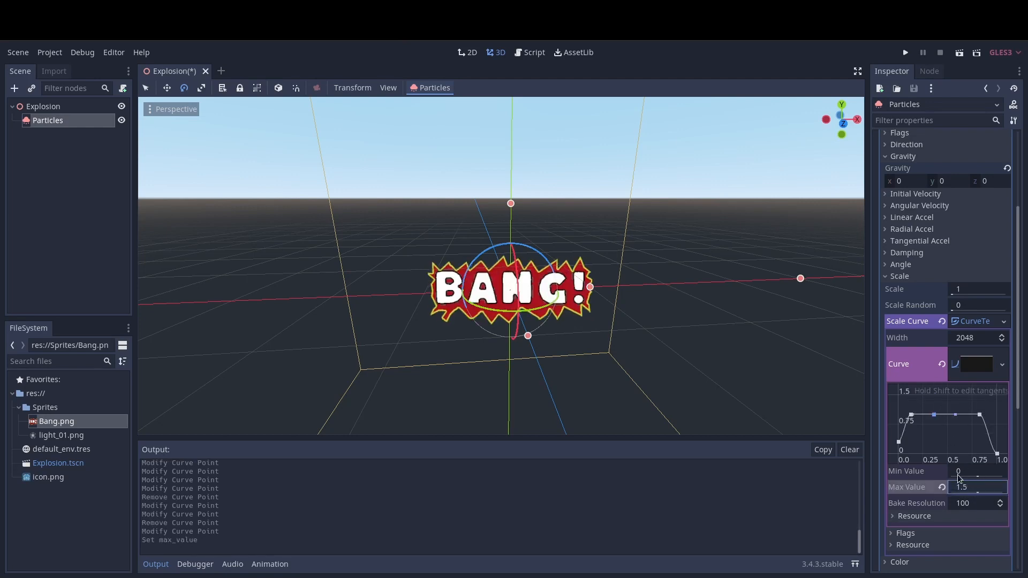
right_click(923, 417)
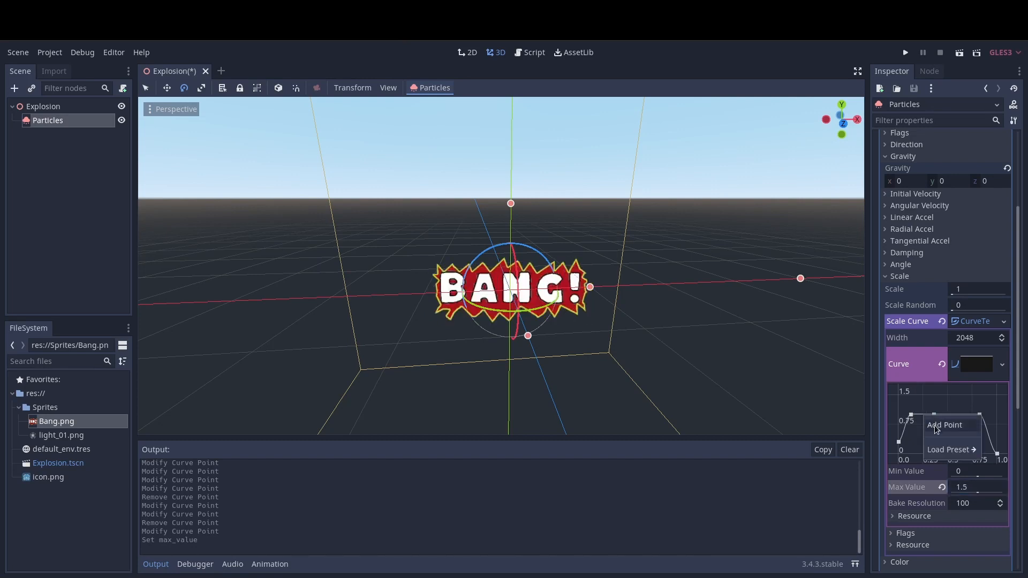
click(944, 424)
drag(923, 417, 917, 395)
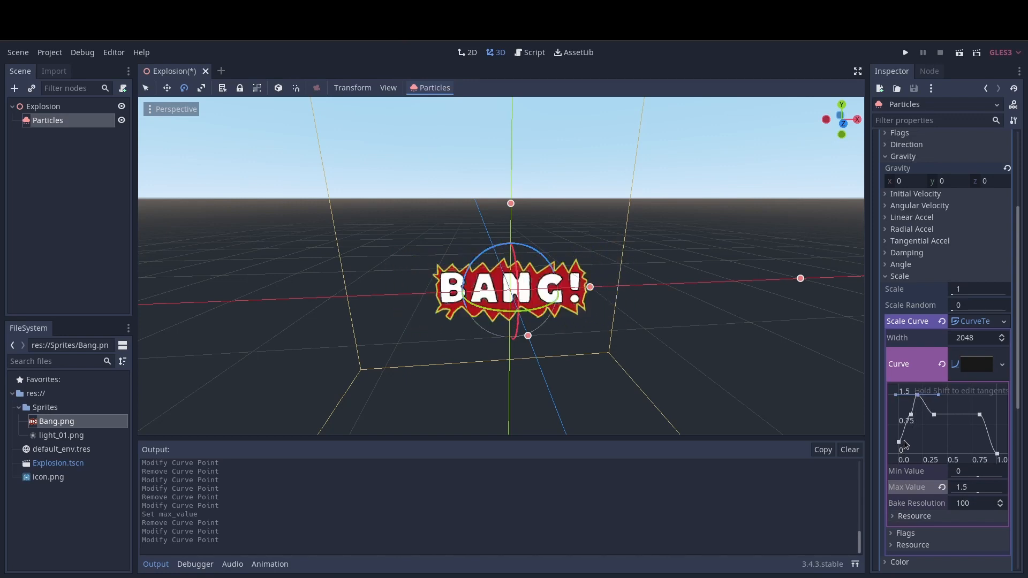
Remove the curve point just before the peak and tilt the tangents of the two plateau points downward
click(910, 415)
right_click(911, 414)
click(934, 435)
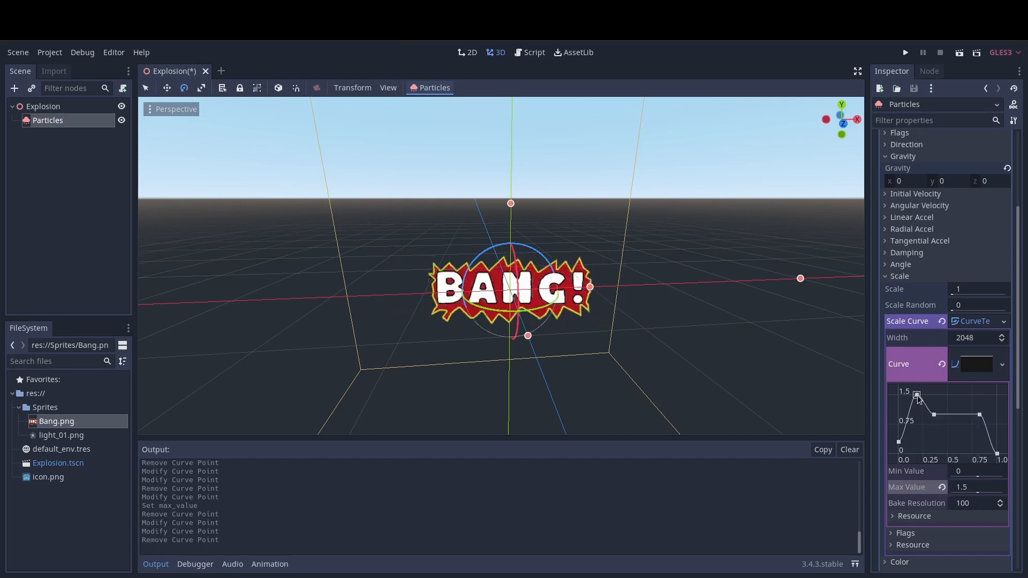
click(933, 415)
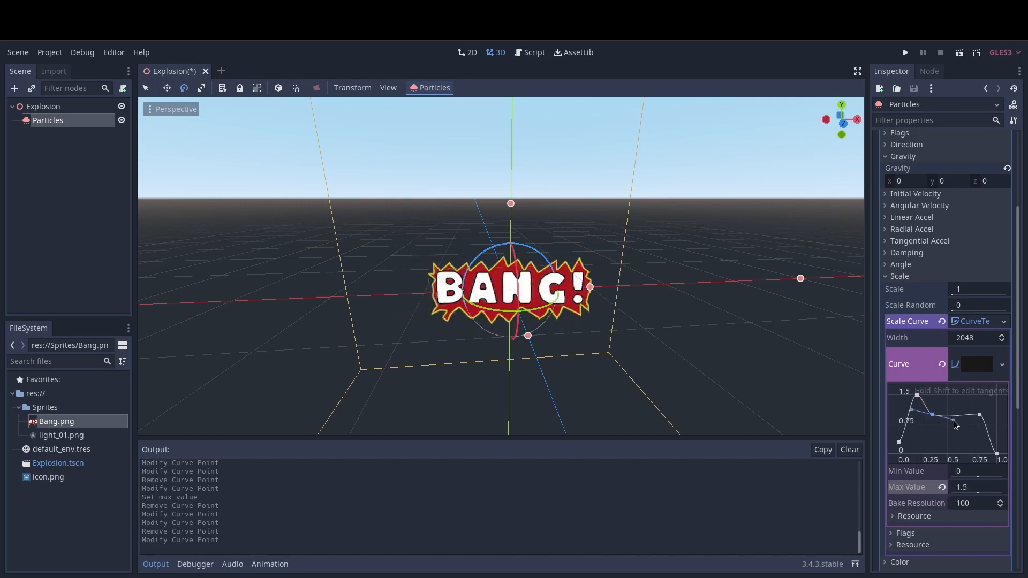
drag(953, 420, 954, 431)
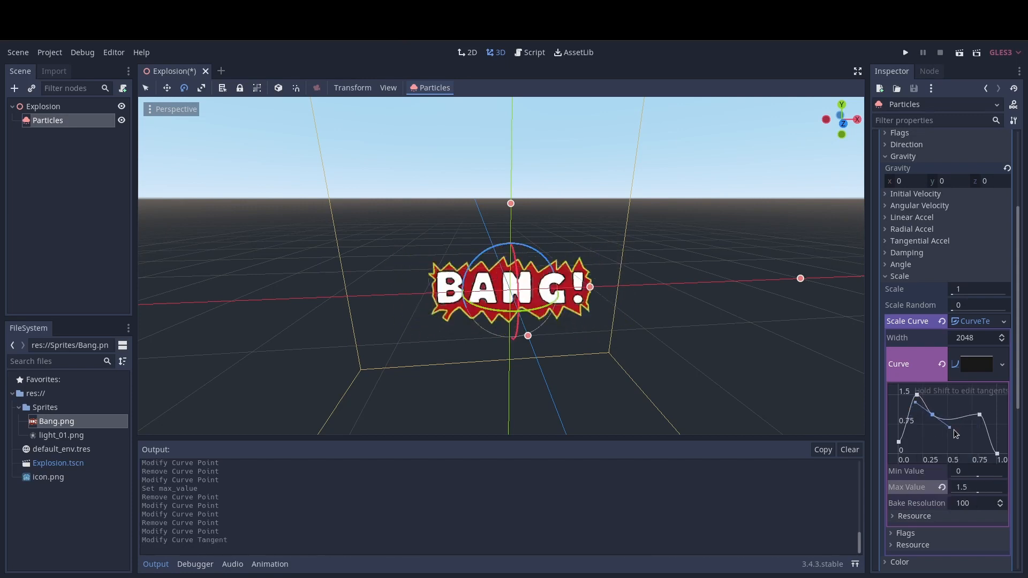
click(980, 415)
drag(1002, 415, 1000, 419)
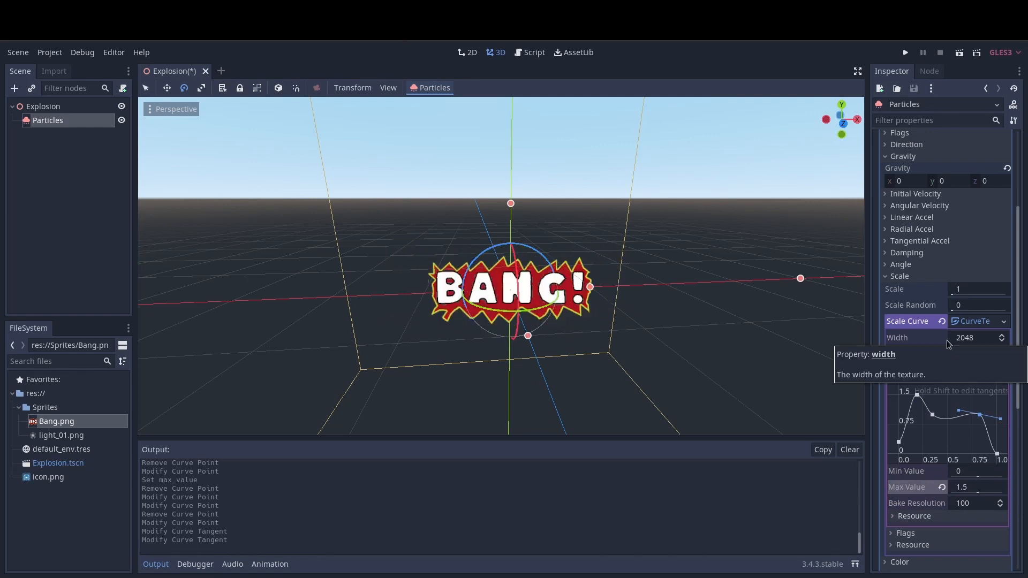
Try out different Angle values for the particle and reset the angle to 0
click(900, 276)
click(901, 265)
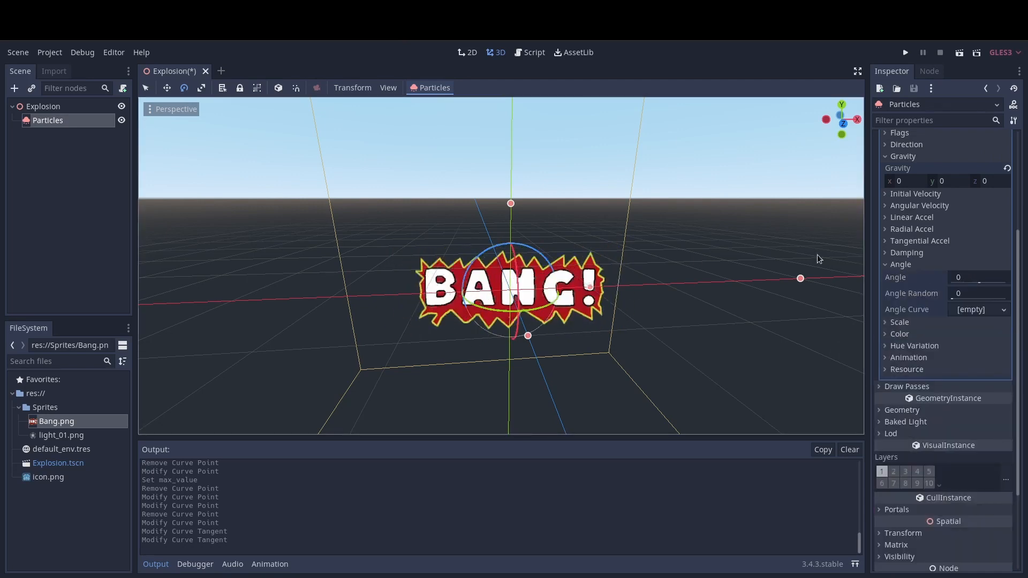
mouse_move(980, 284)
mouse_down()
mouse_move(1003, 284)
mouse_move(975, 284)
mouse_up()
click(942, 278)
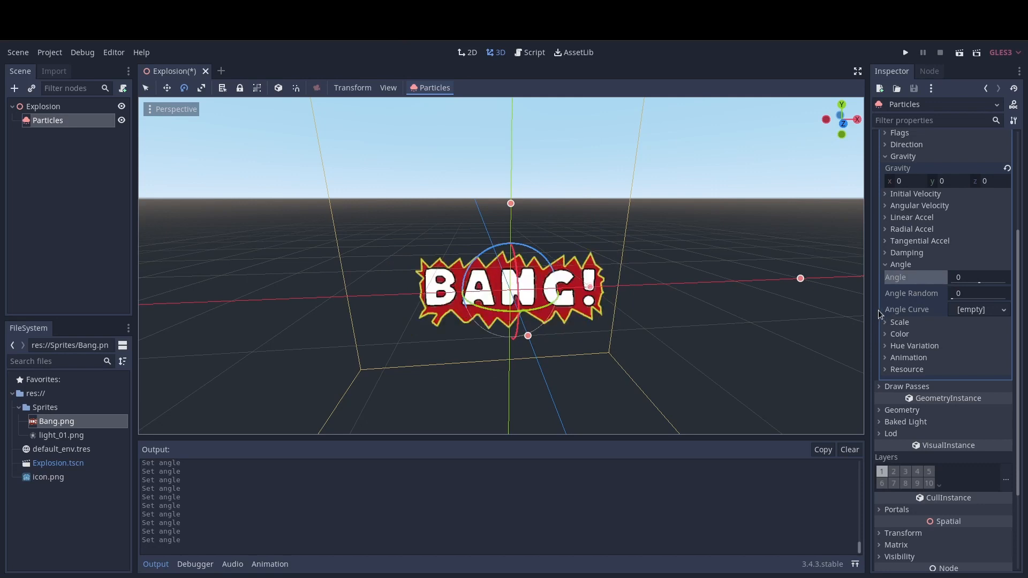
Create a new CurveTexture for the particle's Angle Curve and open its curve for editing
click(964, 311)
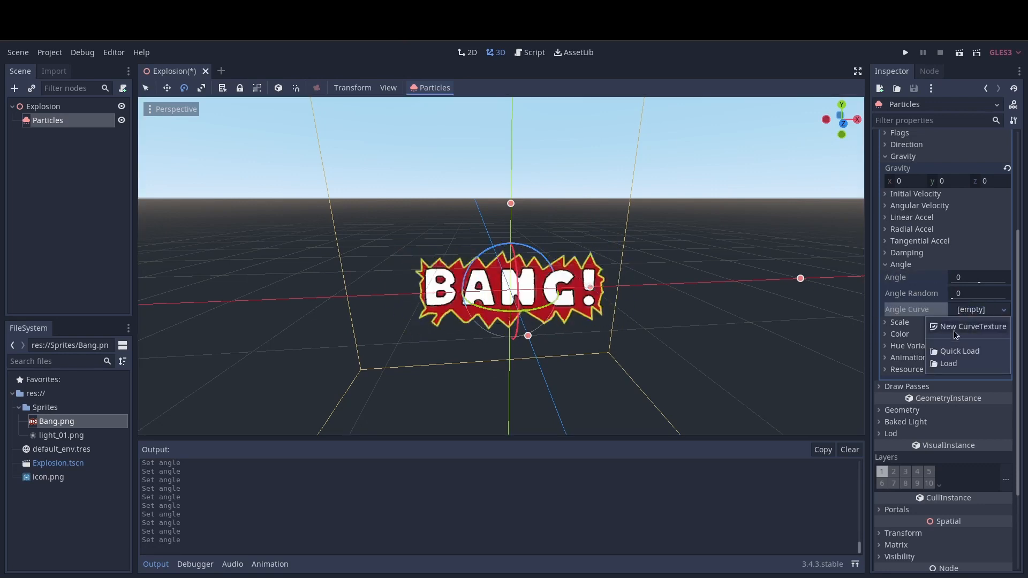
click(953, 329)
click(985, 309)
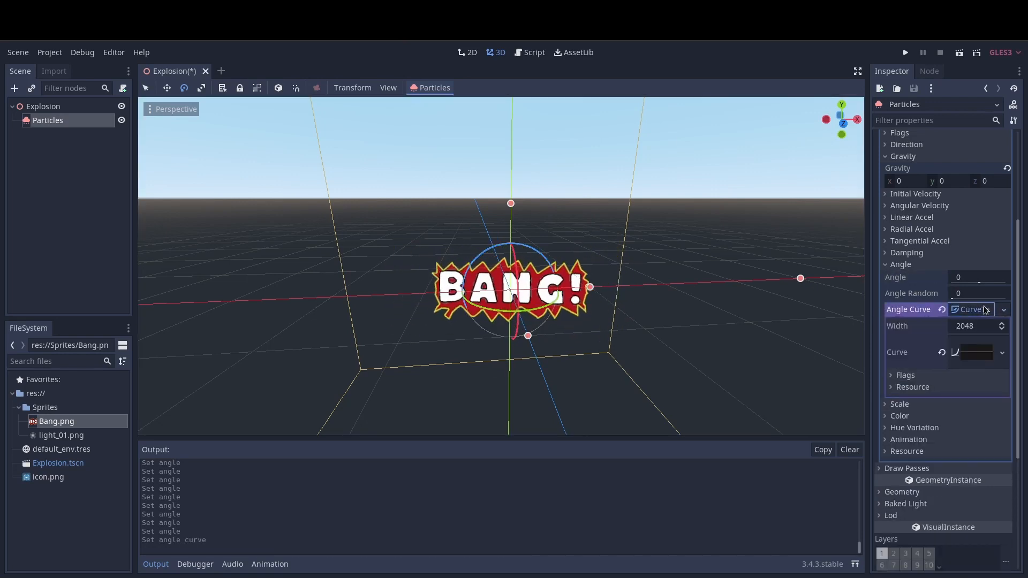
click(970, 352)
Set the angle curve's Min Value to 0 and its Max Value to 720
click(956, 458)
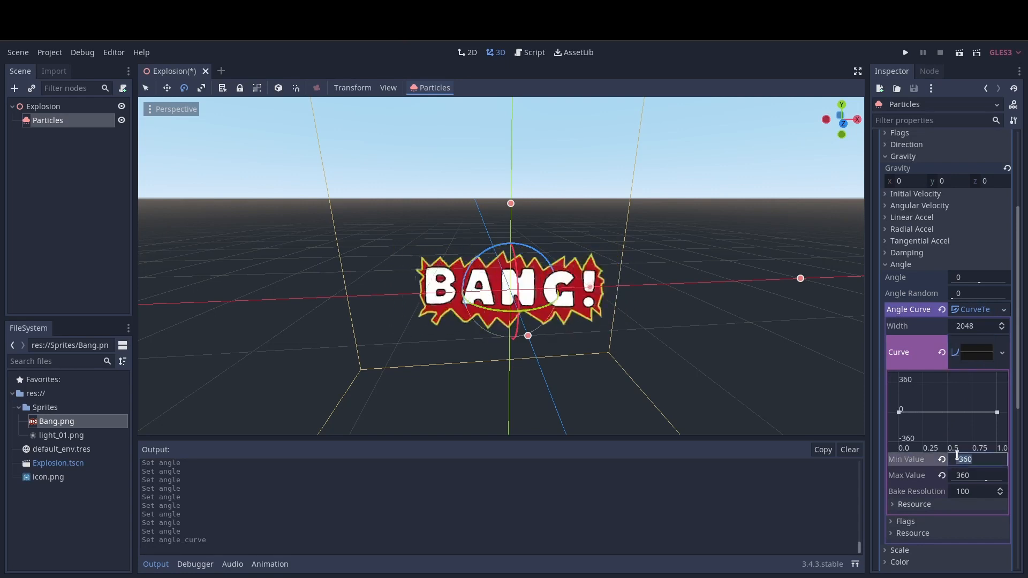
text(0)
key(Return)
click(973, 477)
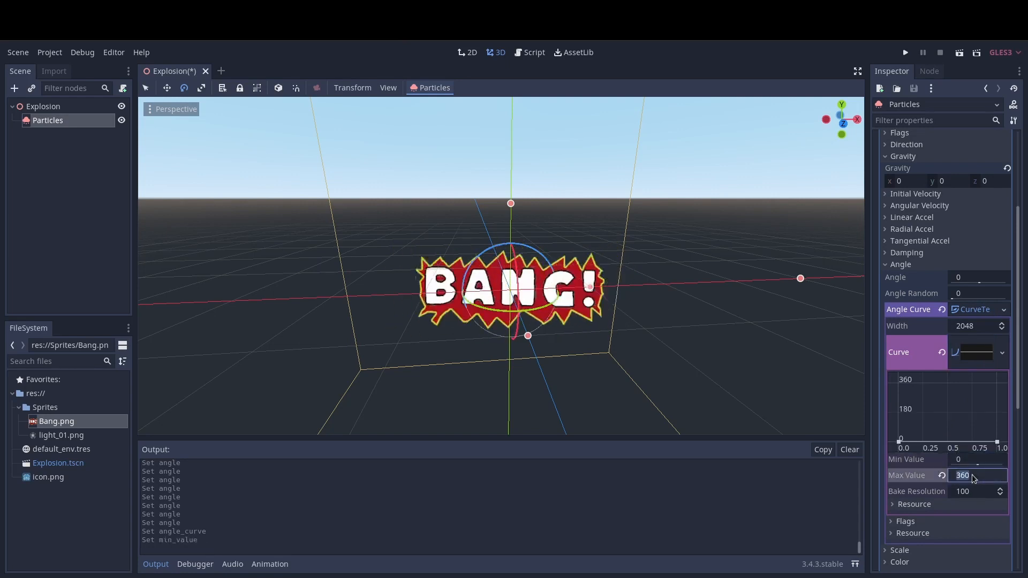
text(720)
key(Return)
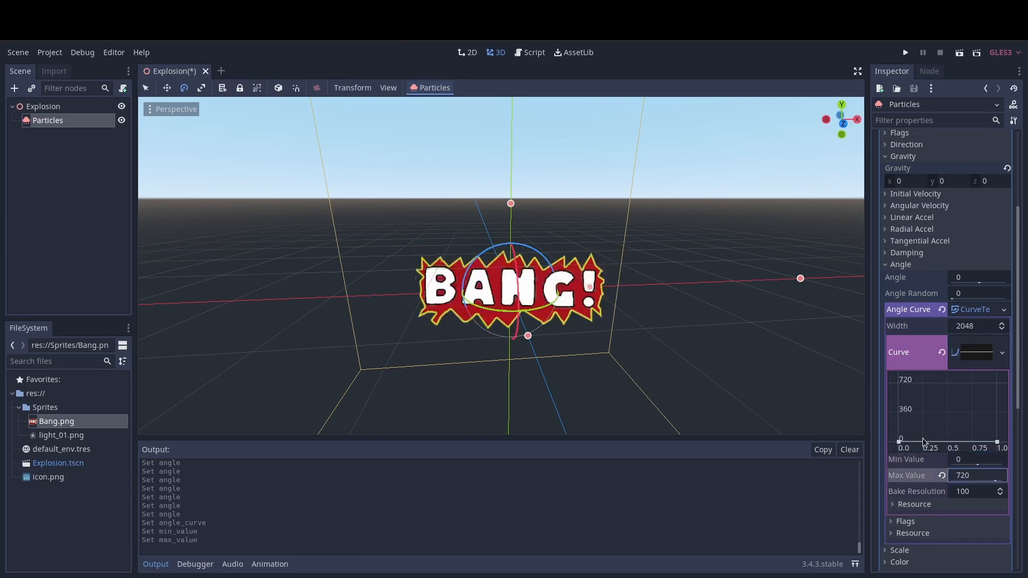
Add two angle curve points raised to 720, placed at about offsets 0.3 and 0.8
right_click(919, 445)
click(936, 448)
drag(917, 443, 913, 382)
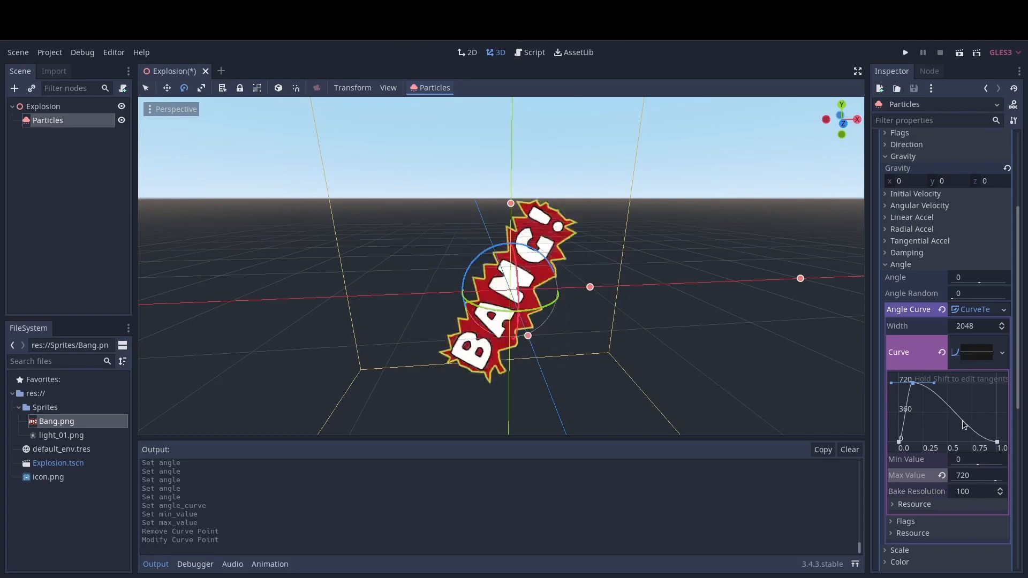
right_click(982, 439)
click(990, 447)
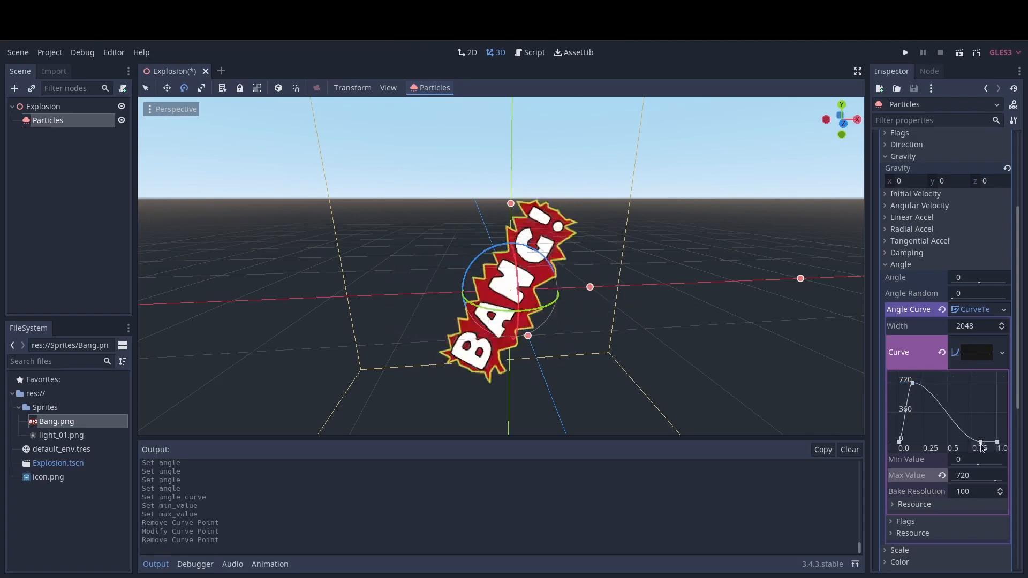
drag(978, 442, 978, 366)
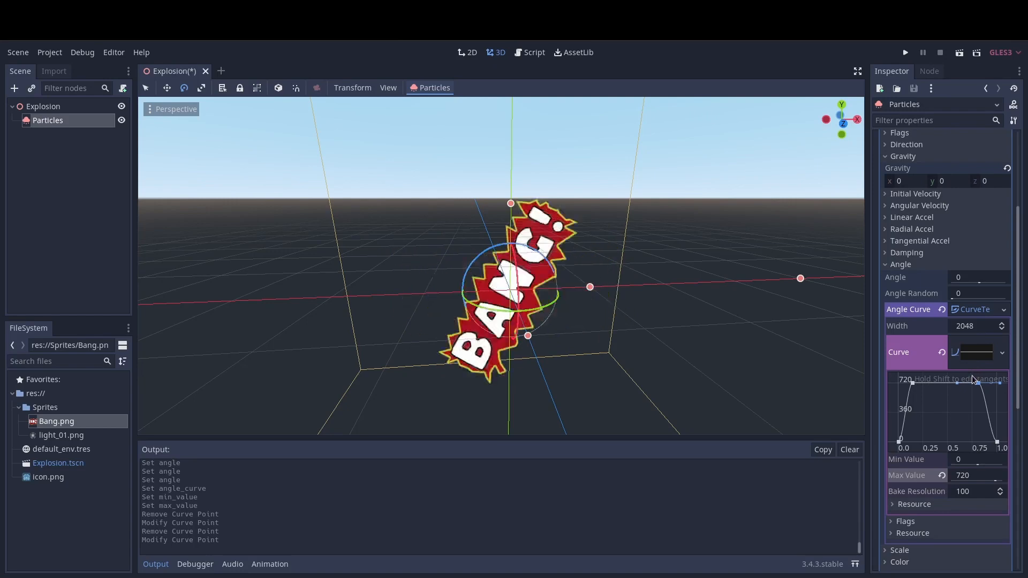
drag(912, 383, 920, 383)
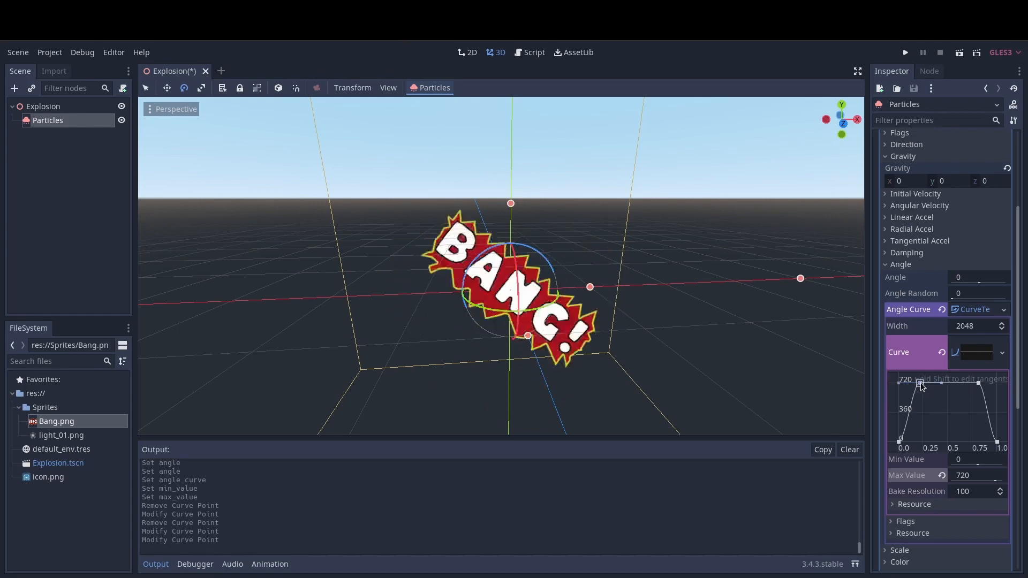
drag(921, 383, 928, 383)
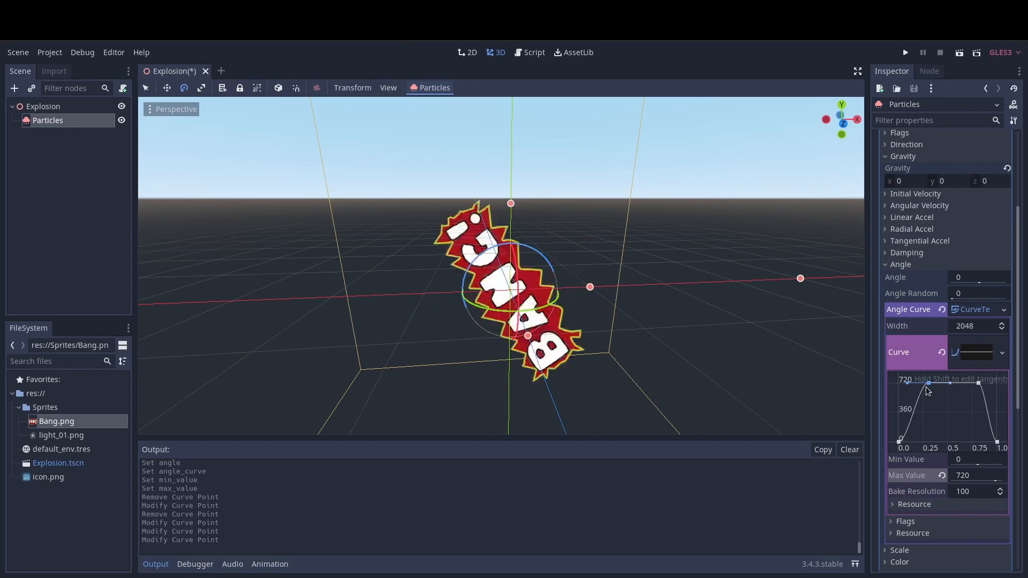
Try One Shot emission on the particle, and leave both Emitting and One Shot turned off
scroll(945, 351, up, 3)
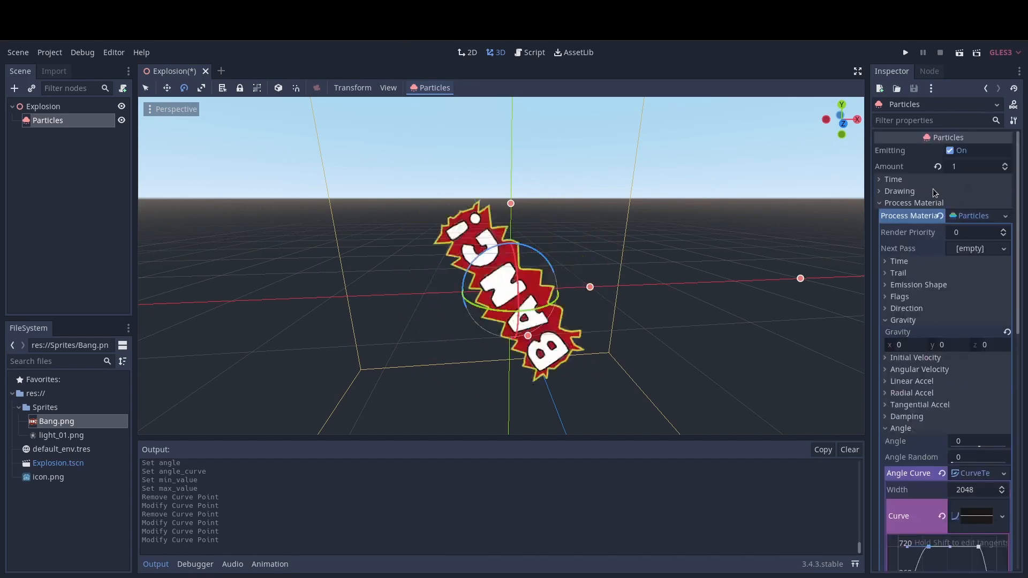
click(921, 179)
click(957, 209)
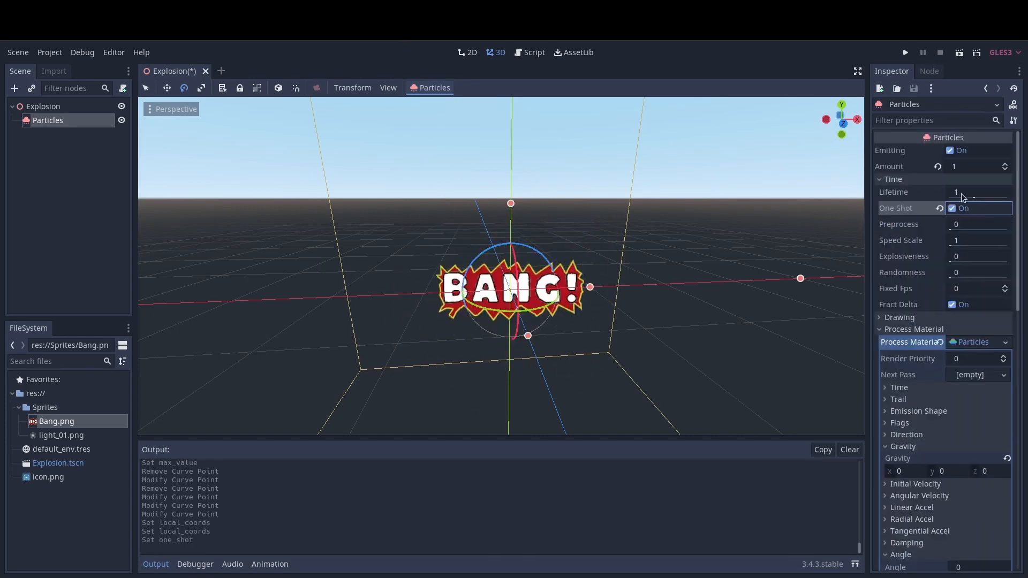
click(959, 152)
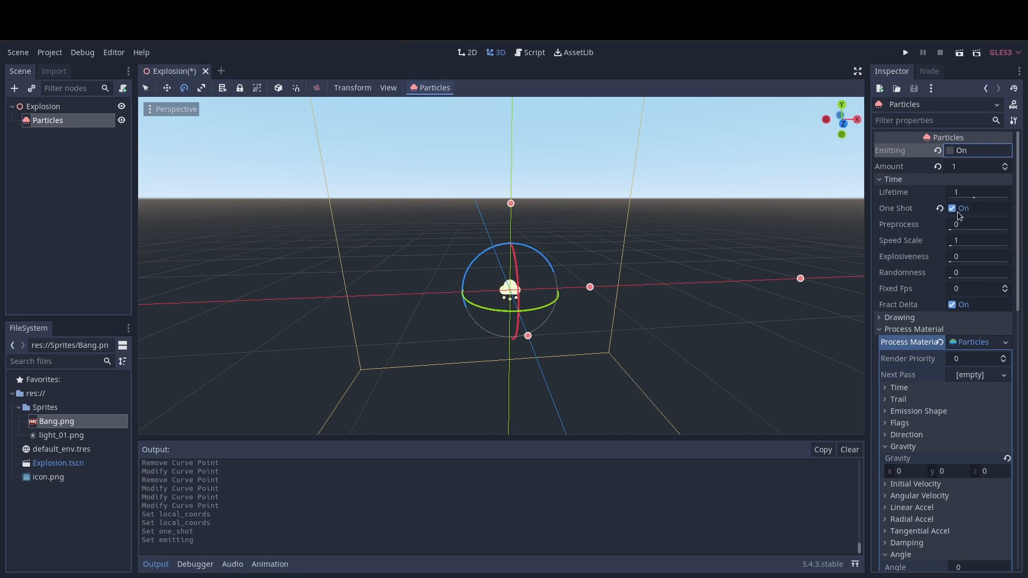
click(960, 212)
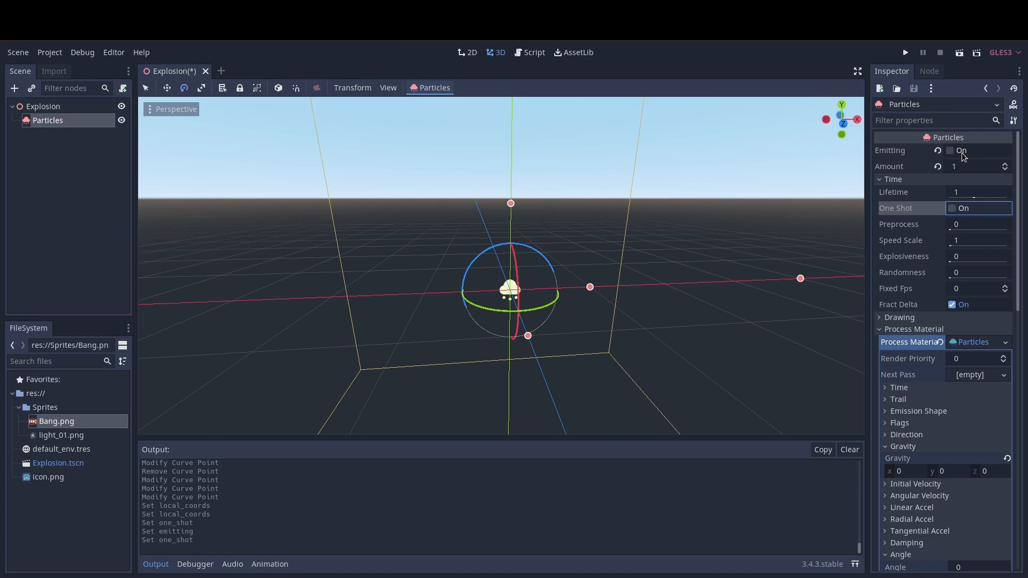
Set the Y translation of the Particles node to 1
scroll(918, 401, down, 15)
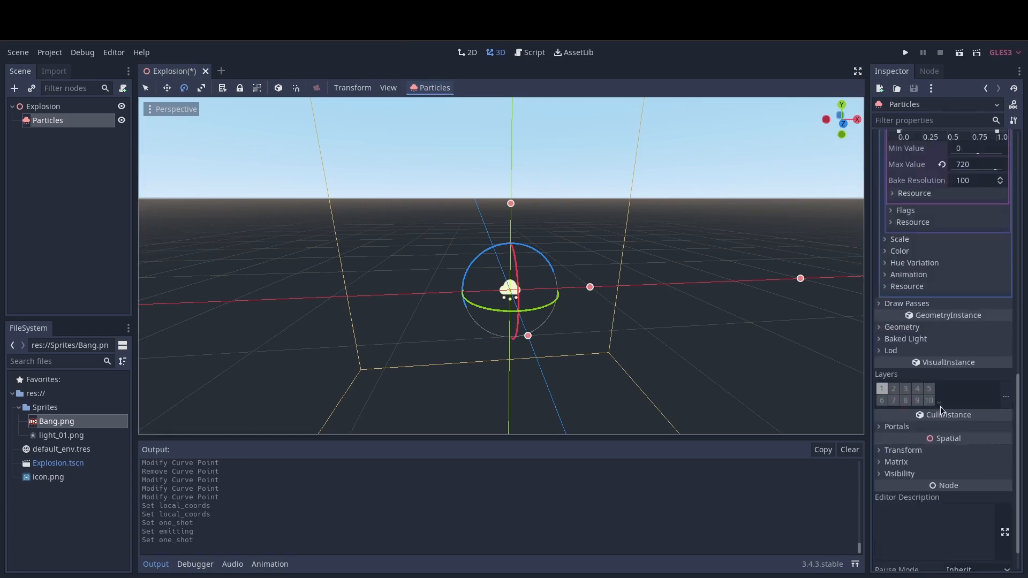
click(947, 451)
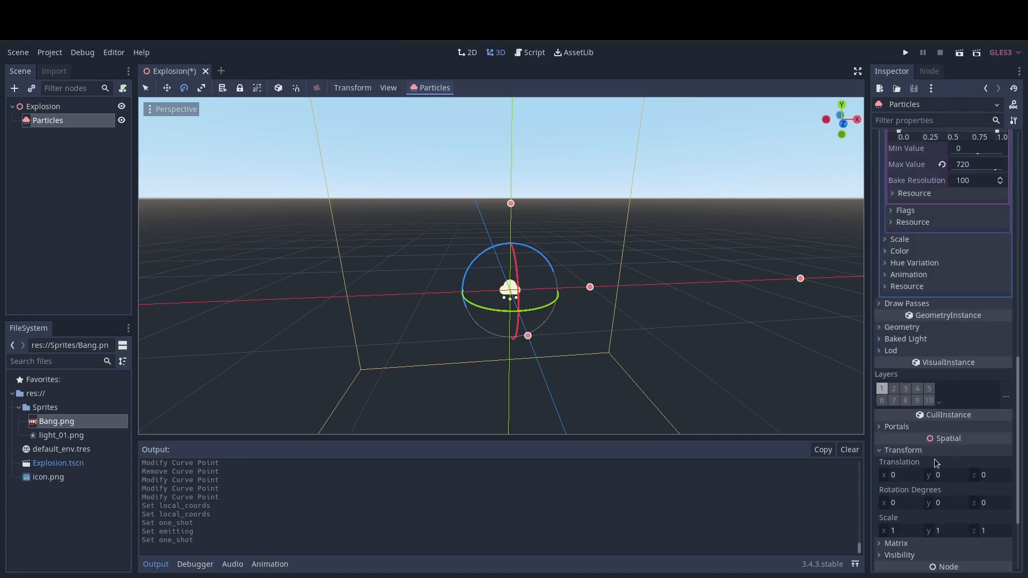
click(952, 475)
text(1)
key(Return)
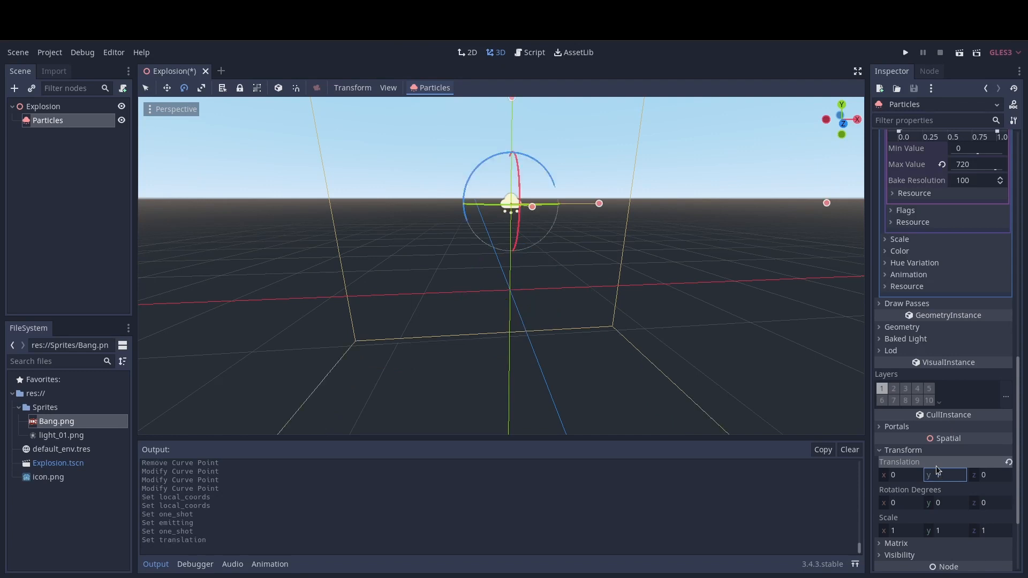
Rename the Particles node as BoomParticle
click(40, 108)
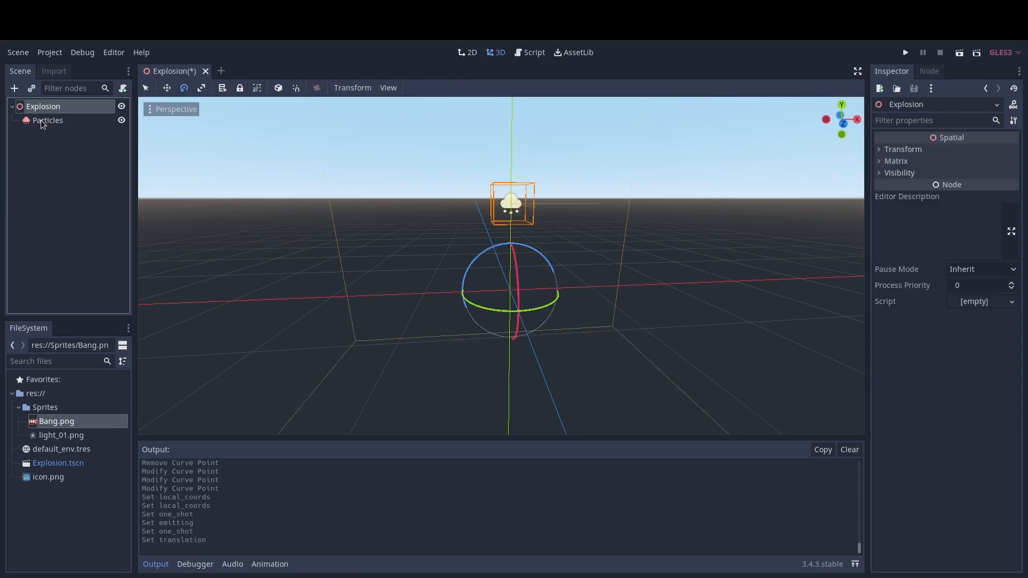
double_click(40, 120)
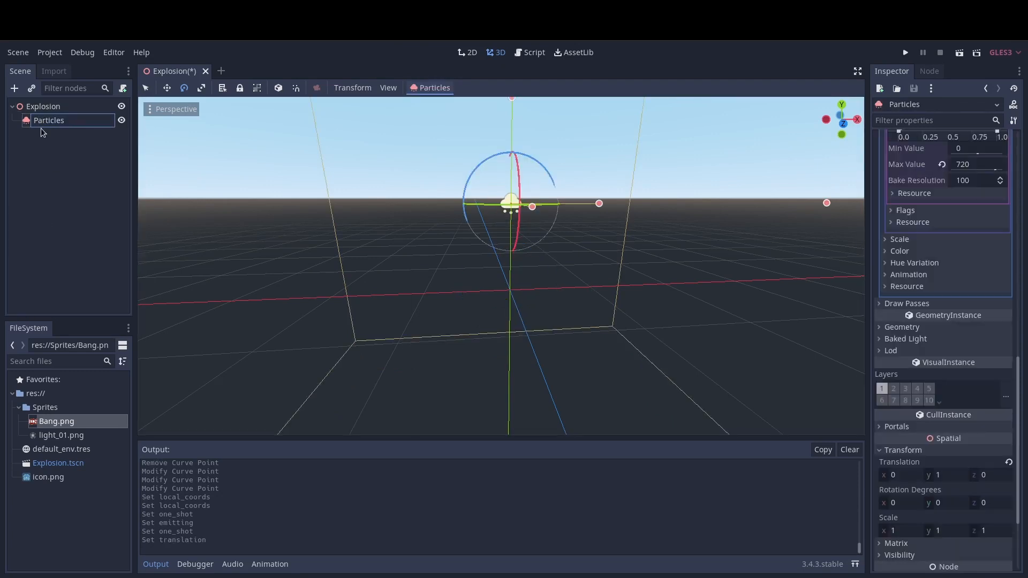
text(Boom)
key(End)
key(BackSpace)
key(Return)
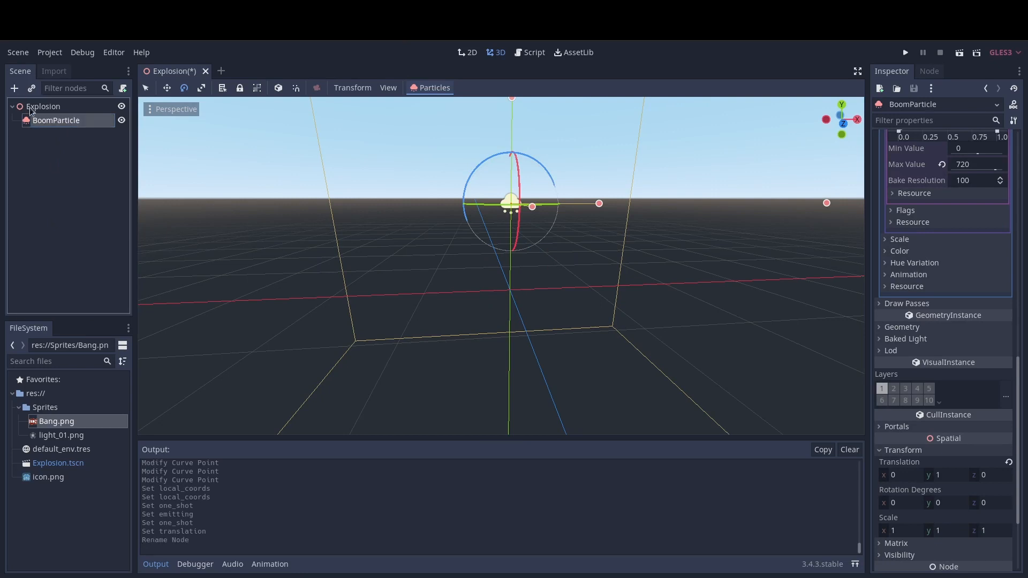
Add a second Particles node under the Explosion root and name it SparksParticles
click(31, 106)
click(16, 89)
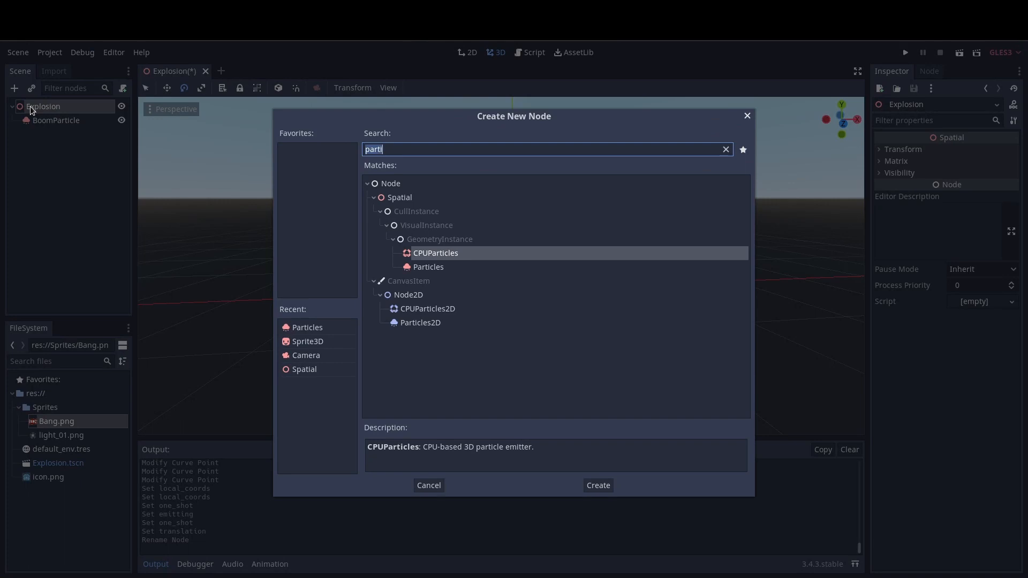
key(Down)
key(Return)
double_click(48, 135)
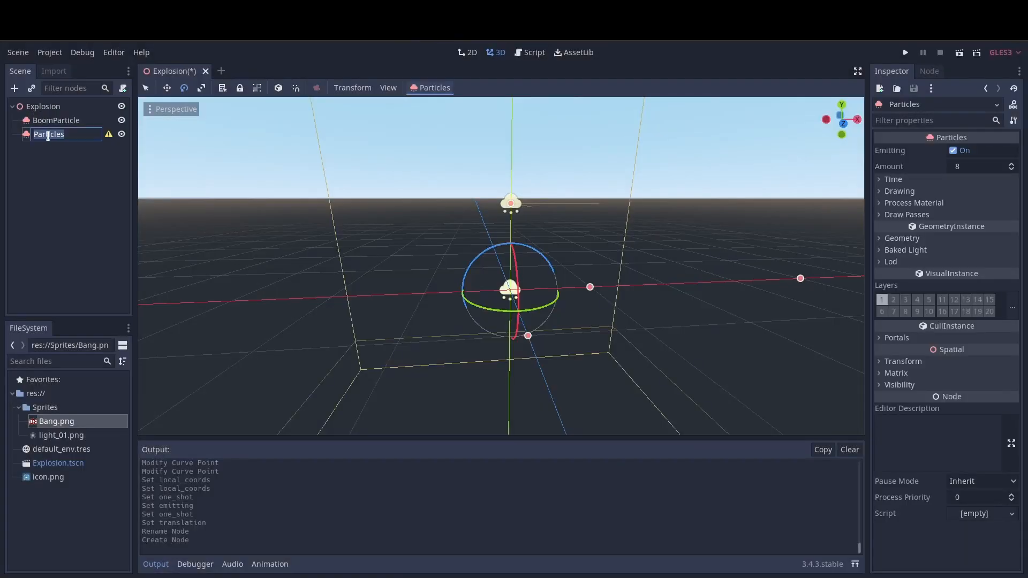
text(SparksParticles)
key(Return)
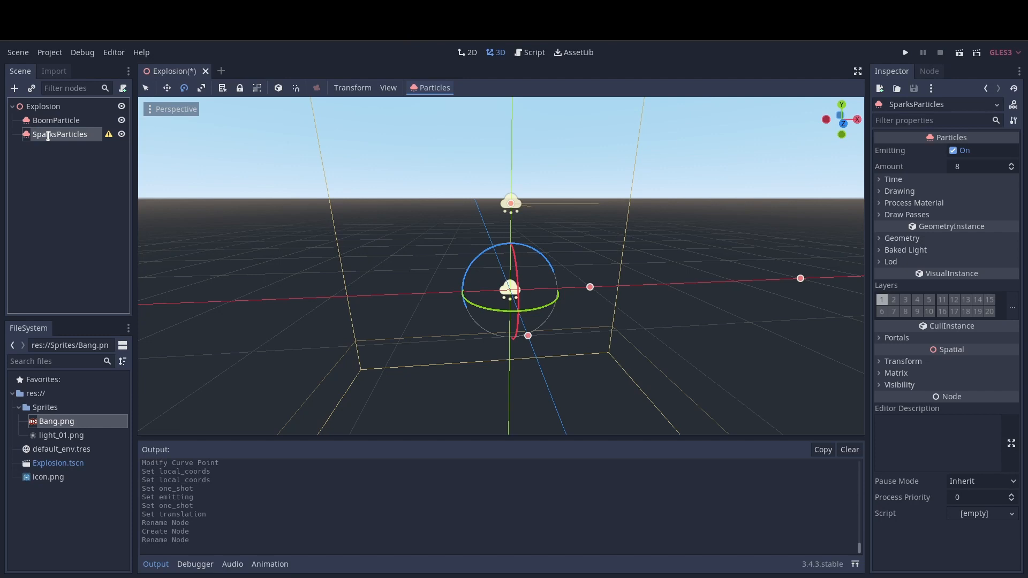
Give SparksParticles a new ParticlesMaterial as process material and a new QuadMesh for draw pass 1
click(945, 204)
click(993, 216)
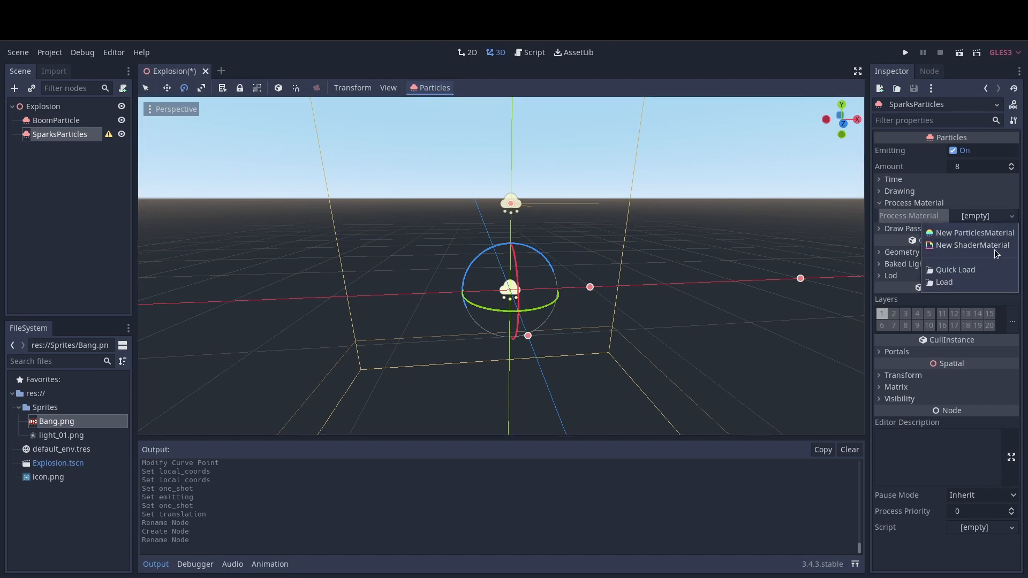
click(985, 233)
click(905, 229)
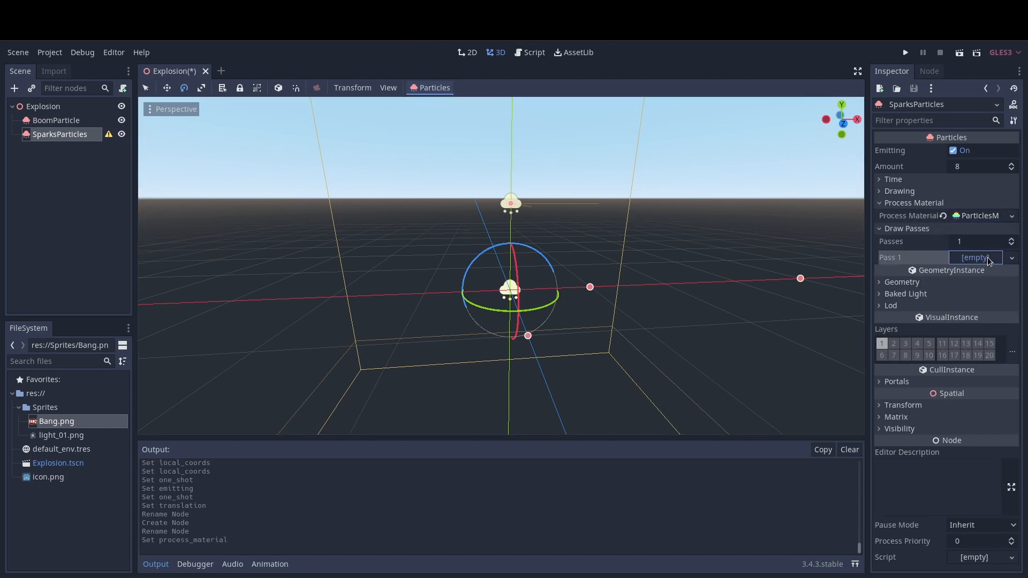
click(987, 257)
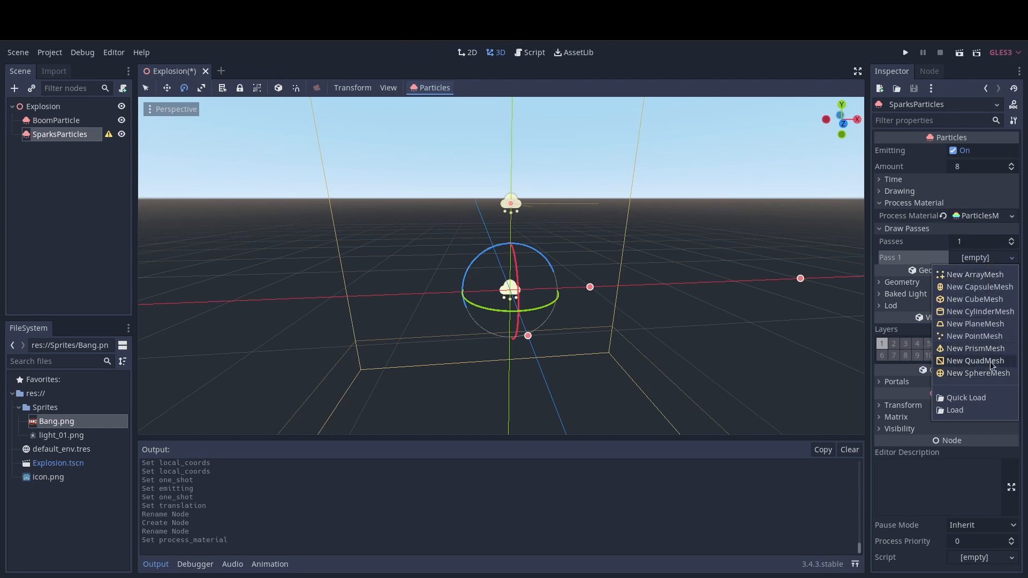
click(989, 362)
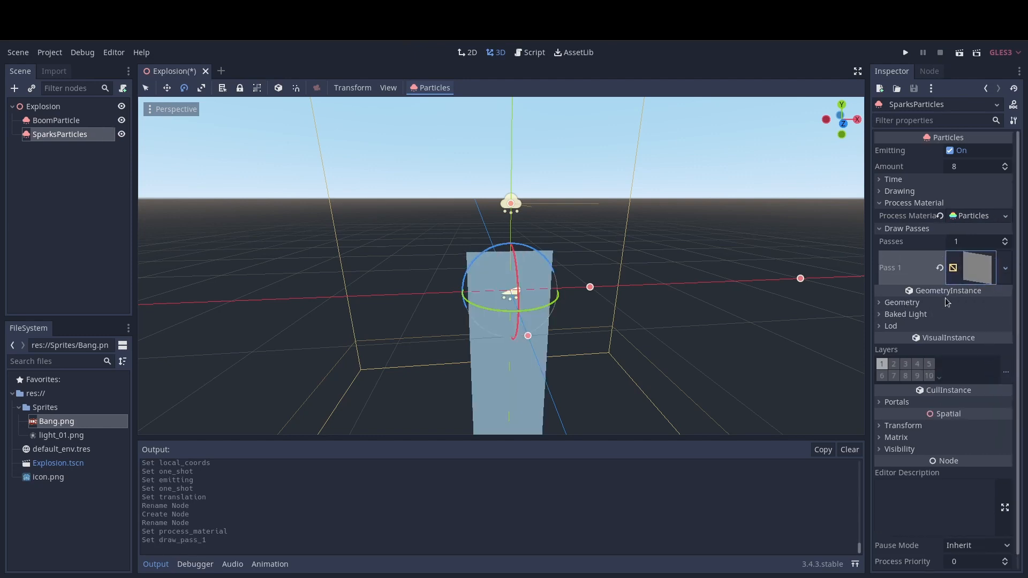
Set the size of the sparks' quad mesh to 0.5 by 0.5
click(974, 268)
click(971, 377)
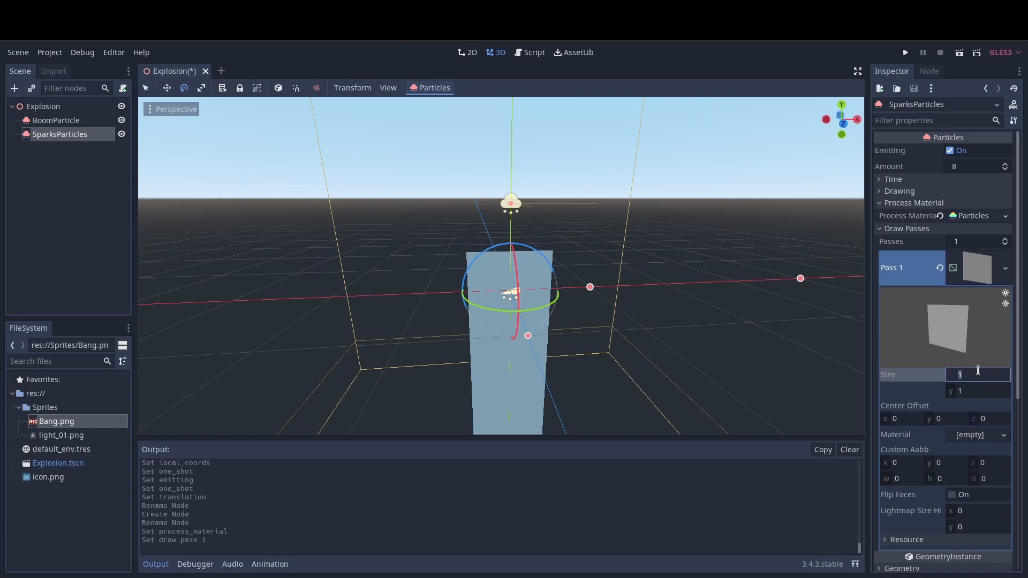
text(0.5)
key(Tab)
text(0.5)
key(Return)
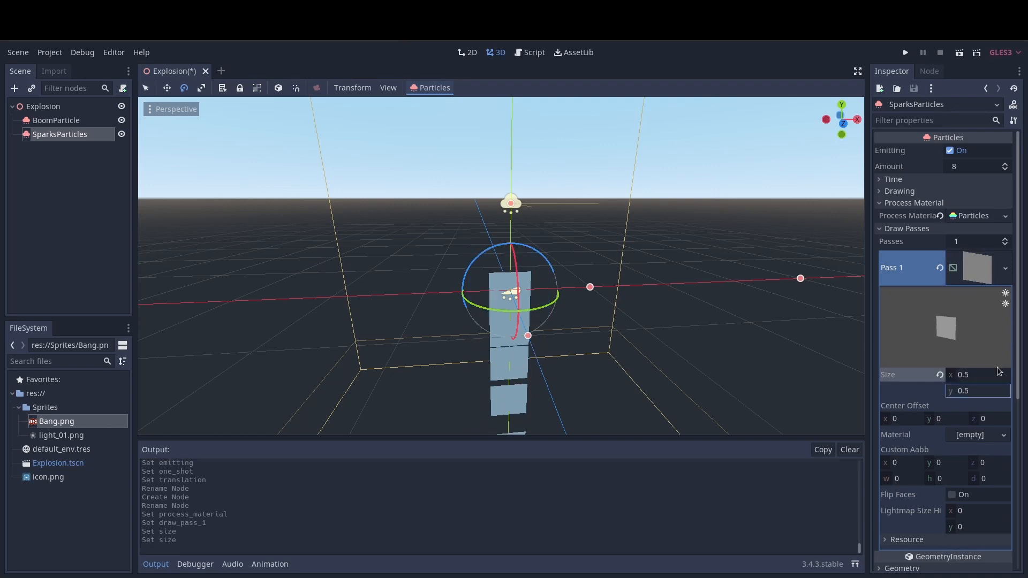
Assign a new SpatialMaterial to the sparks' quad mesh and open its properties
click(988, 438)
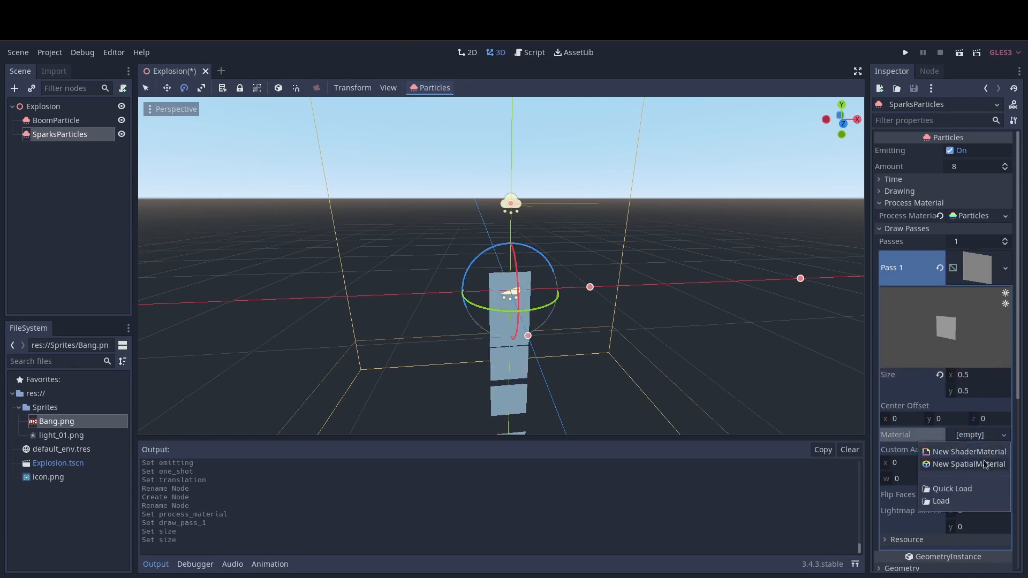
click(968, 464)
click(976, 439)
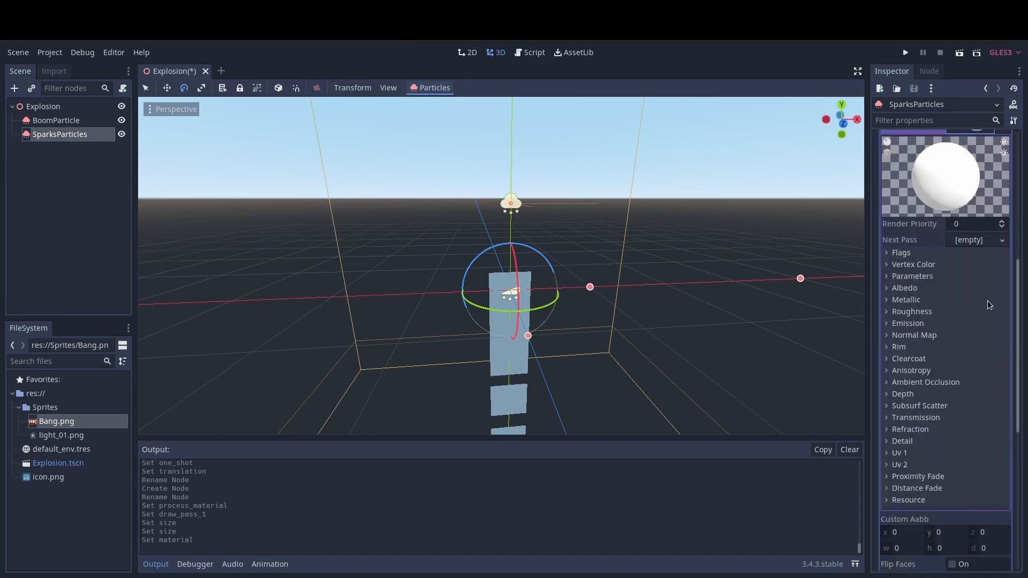
Enable the Transparent and Unshaded flags on the sparks material, and use its vertex color as albedo
click(924, 253)
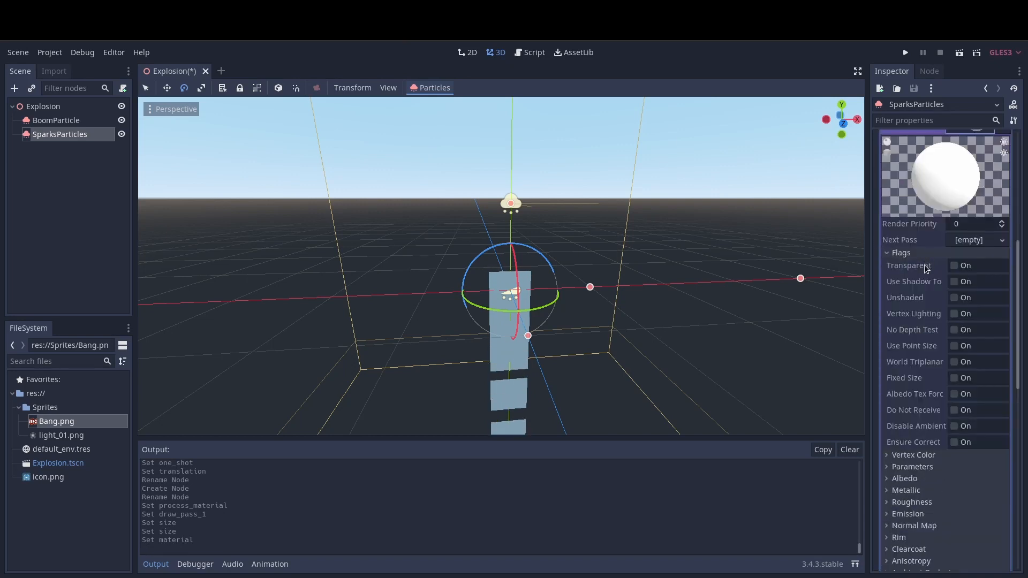
click(953, 265)
click(981, 299)
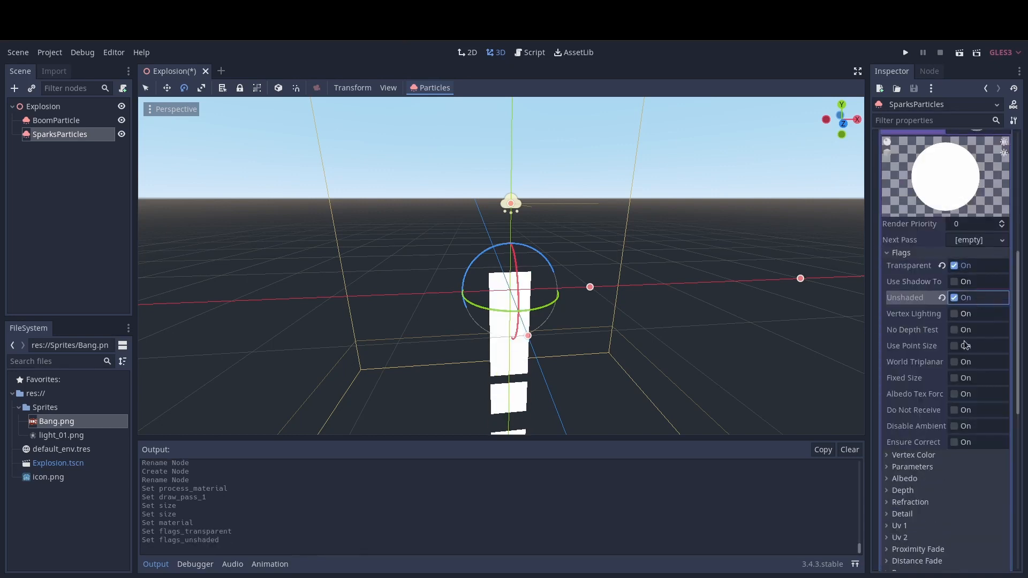
click(932, 455)
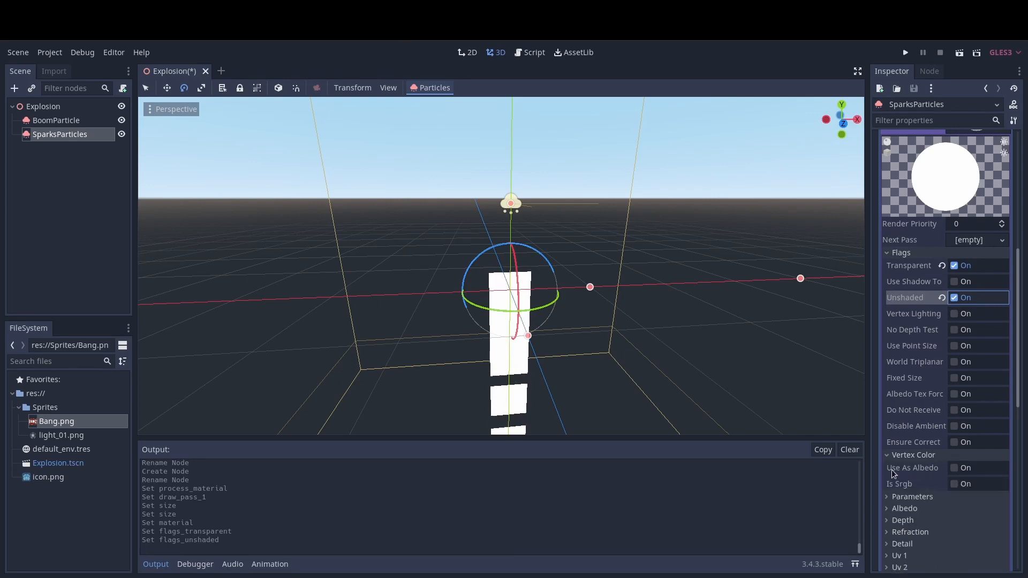
click(958, 471)
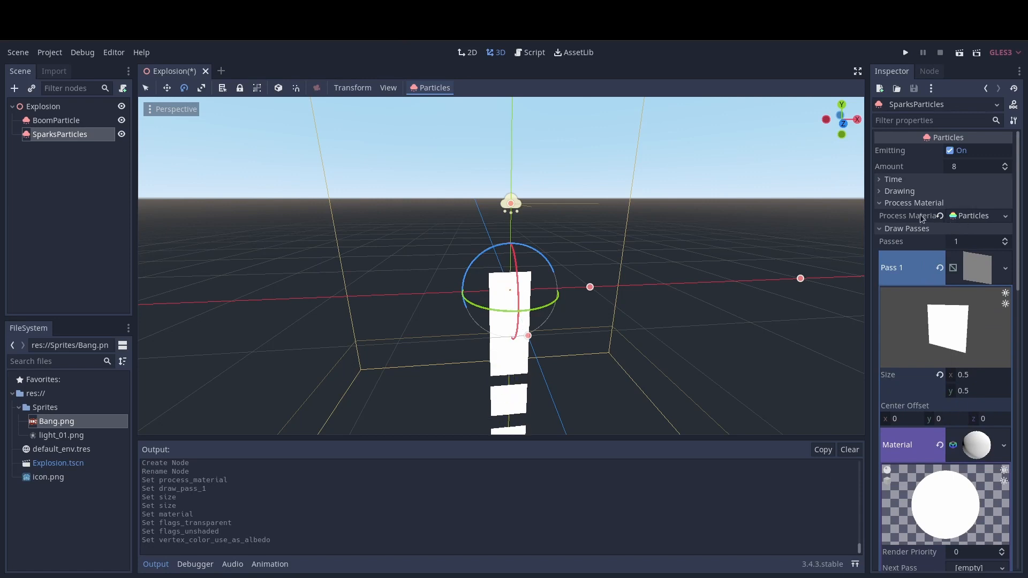
Set the sparks material's billboard mode to Particle Billboard and assign light_01.png as its albedo texture
scroll(933, 314, down, 8)
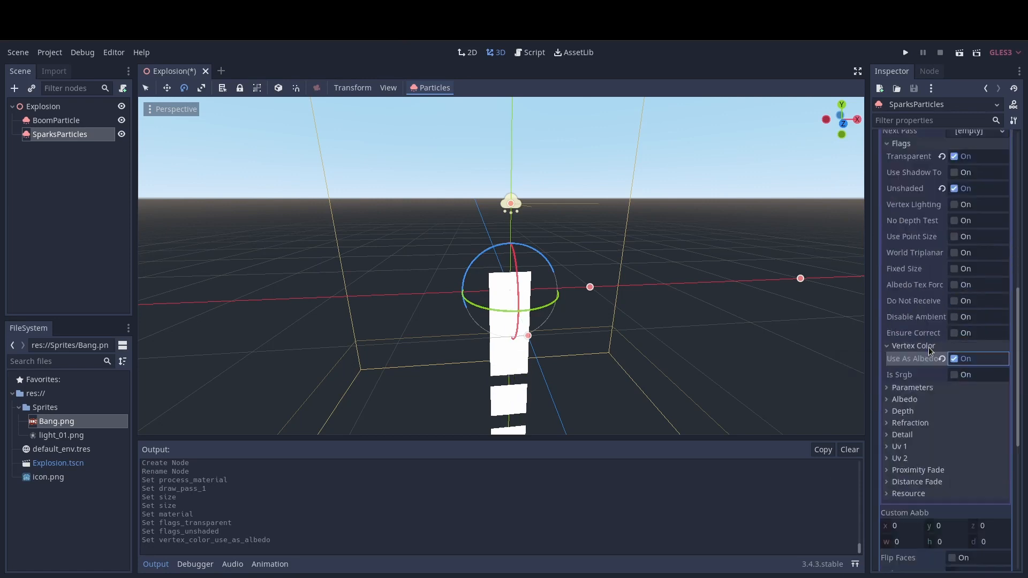
click(932, 389)
scroll(924, 440, down, 2)
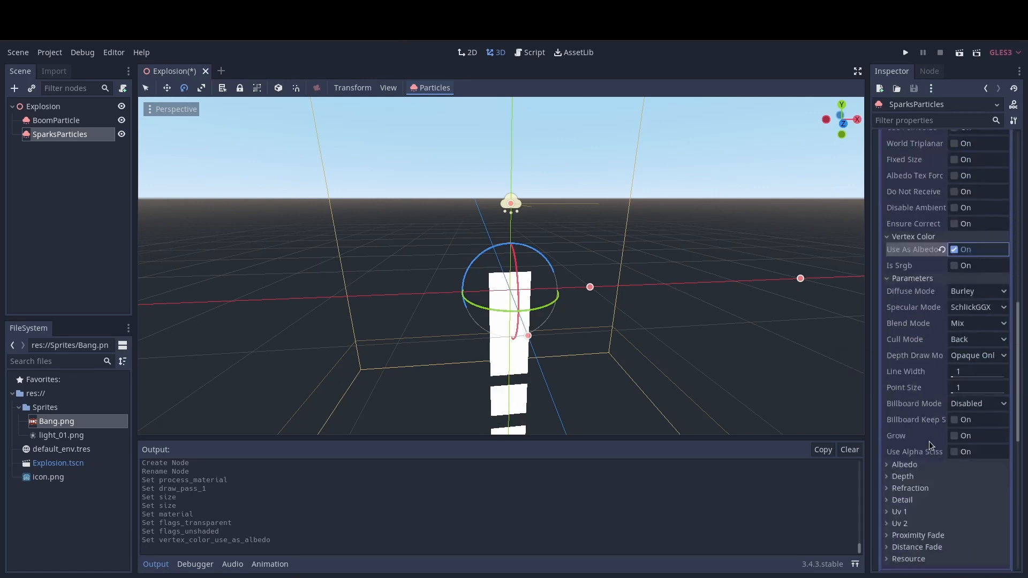
click(972, 405)
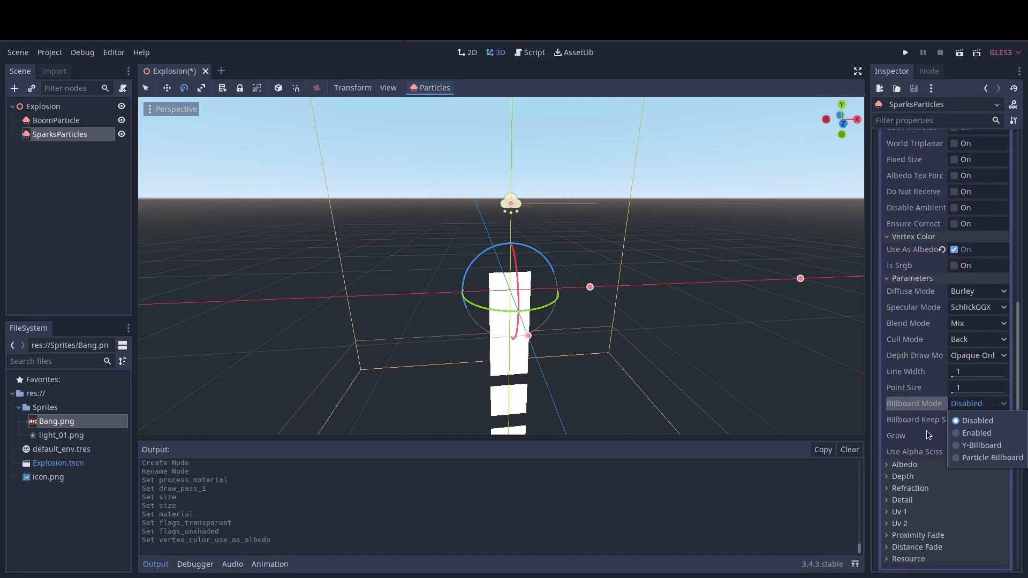
click(969, 458)
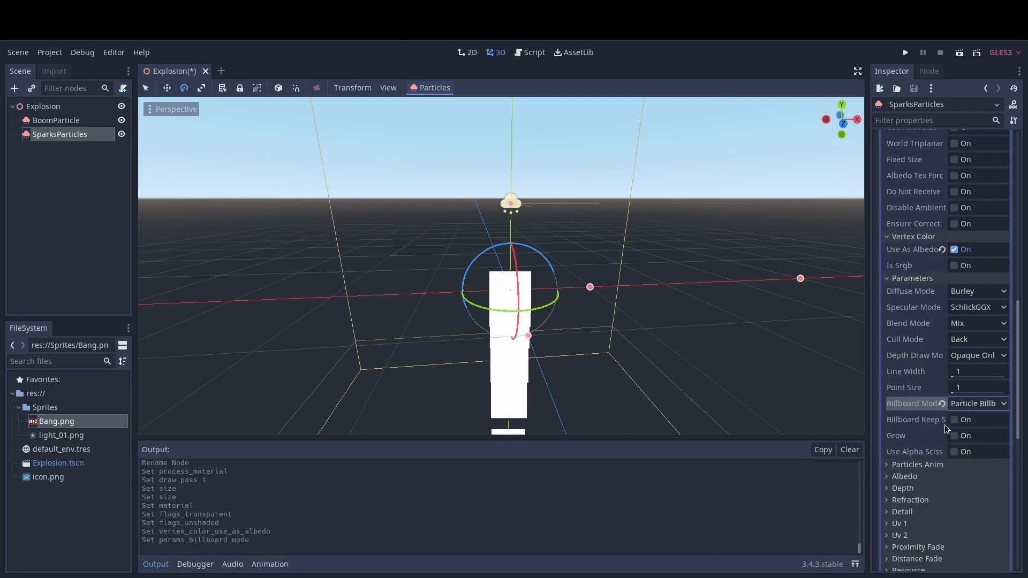
click(930, 474)
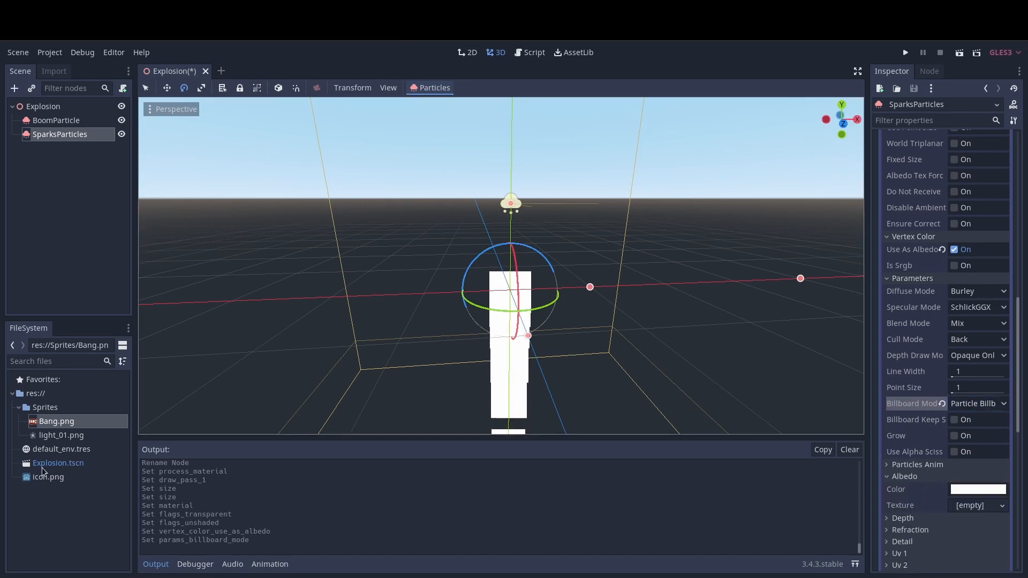
drag(55, 437, 963, 507)
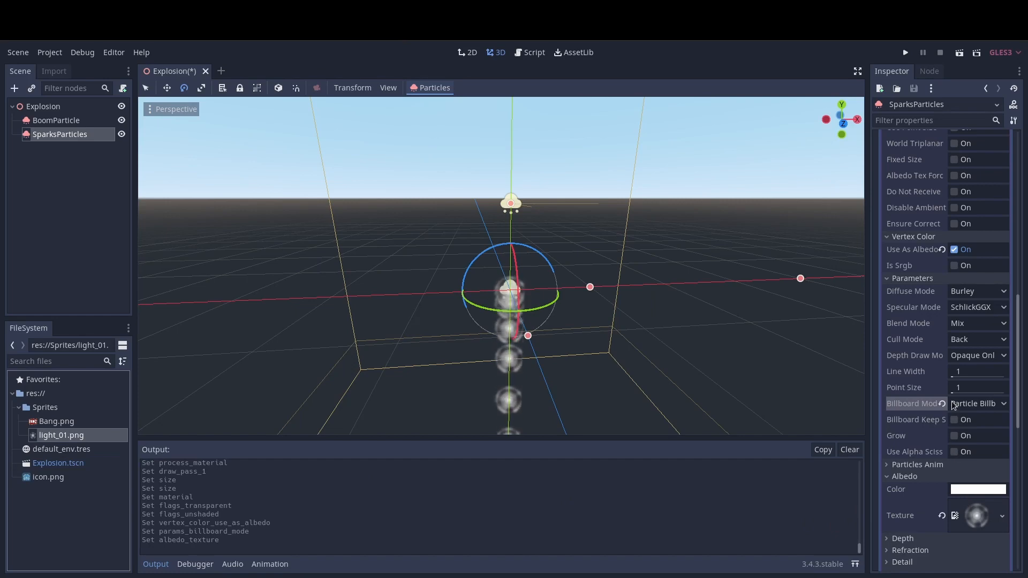
Change the sparks material's blend mode to Add
scroll(952, 402, up, 8)
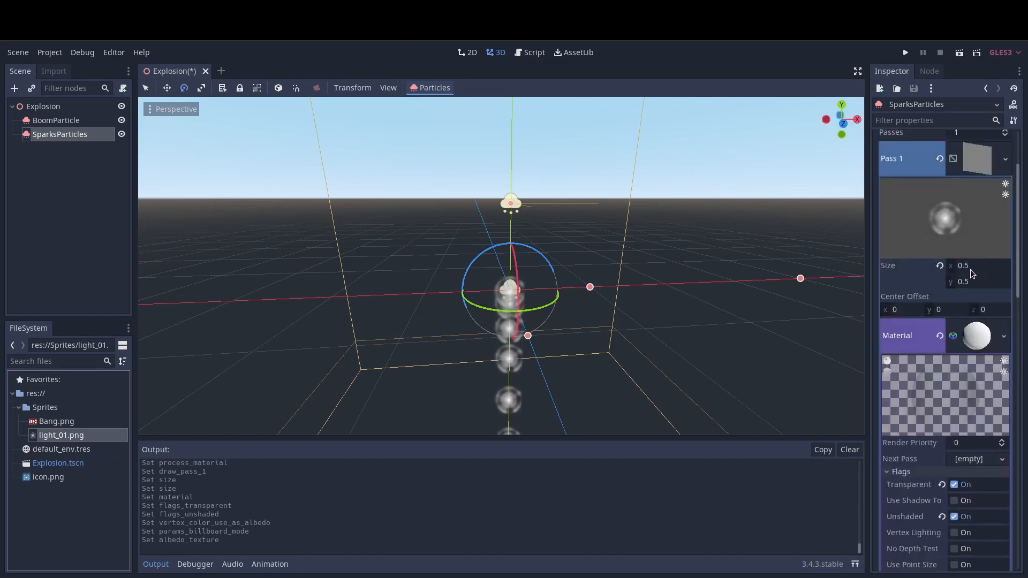
scroll(971, 293, down, 5)
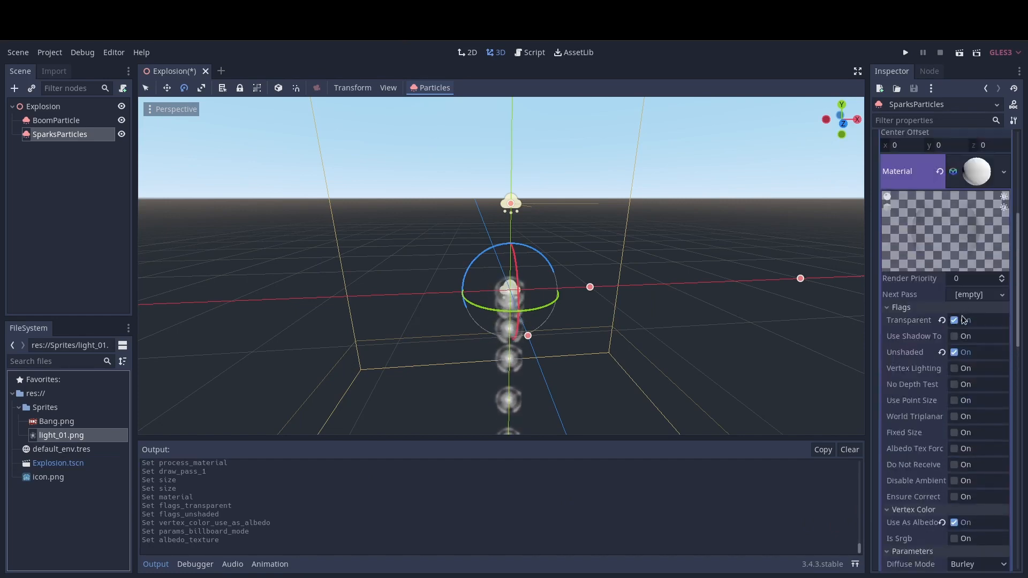
scroll(954, 446, down, 1)
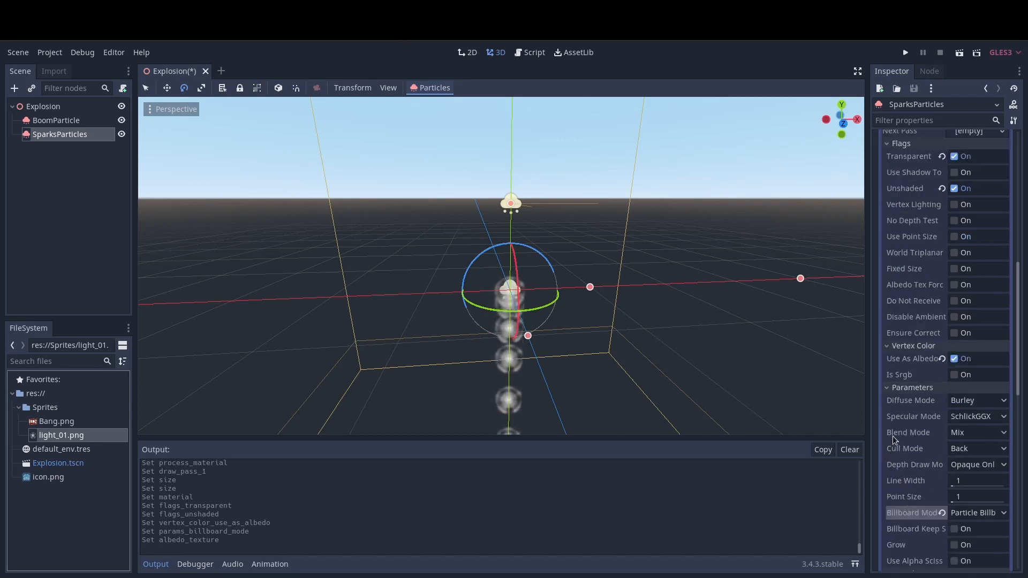
click(974, 434)
click(969, 462)
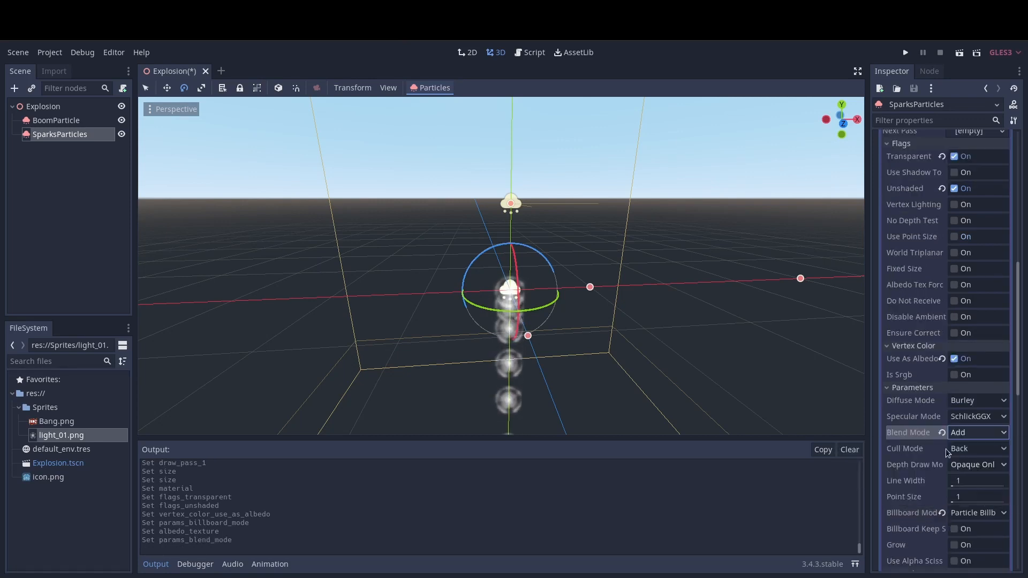
Set the Y gravity in the SparksParticles process material to 0
scroll(951, 314, up, 8)
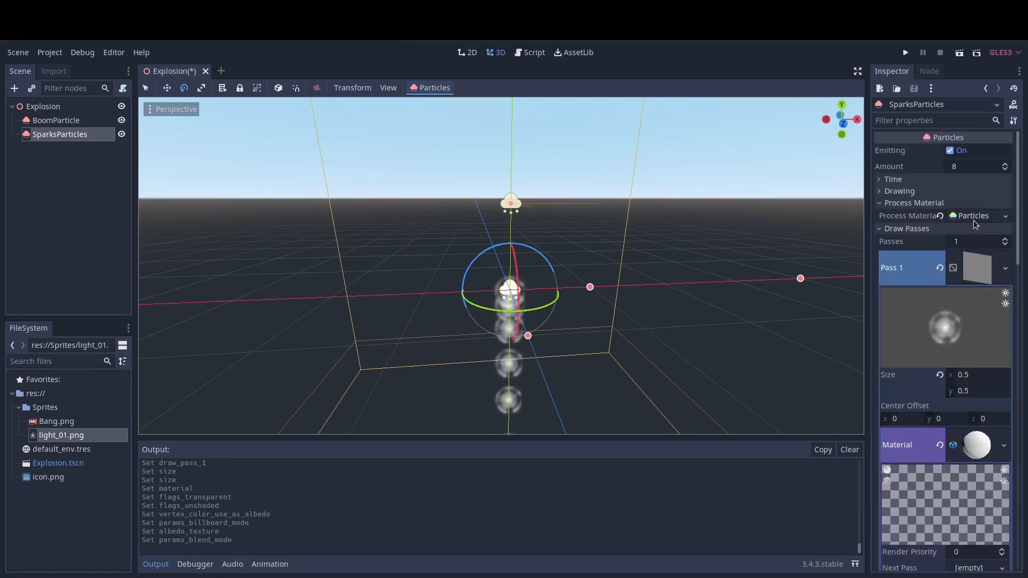
click(916, 228)
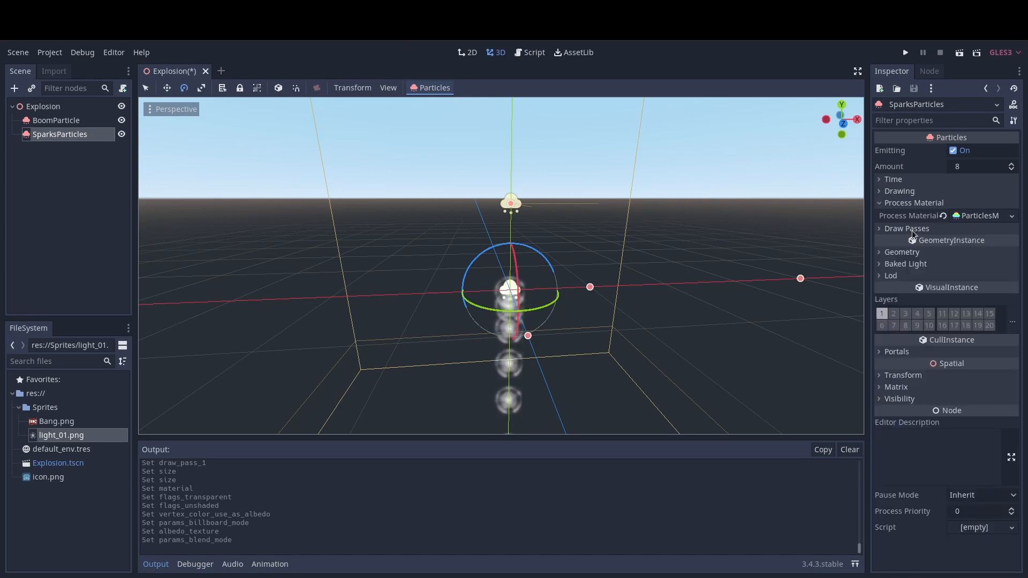
click(977, 216)
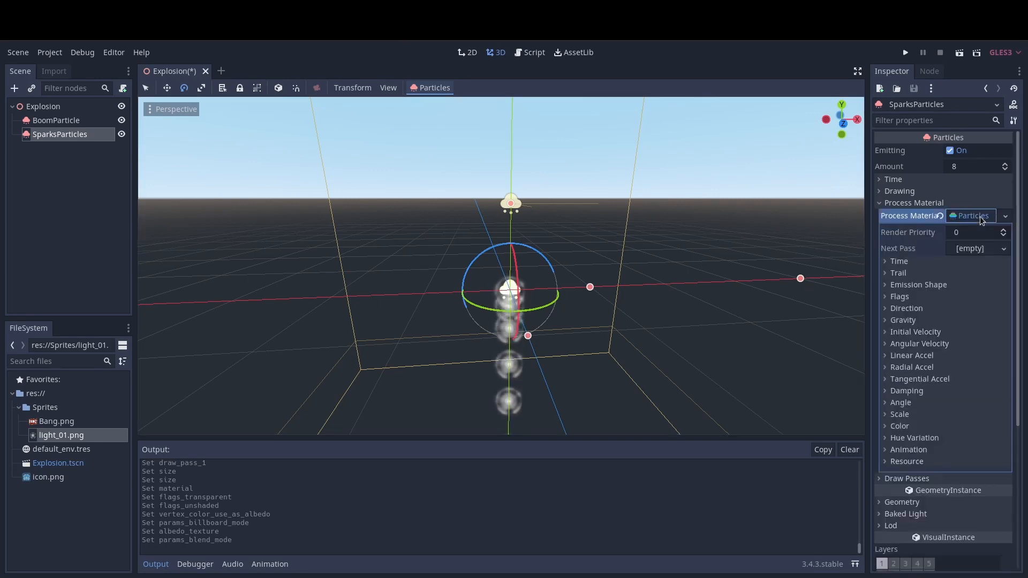
click(936, 320)
click(948, 347)
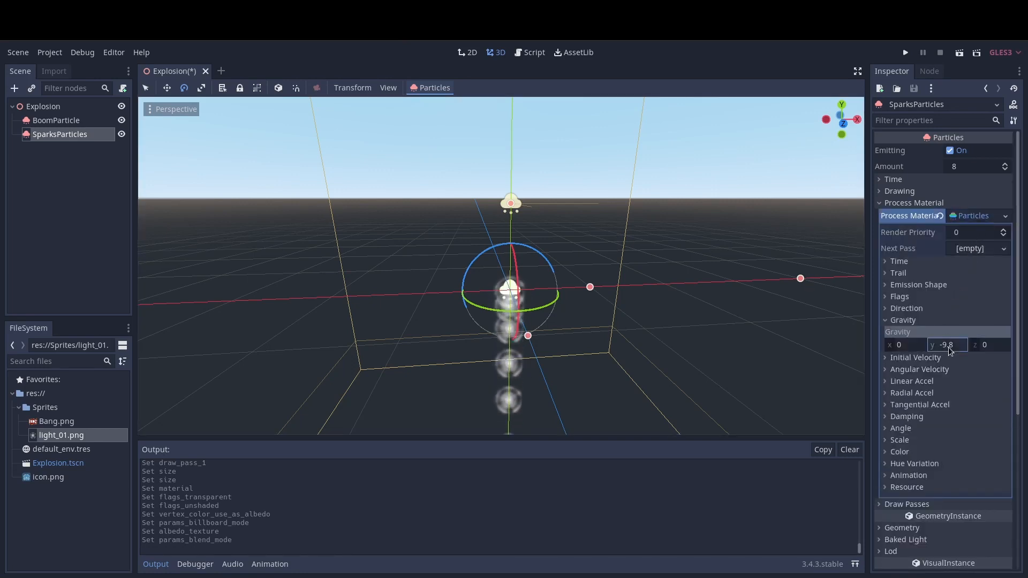
text(0)
key(Return)
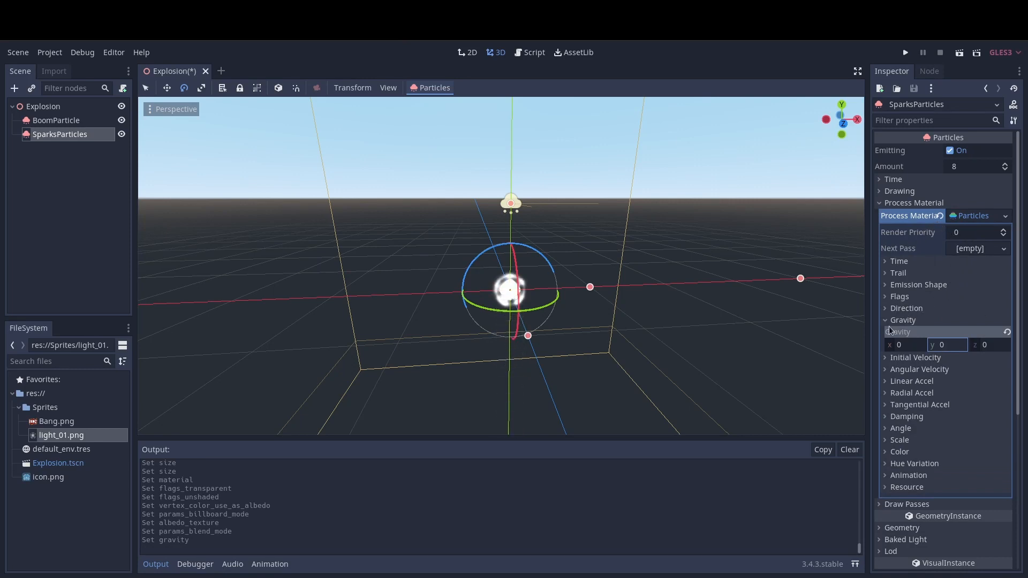
Make the sparks' emission shape a Sphere with a radius of 0.2
click(910, 285)
click(968, 297)
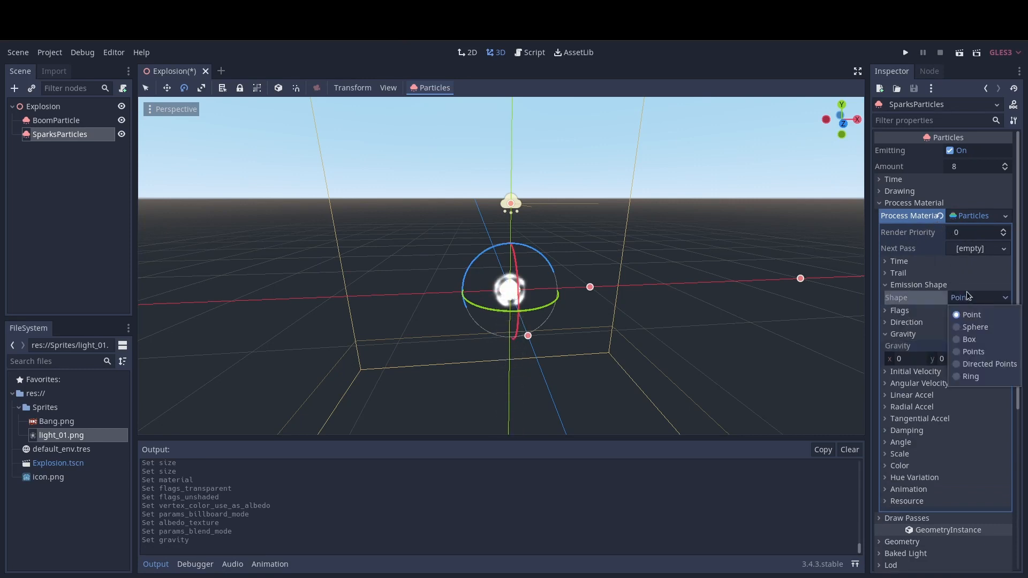
click(981, 332)
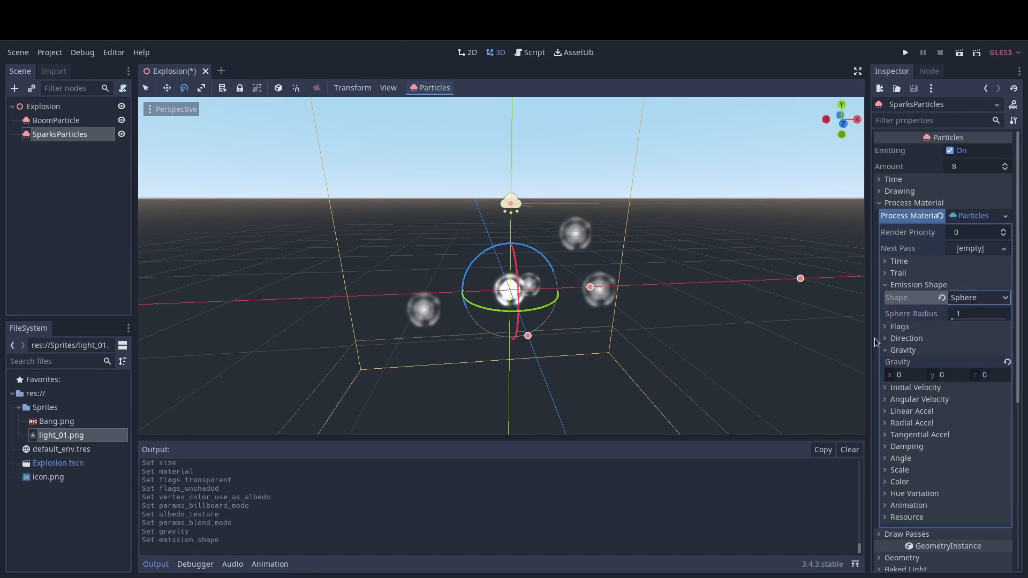
click(978, 310)
text(0.2)
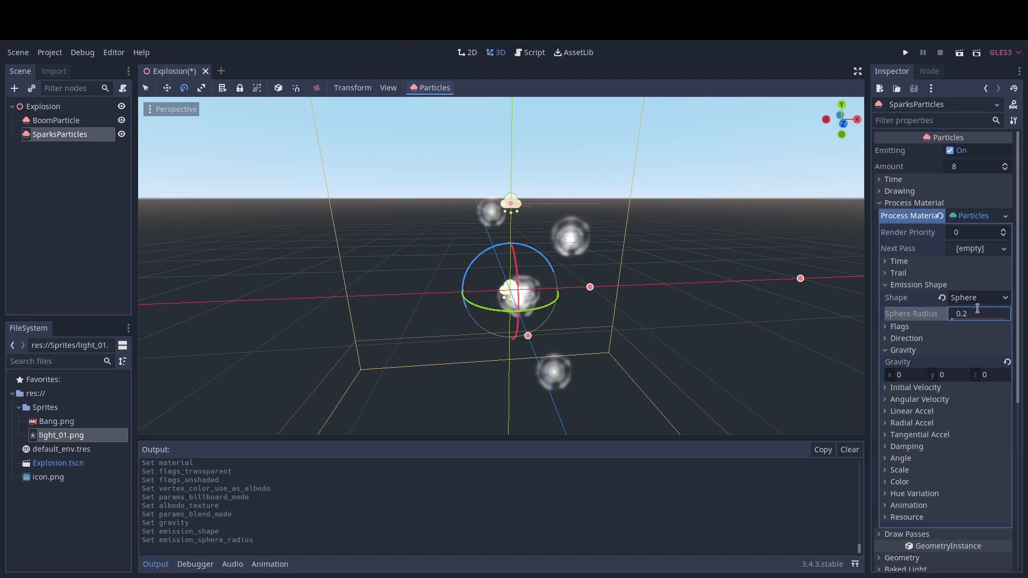
key(Return)
scroll(658, 297, up, 4)
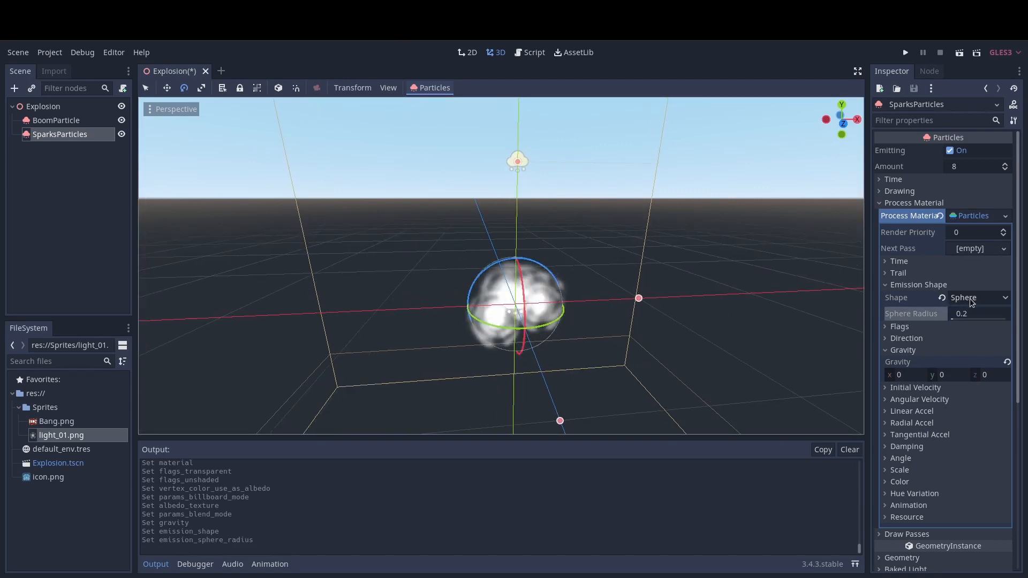
Set the sparks' direction spread to 180 so they are emitted all around
click(936, 339)
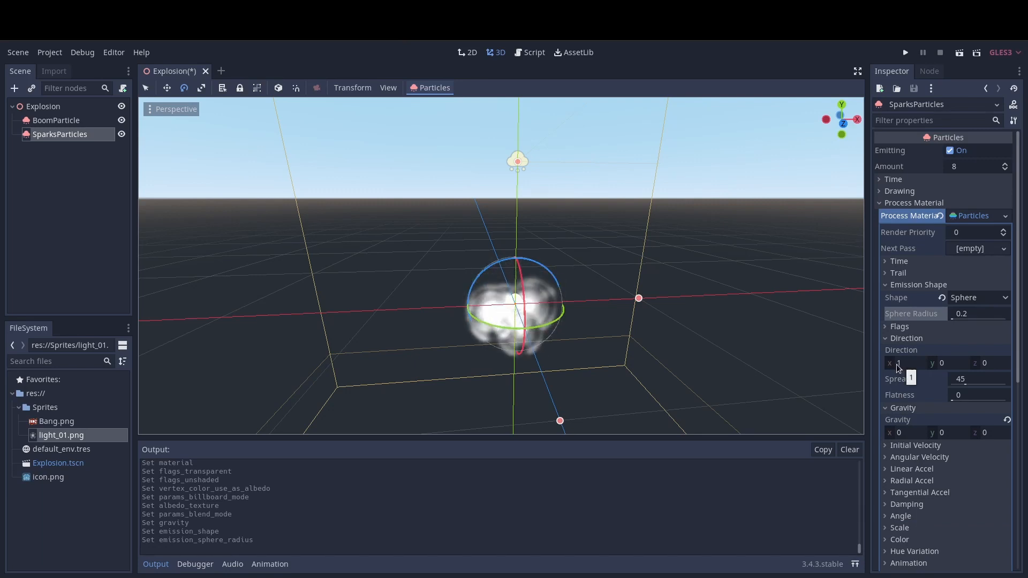
click(969, 379)
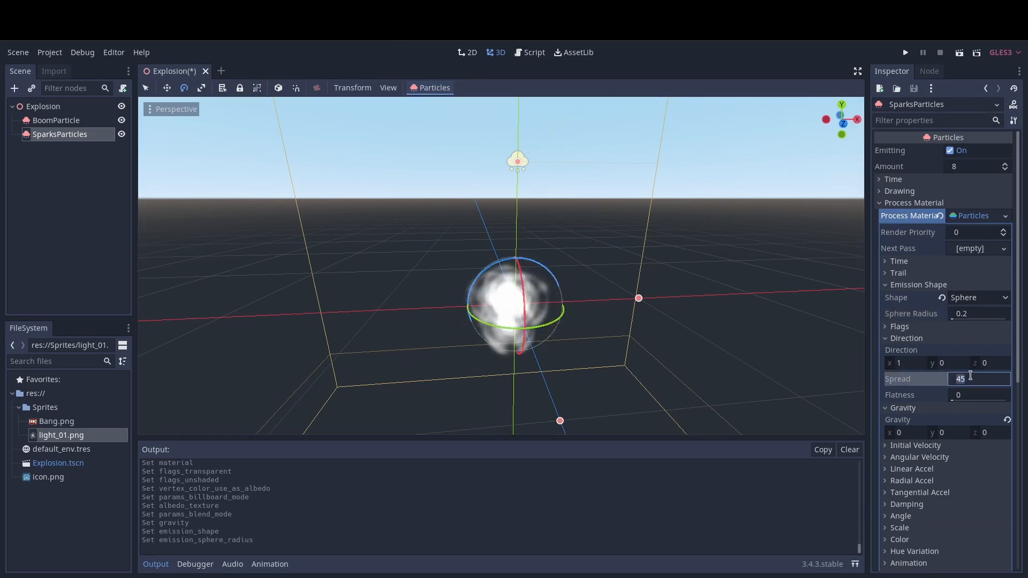
text(380)
key(Return)
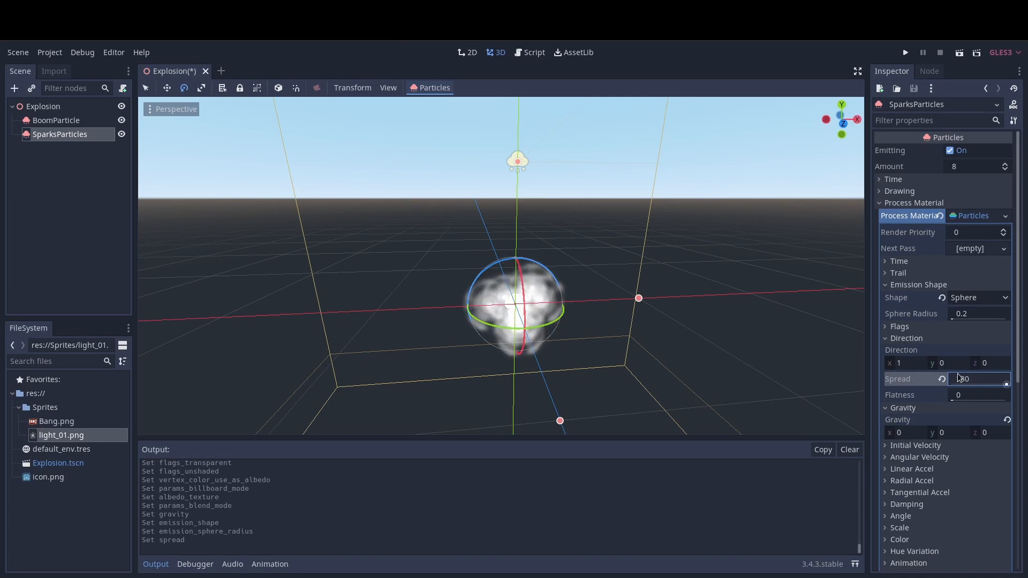
Give the sparks an initial velocity of 2 and a damping of 2
click(941, 445)
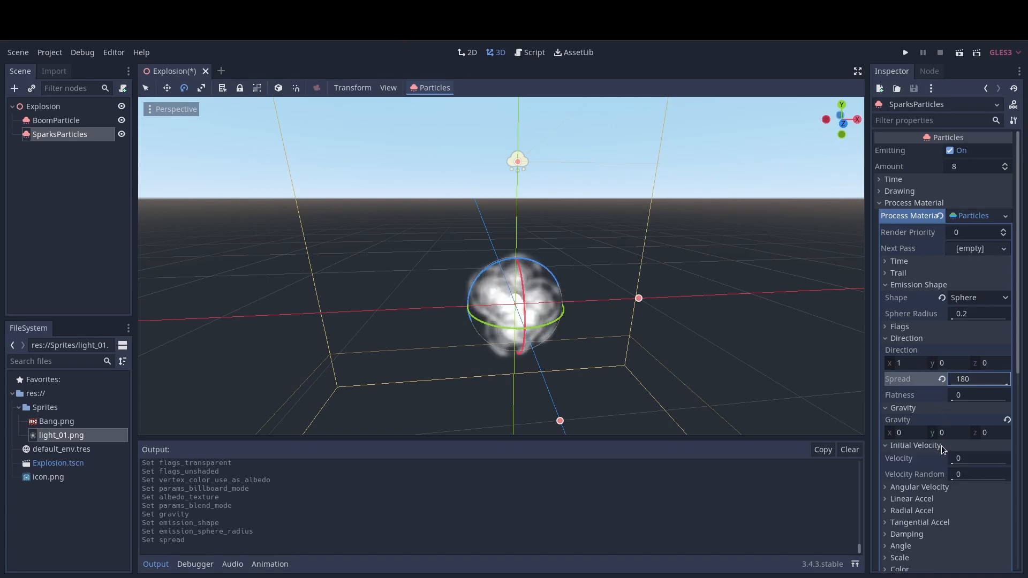
text(2)
key(Return)
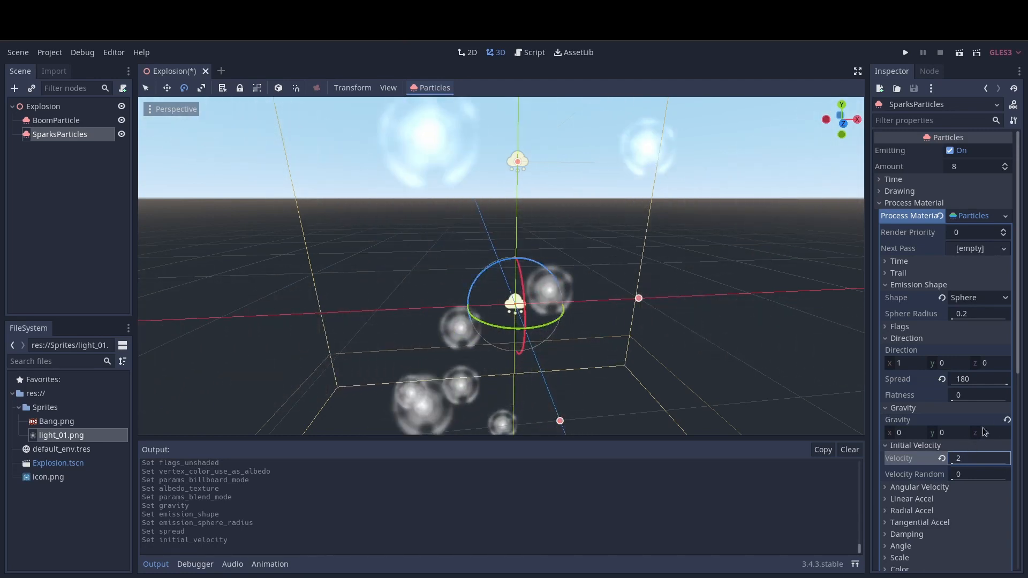
click(959, 535)
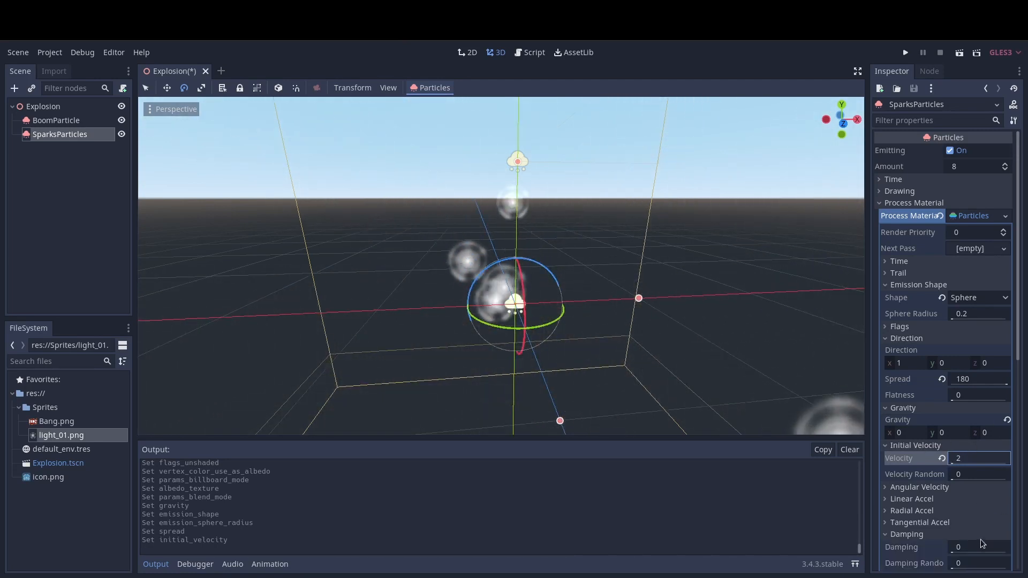
click(980, 547)
text(2)
key(Return)
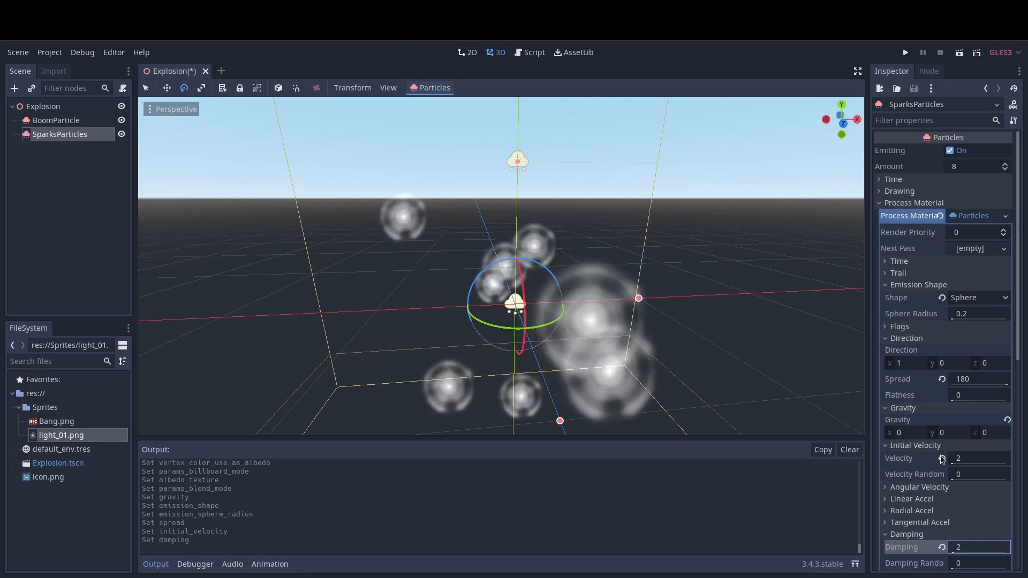
Assign a new CurveTexture as the sparks' scale curve and open its curve for editing
scroll(929, 474, down, 3)
click(900, 494)
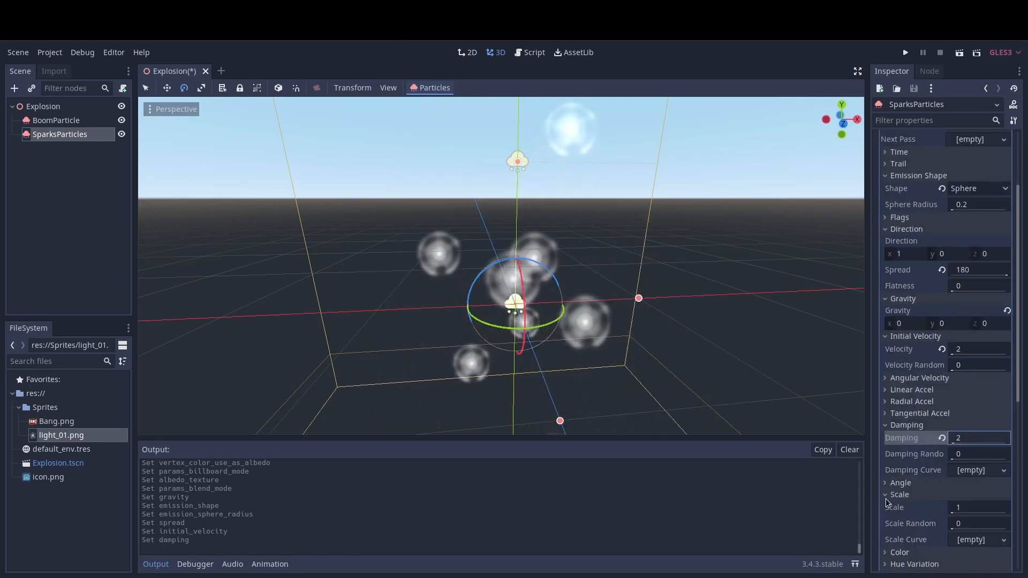
click(988, 540)
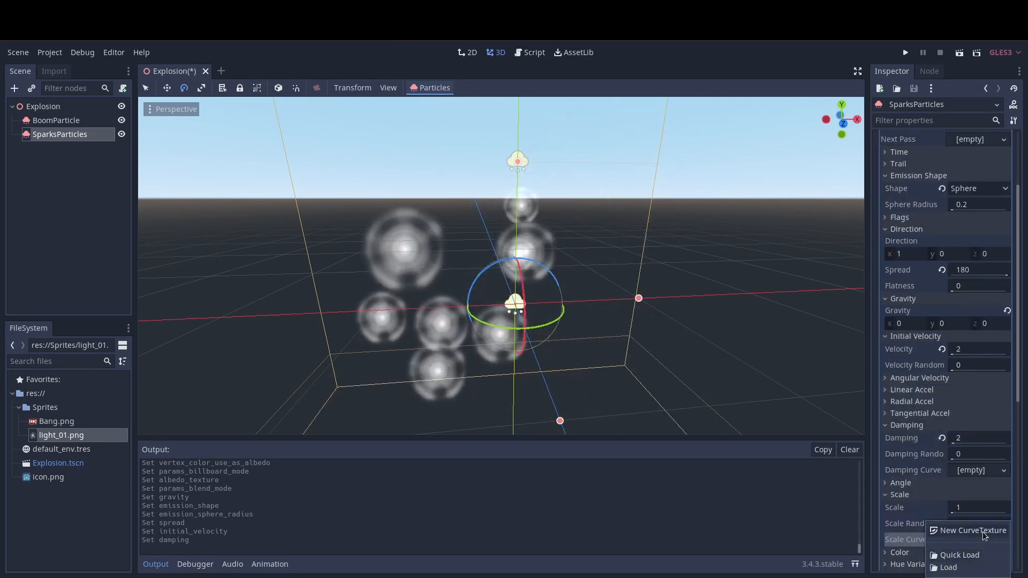
click(982, 532)
scroll(913, 461, down, 6)
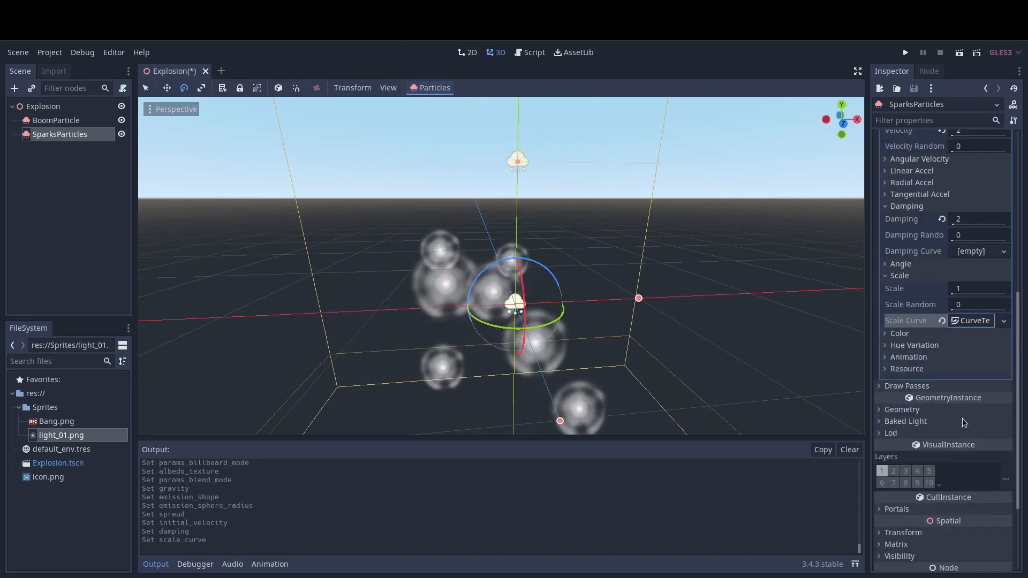
click(975, 320)
click(970, 363)
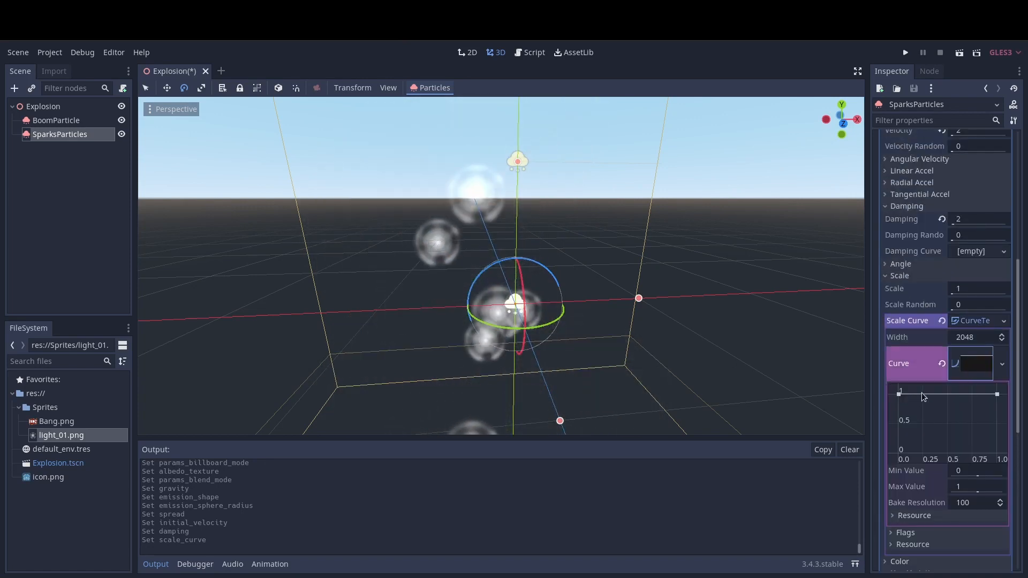
Add full-scale points to the scale curve near 0.25 and 0.8, and lower its start to about 0.4 and its end to 0
right_click(922, 393)
click(934, 404)
right_click(971, 395)
click(981, 404)
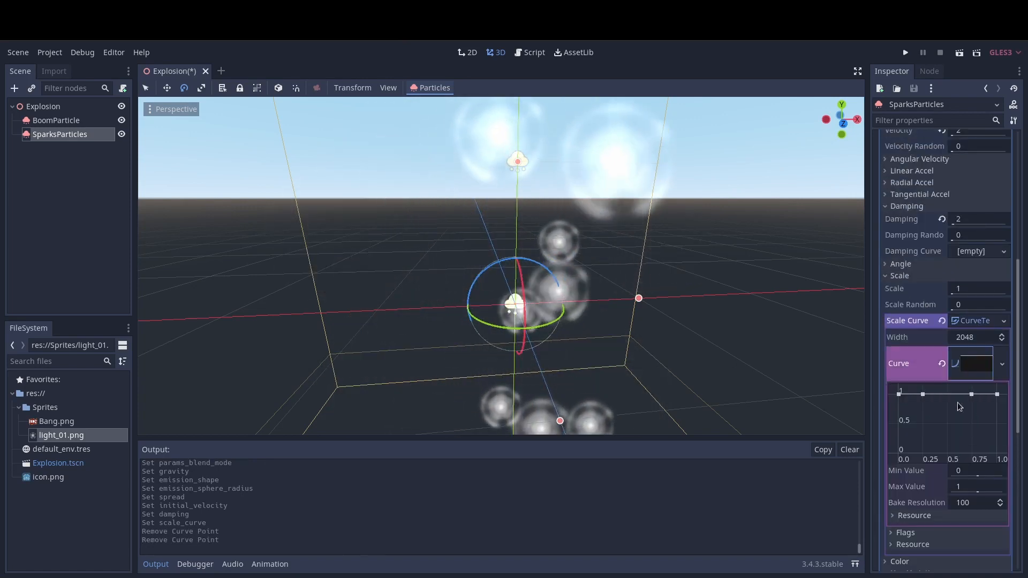
drag(899, 394, 898, 428)
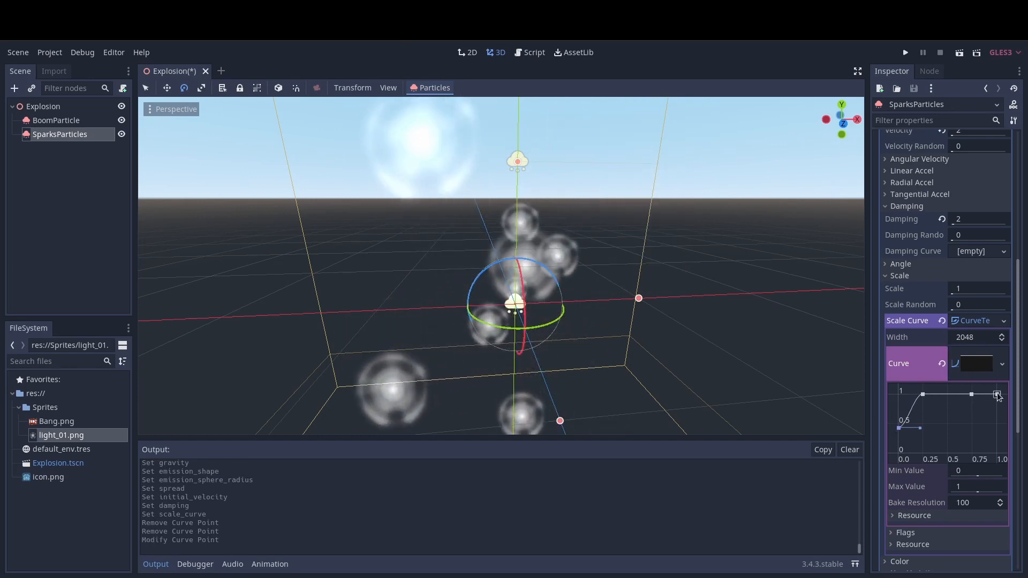
drag(997, 395, 1002, 456)
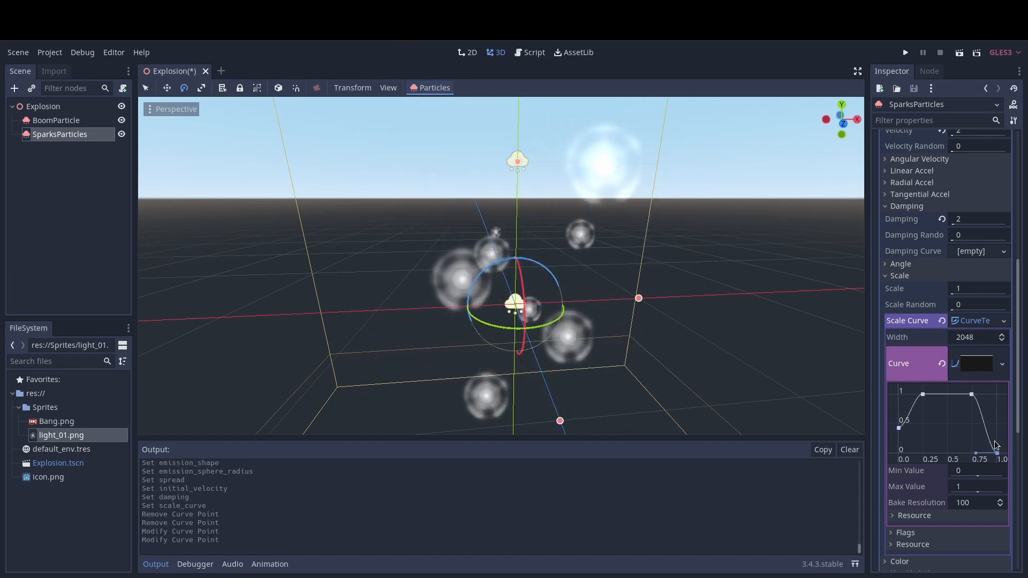
drag(972, 394, 979, 393)
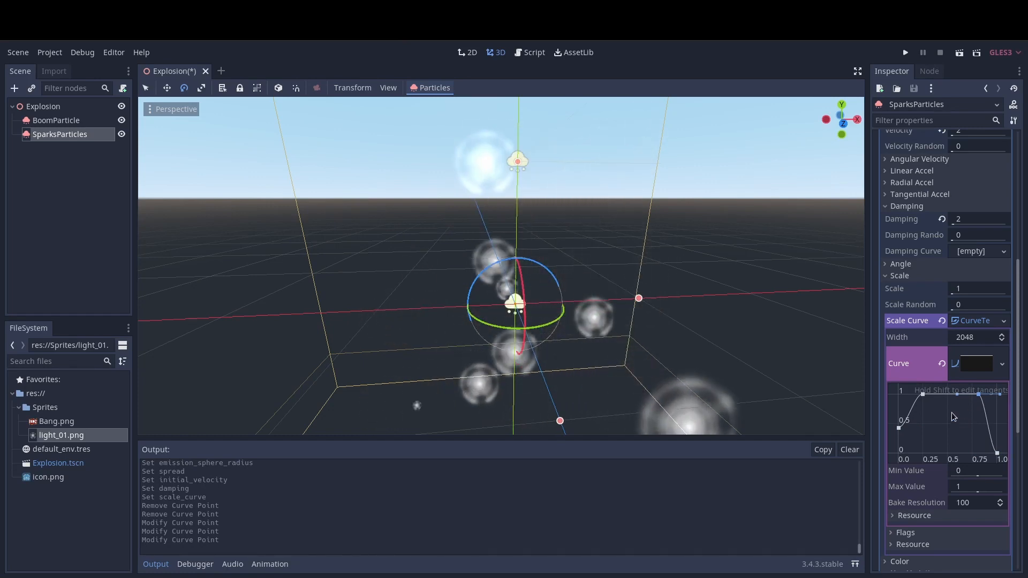
click(976, 321)
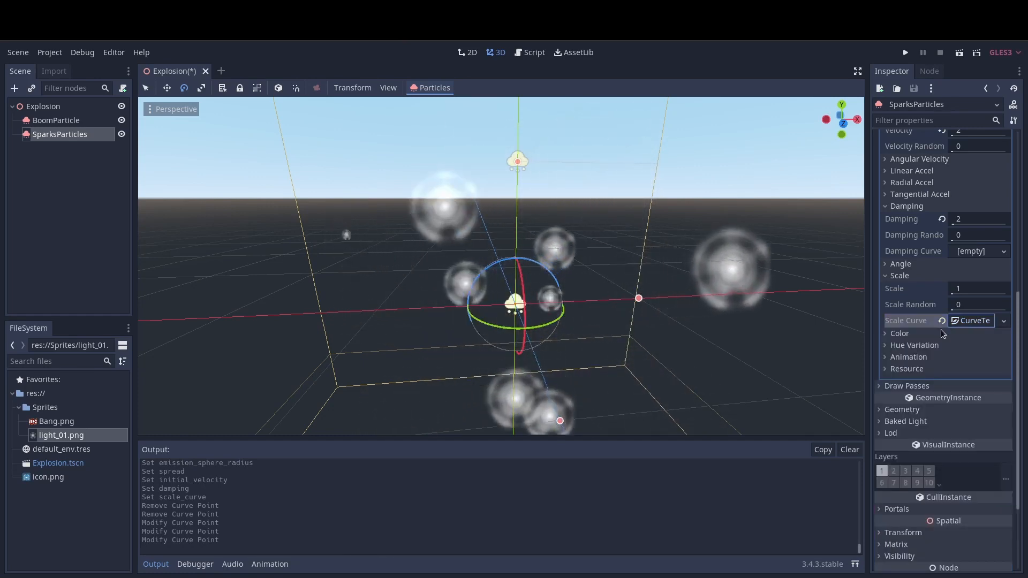
Set the sparks' particle amount to 64
scroll(943, 217, up, 10)
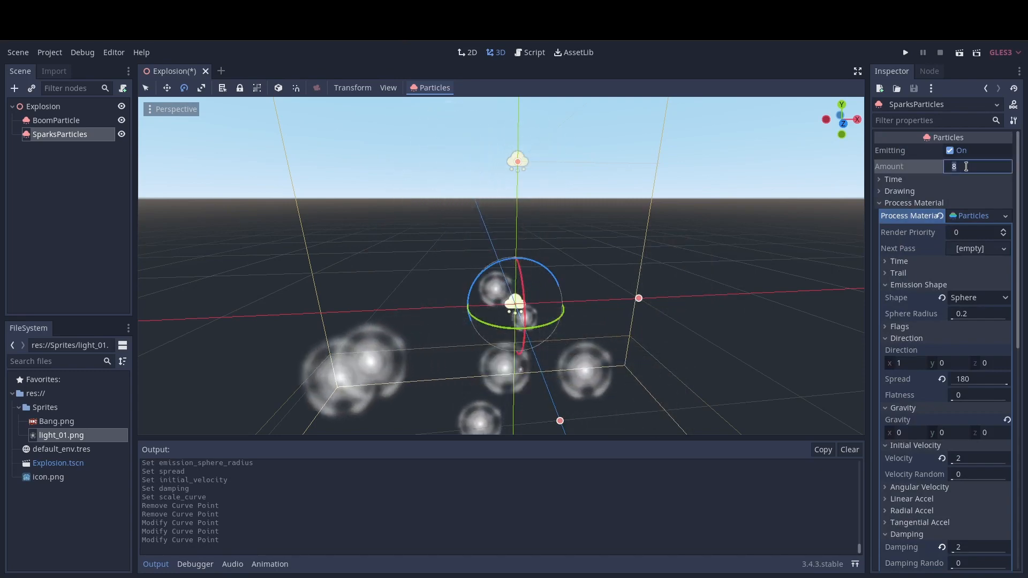
click(967, 167)
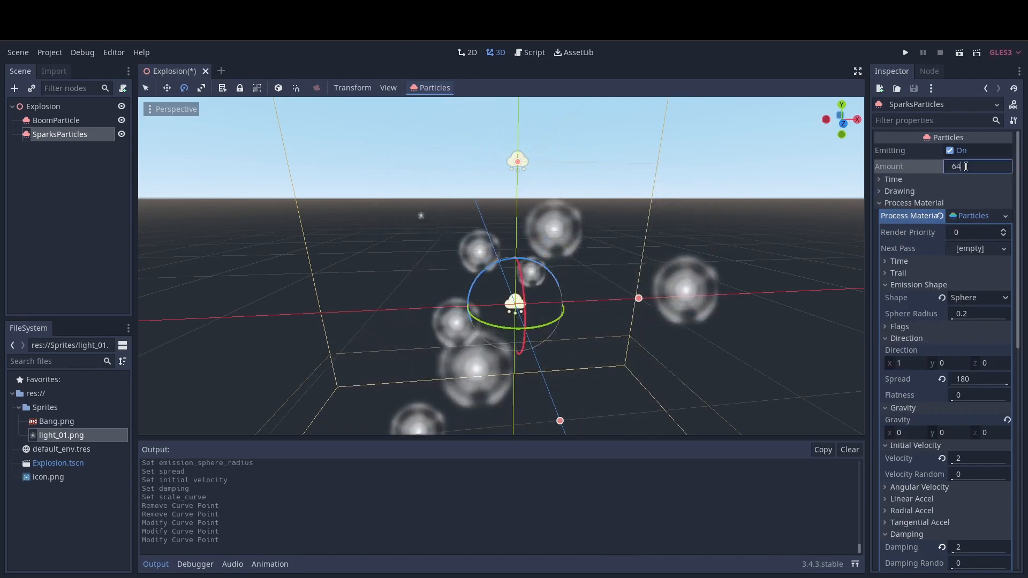
text(64)
key(Return)
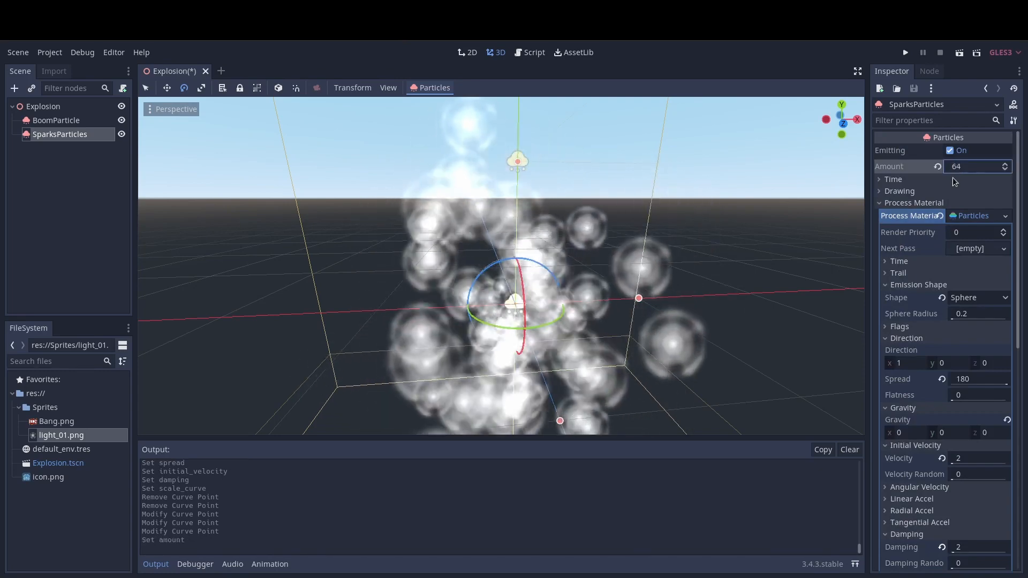
Set the sparks' explosiveness to 1 so they all burst out at once
click(937, 180)
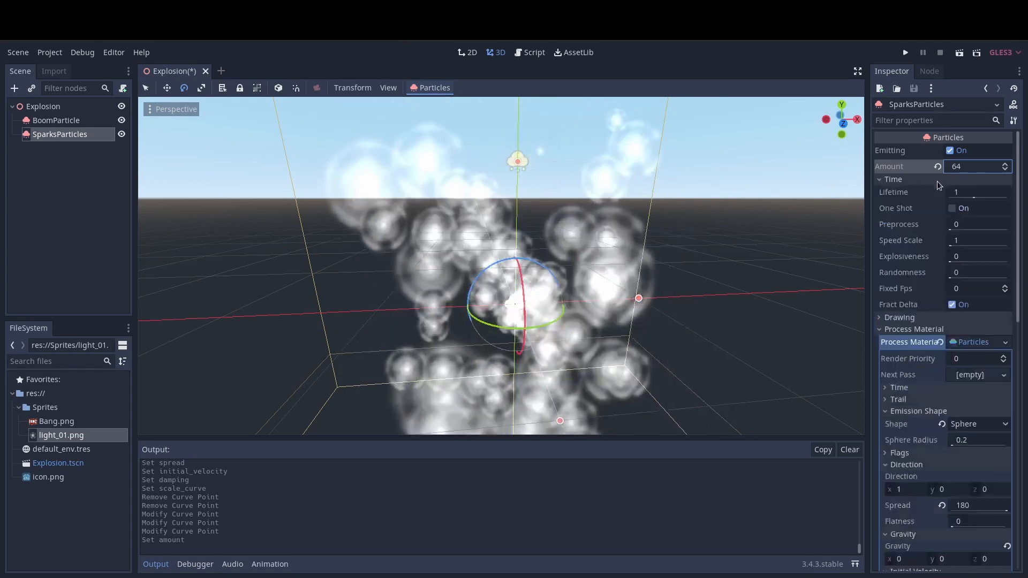
drag(949, 262, 1006, 262)
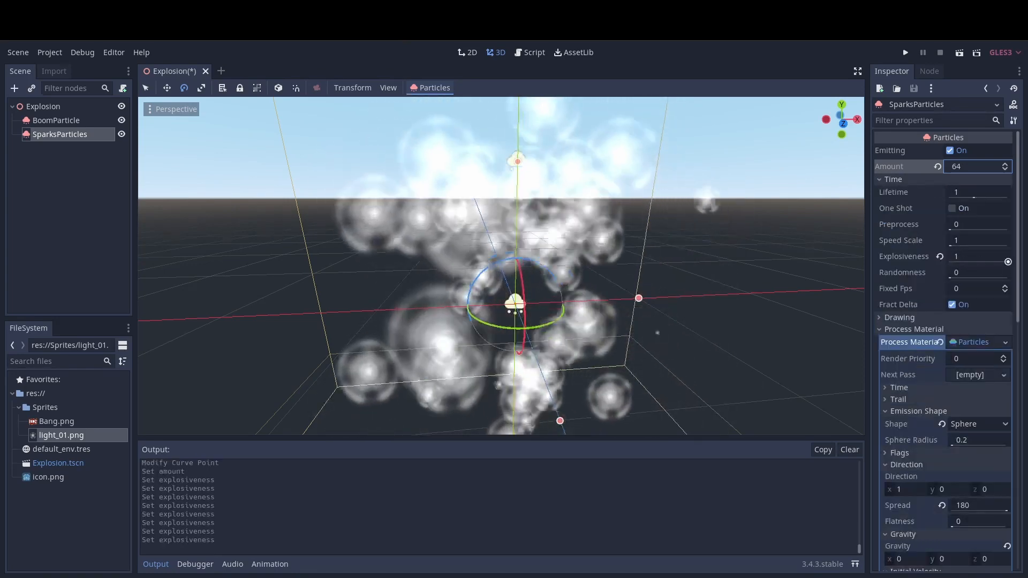
mouse_move(732, 304)
right_down()
mouse_move(724, 321)
mouse_move(733, 300)
right_up()
key(s)
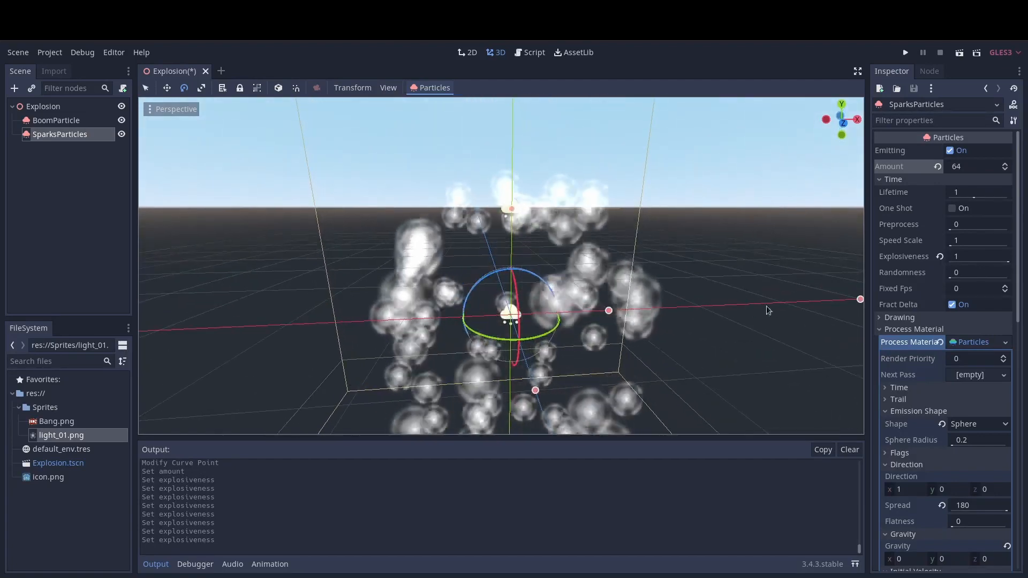
Assign a new GradientTexture as the sparks' color ramp and give it a new Gradient
scroll(931, 344, down, 8)
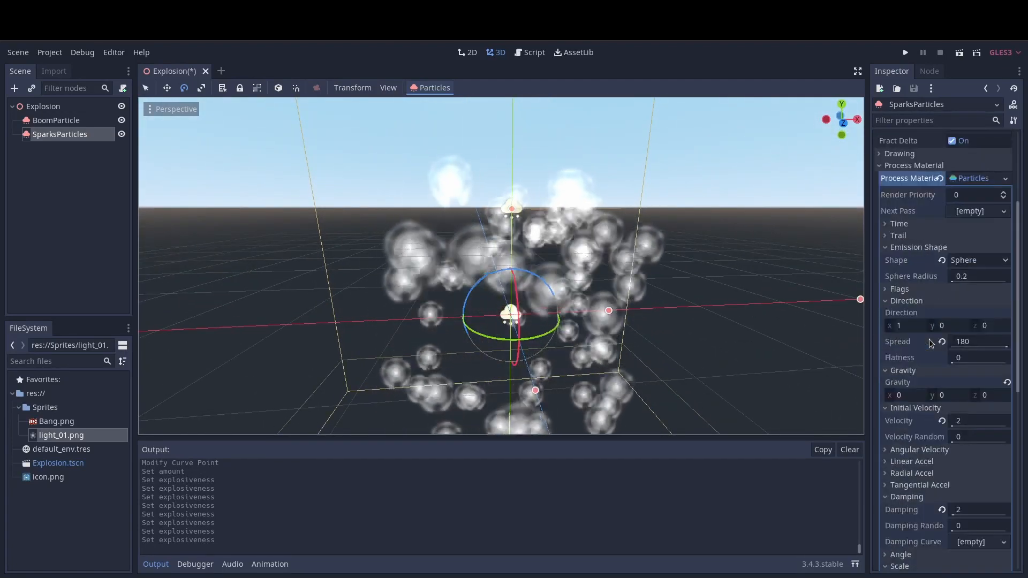
click(902, 406)
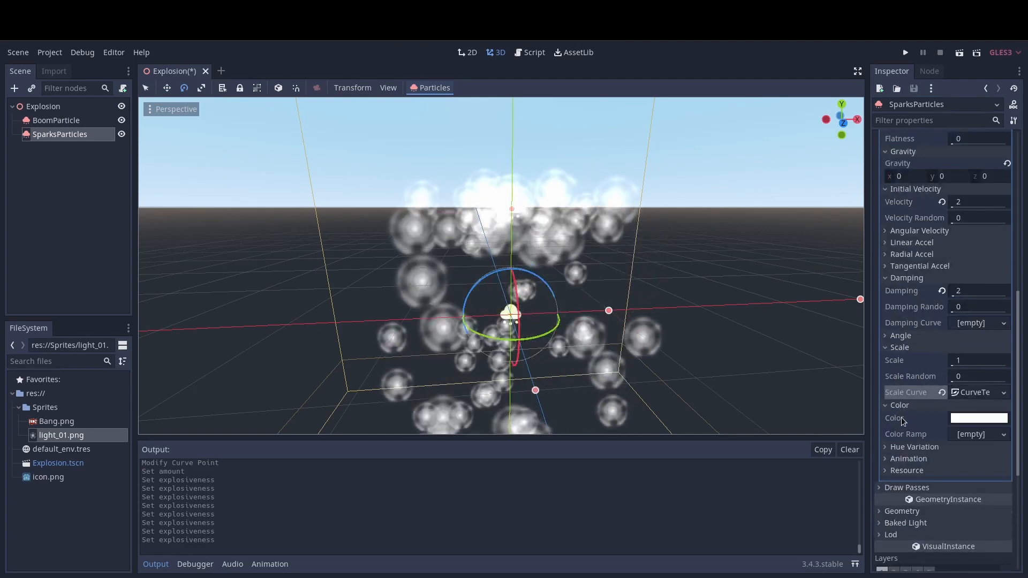
scroll(934, 310, up, 8)
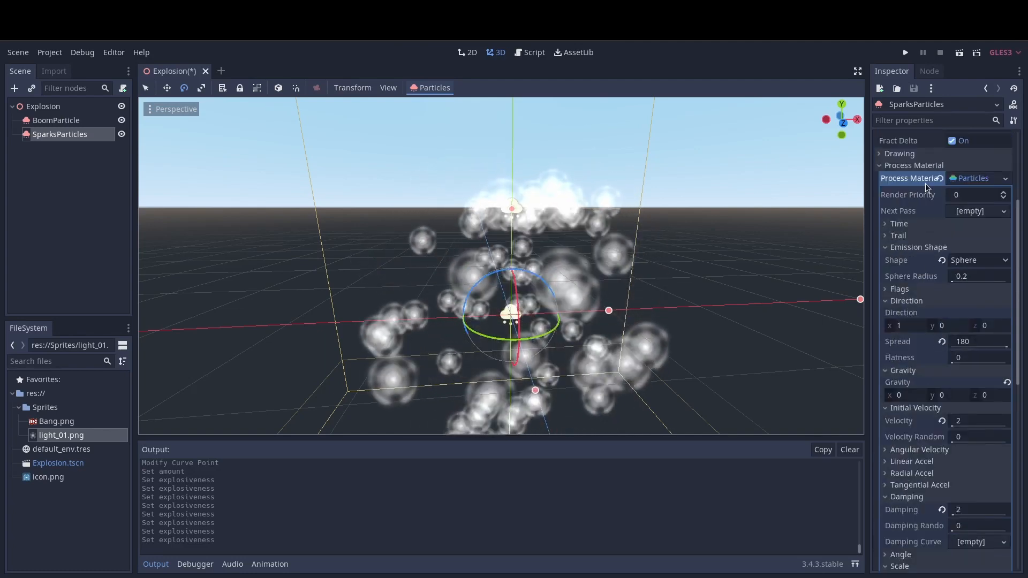
scroll(920, 368, down, 8)
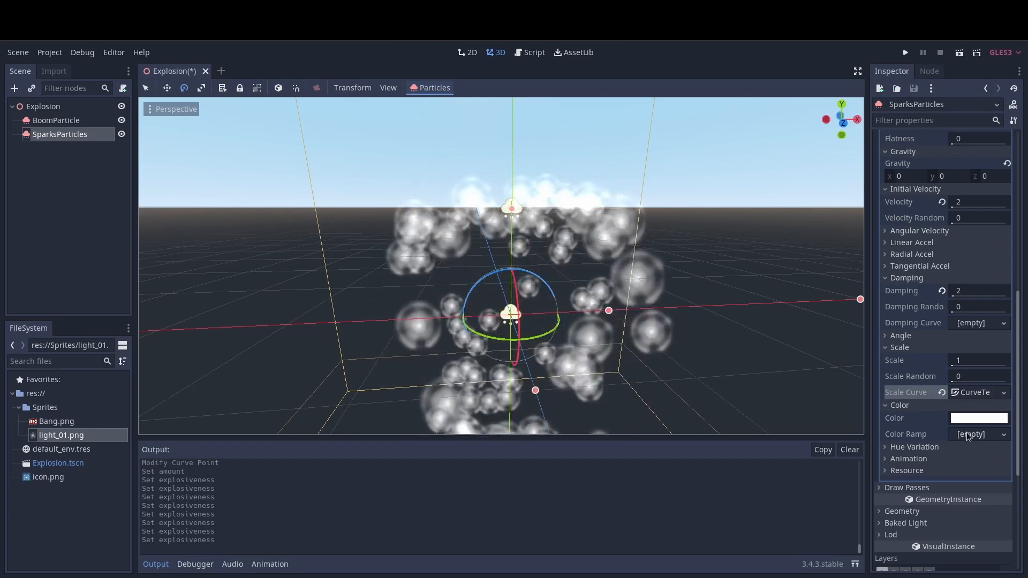
click(970, 434)
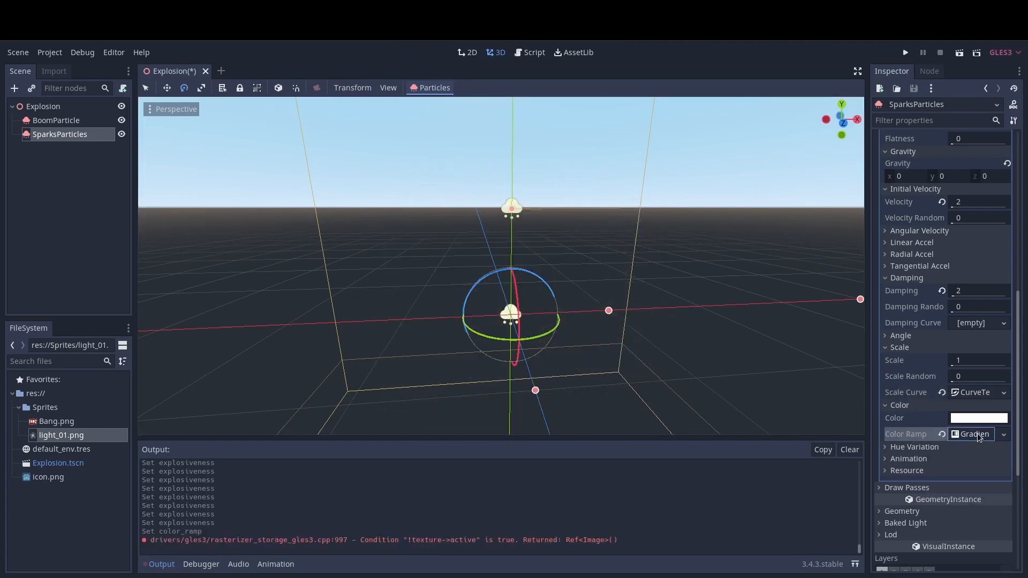
click(978, 433)
scroll(971, 390, down, 6)
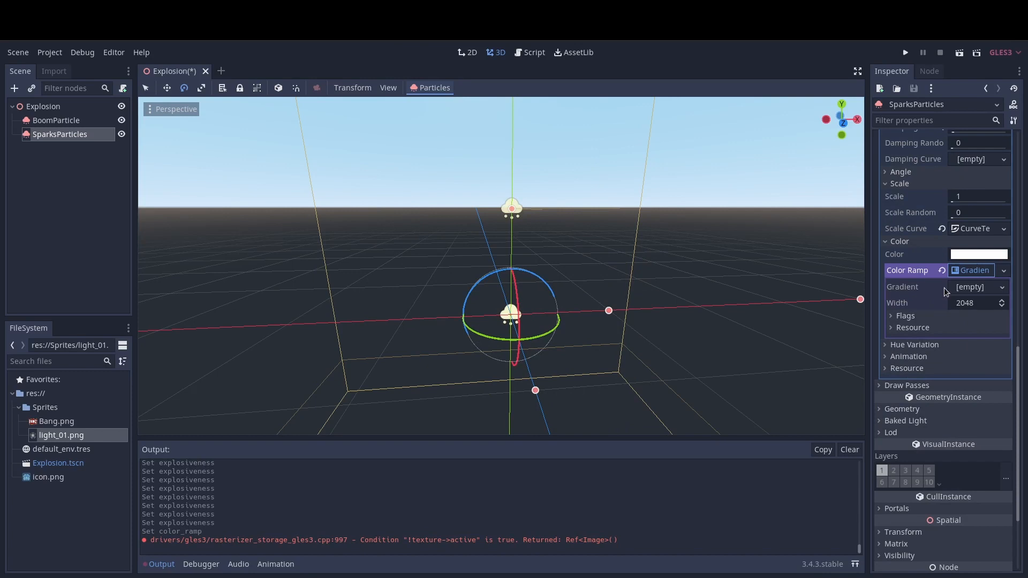
click(984, 289)
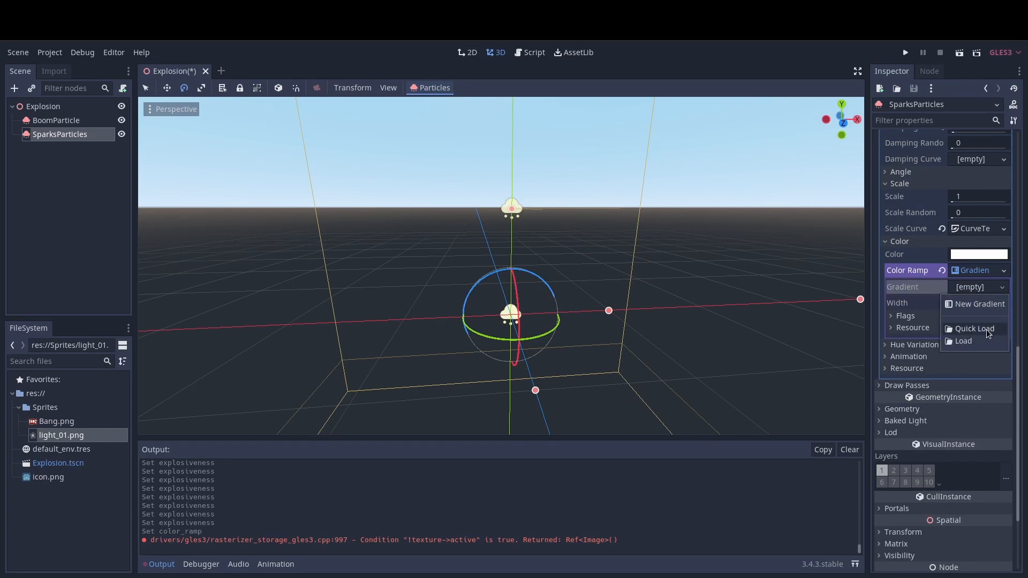
click(980, 304)
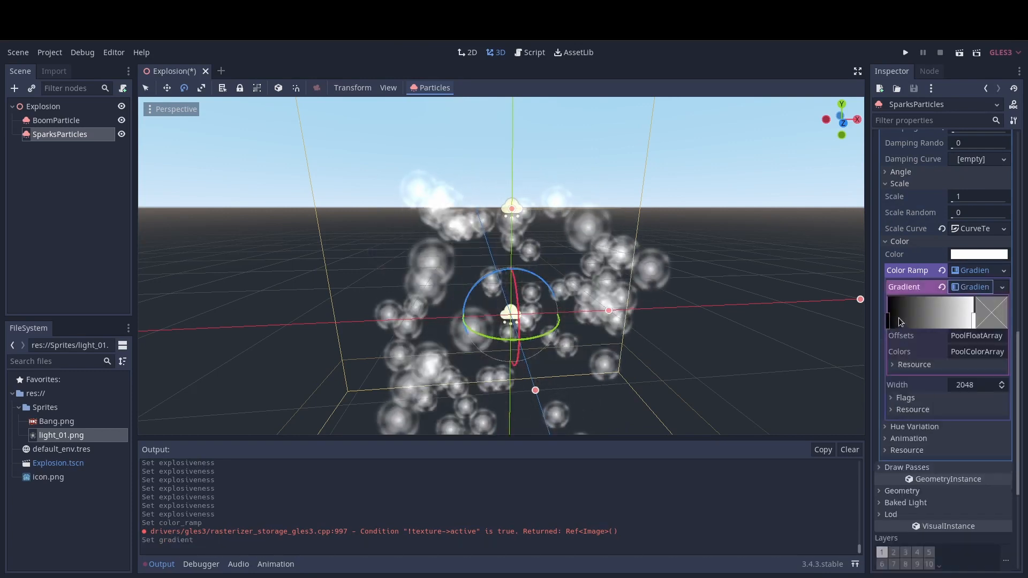
Color the gradient's start point dark red (460808)
double_click(891, 322)
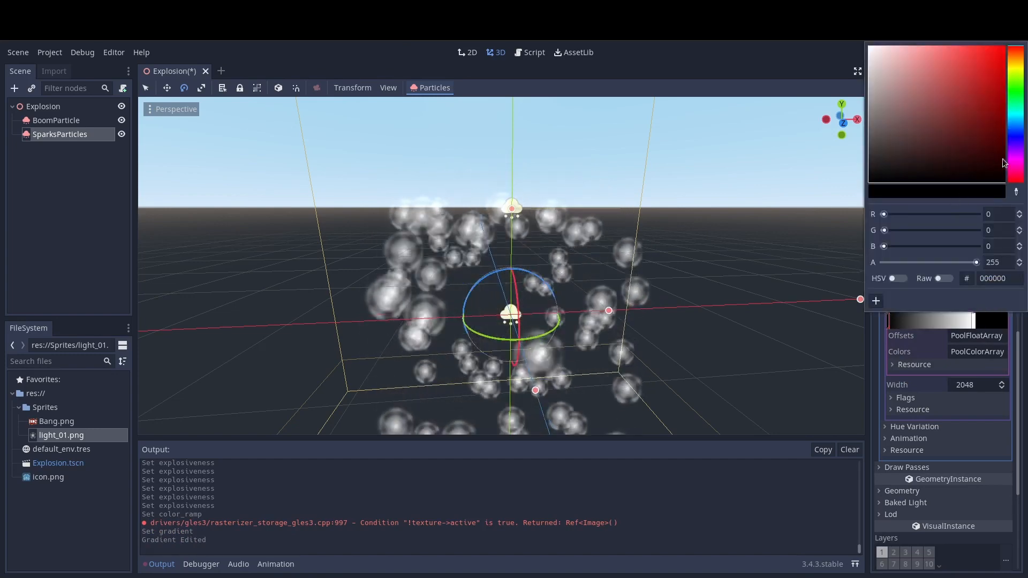
drag(990, 127, 991, 149)
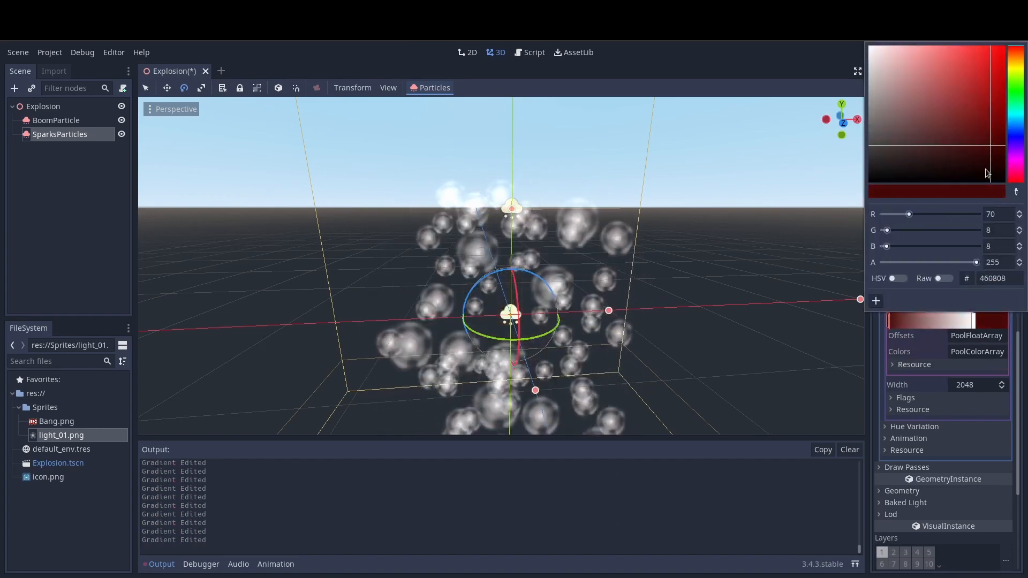
click(830, 472)
Add a gradient point at about 0.2 and color it red (a12020)
click(907, 322)
click(984, 316)
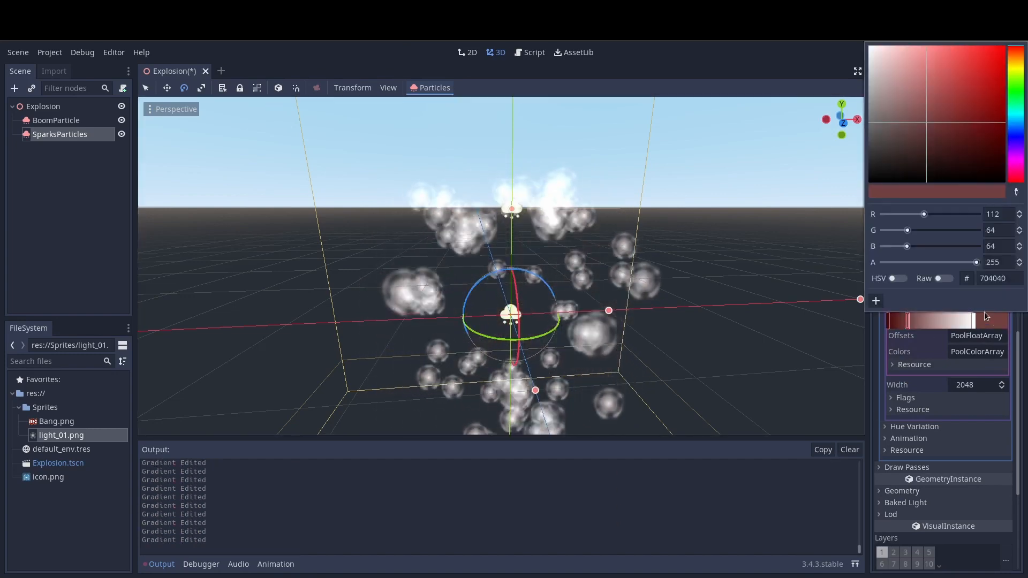
mouse_move(974, 115)
mouse_down()
mouse_move(979, 92)
mouse_move(970, 80)
mouse_move(977, 105)
mouse_move(978, 96)
mouse_up()
click(824, 427)
Add another gradient point at about 0.65 and color it muted orange (a47c43)
click(943, 322)
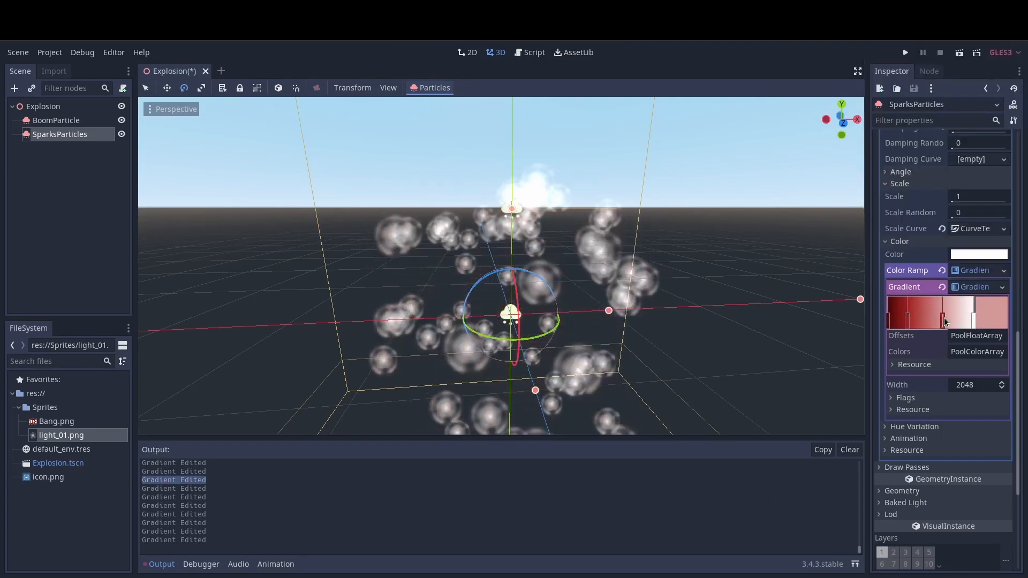
double_click(991, 319)
click(1015, 66)
drag(982, 62, 950, 94)
click(1017, 59)
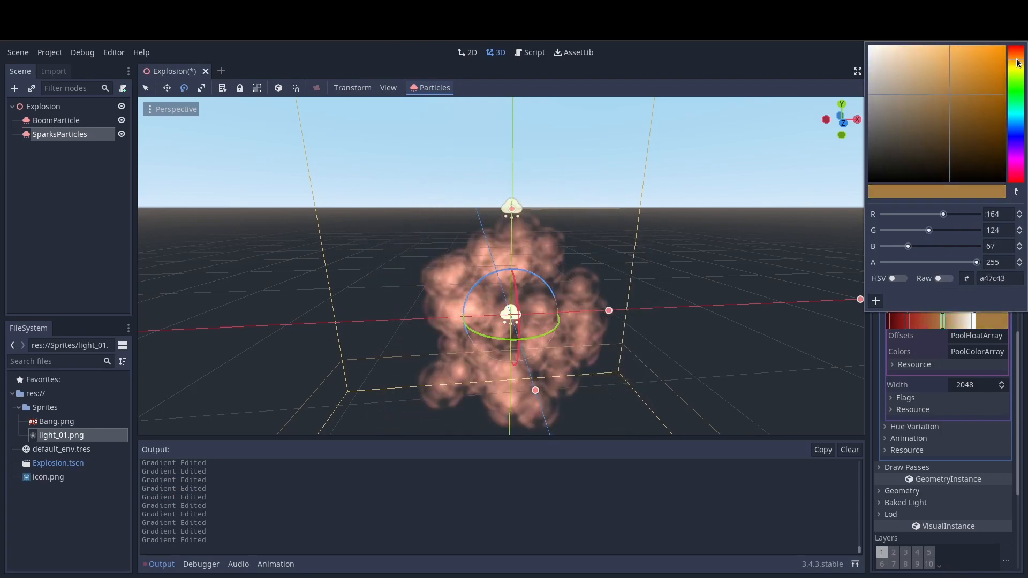
click(794, 505)
Make the gradient's white end point fully transparent and shift the red point to about 0.35
double_click(991, 320)
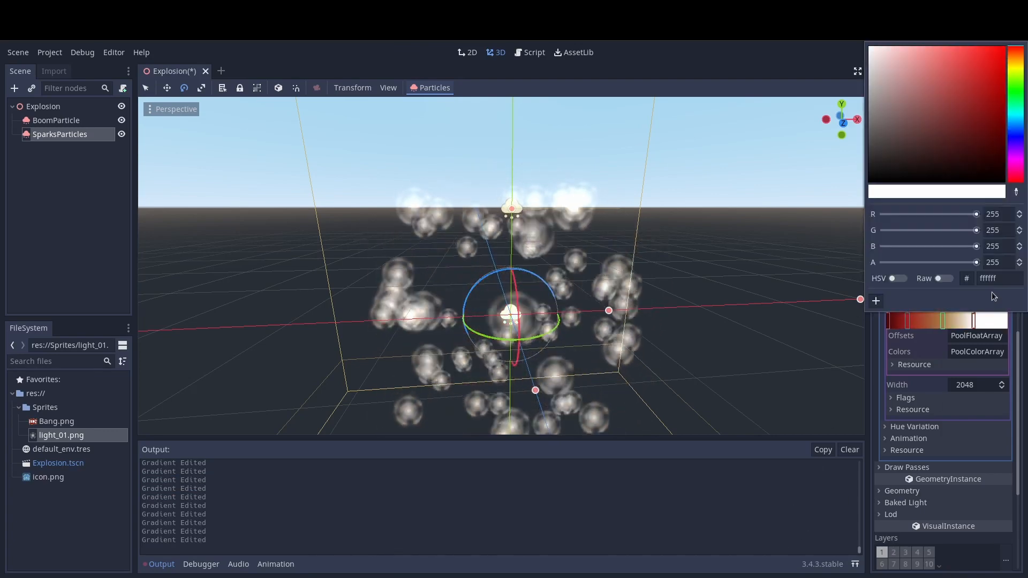
drag(977, 262, 840, 258)
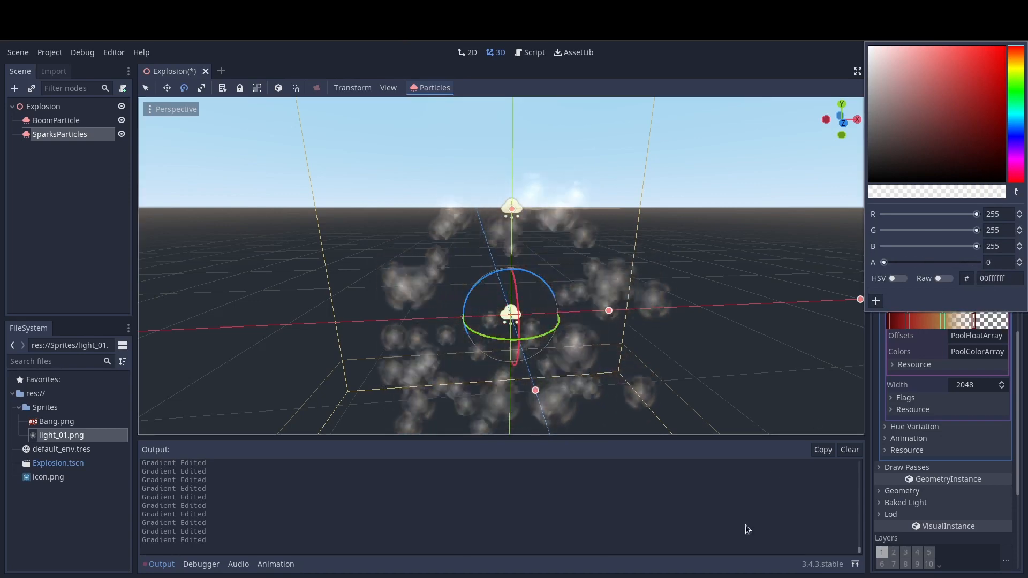
click(856, 411)
drag(906, 330, 915, 326)
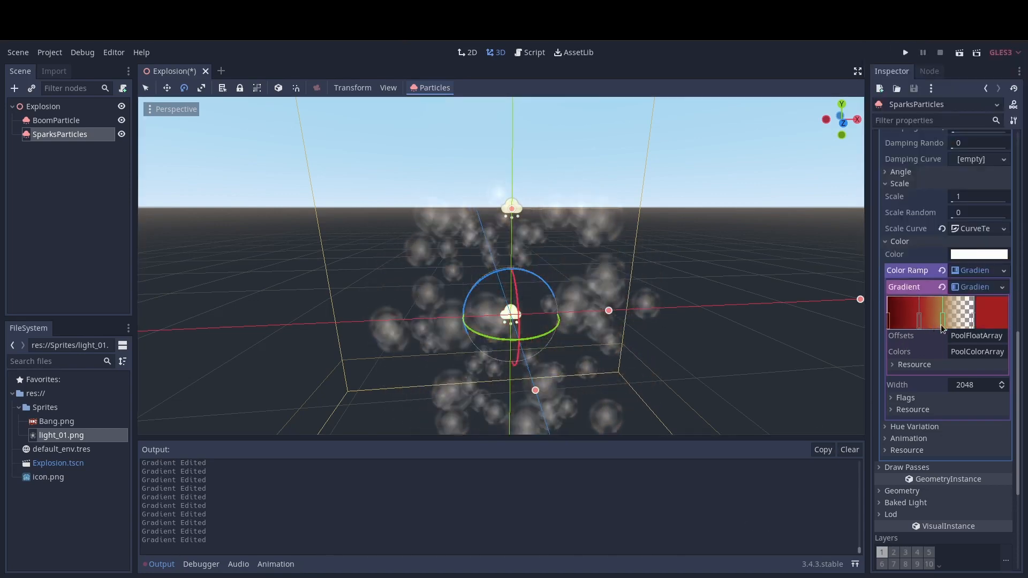
Recolor the muted orange gradient point to a brighter golden orange (ba903f)
double_click(989, 321)
click(972, 63)
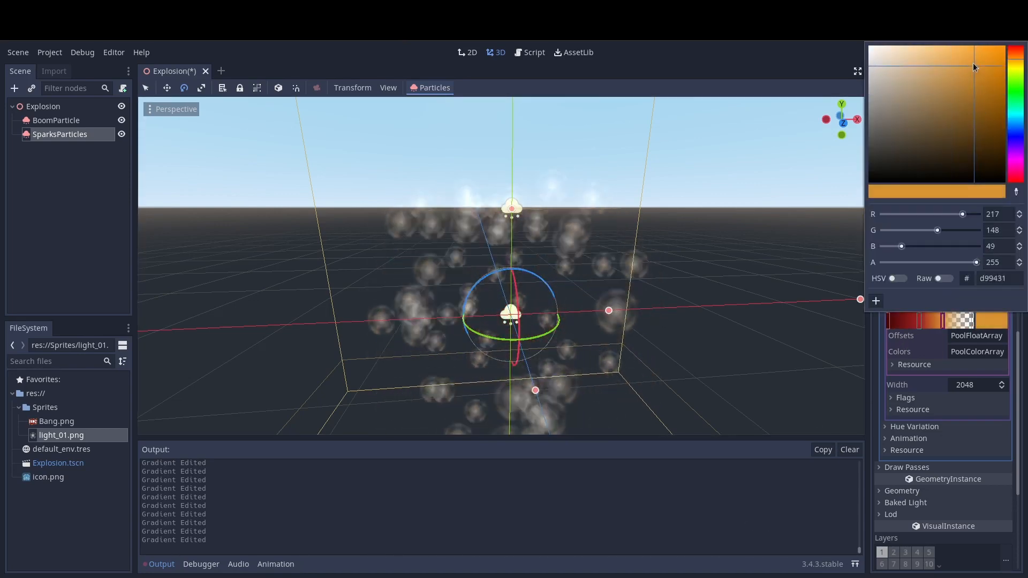
click(1016, 69)
drag(1016, 69, 1016, 73)
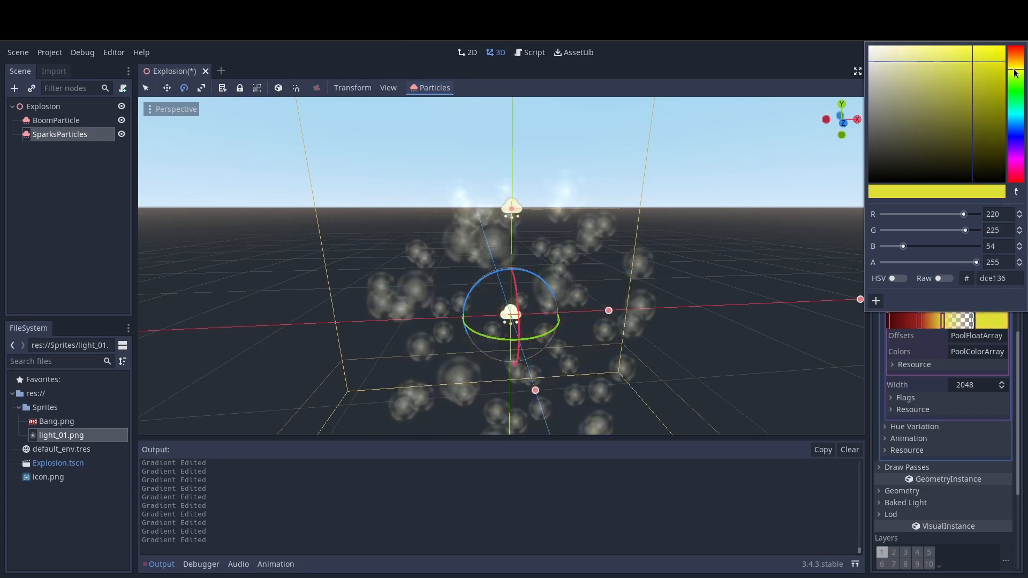
click(959, 83)
click(1012, 62)
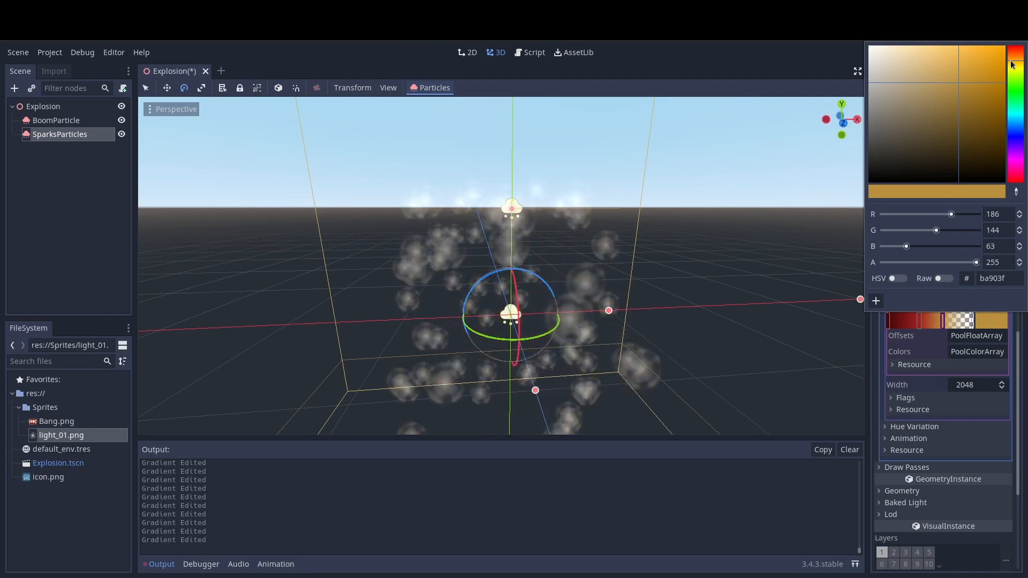
drag(782, 476, 777, 488)
Add a dark red gradient point at about 0.2 and set the start point's alpha to 0
drag(894, 325, 902, 322)
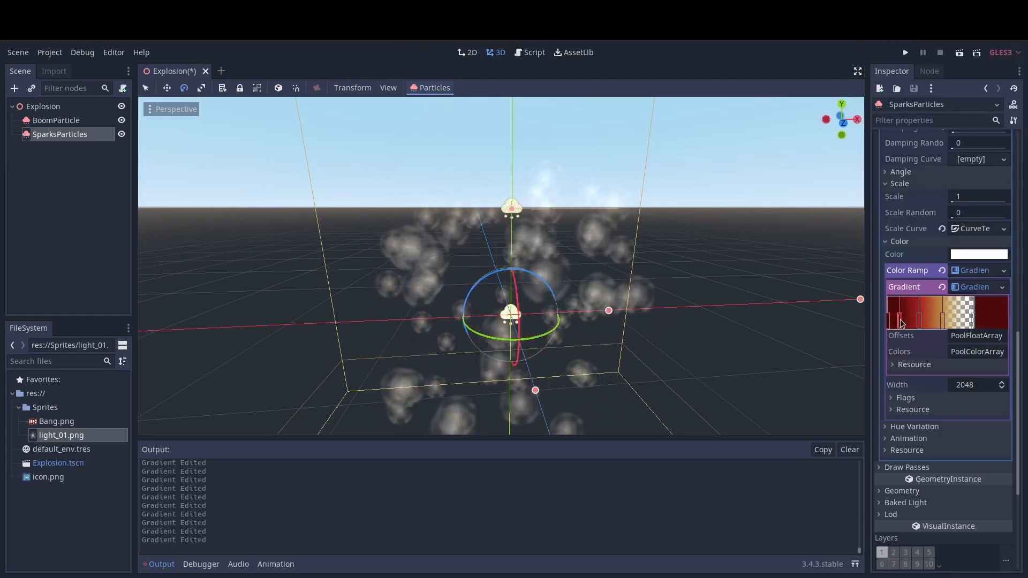
click(1006, 327)
drag(976, 262, 841, 267)
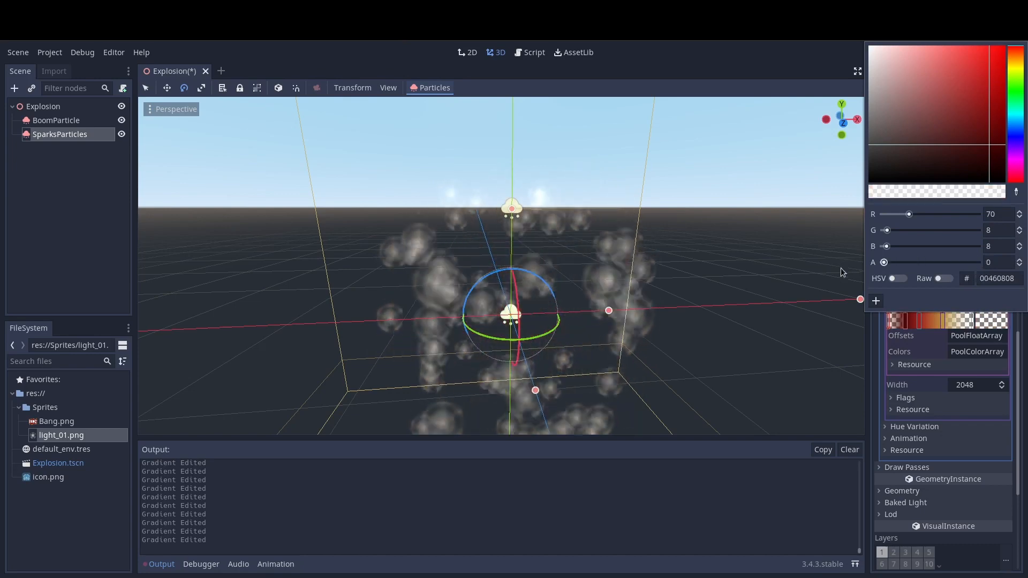
click(700, 518)
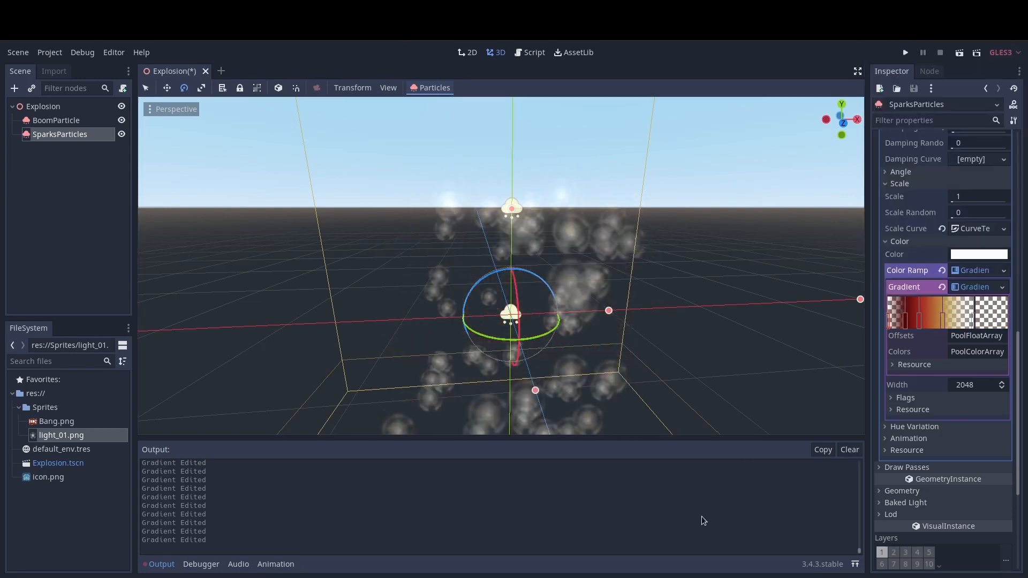
Recolor the gradient's red point to a more saturated red (aa0b0b)
click(919, 323)
click(980, 317)
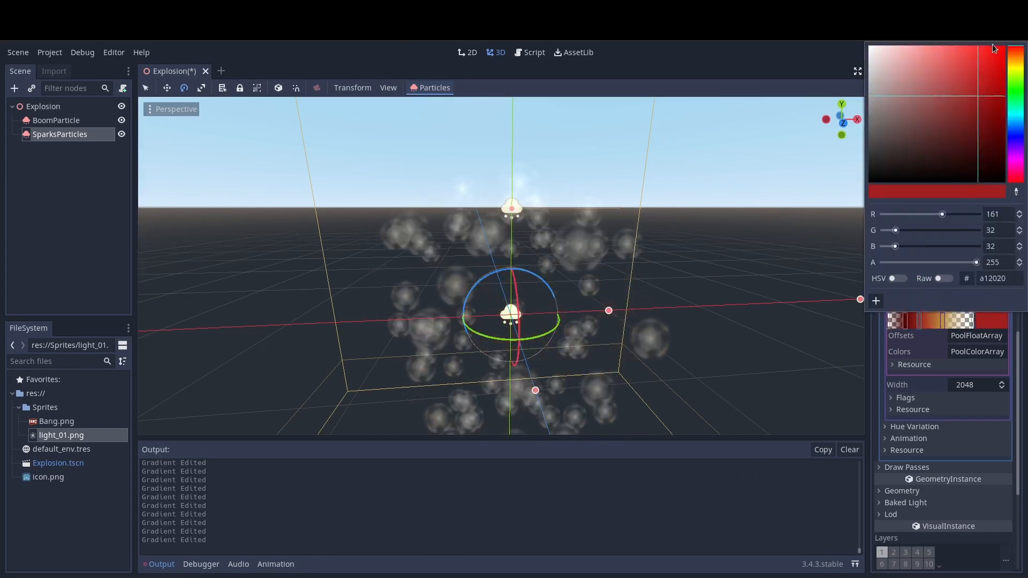
drag(996, 87, 995, 91)
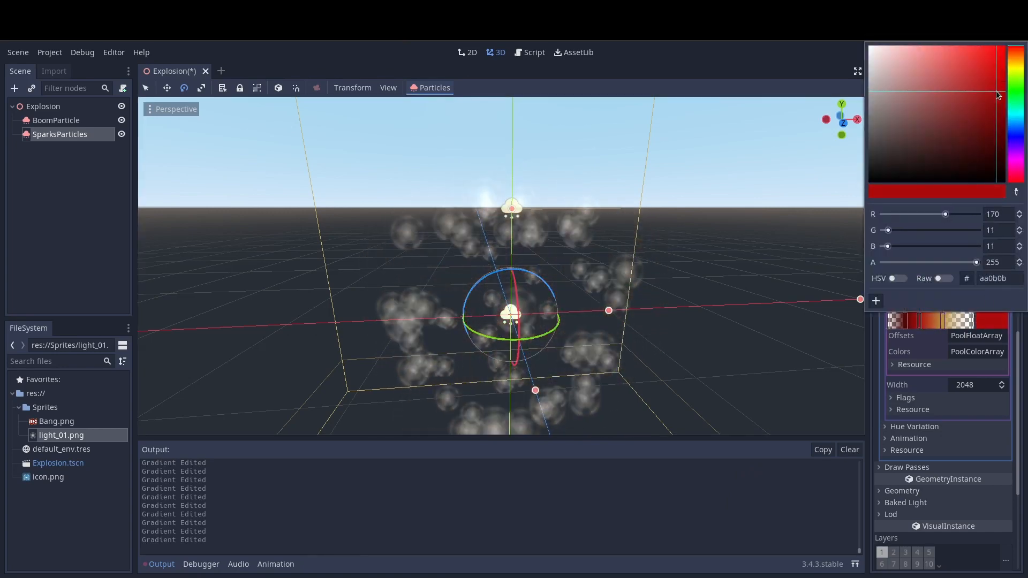
Recolor the golden orange gradient point to yellow (b6ba3f) and move it to about 0.8
click(943, 324)
click(990, 321)
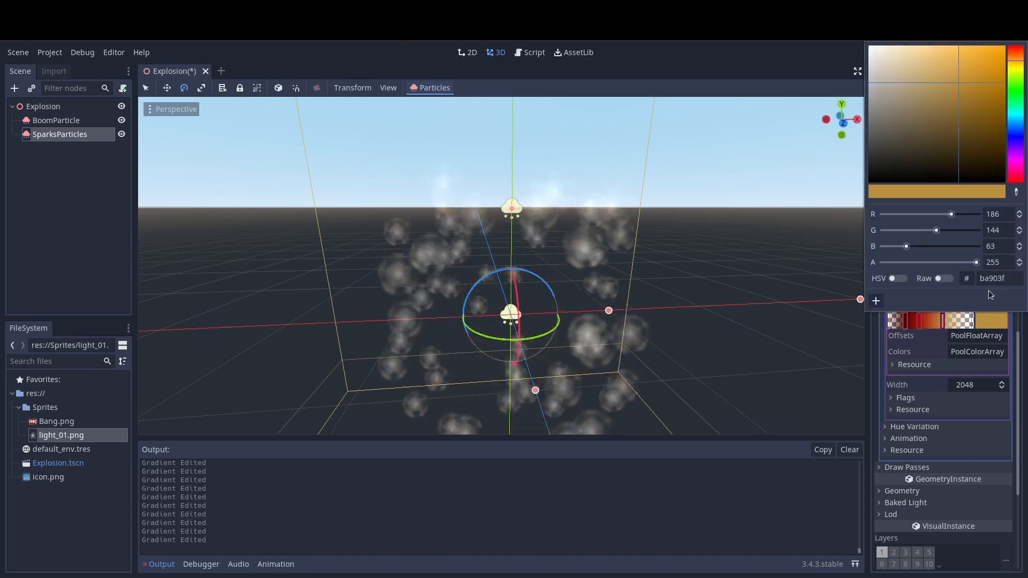
click(1014, 68)
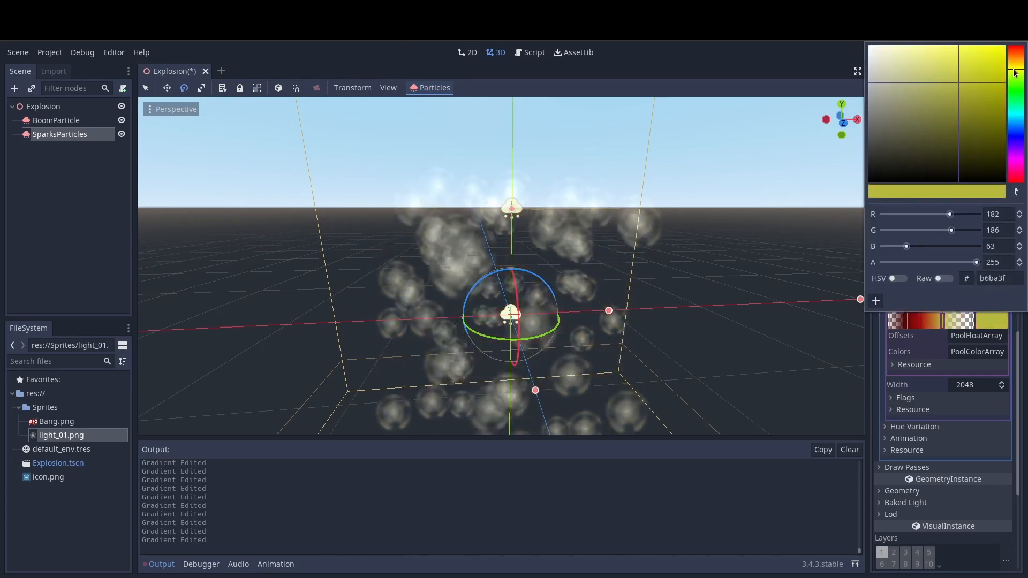
drag(944, 323, 955, 321)
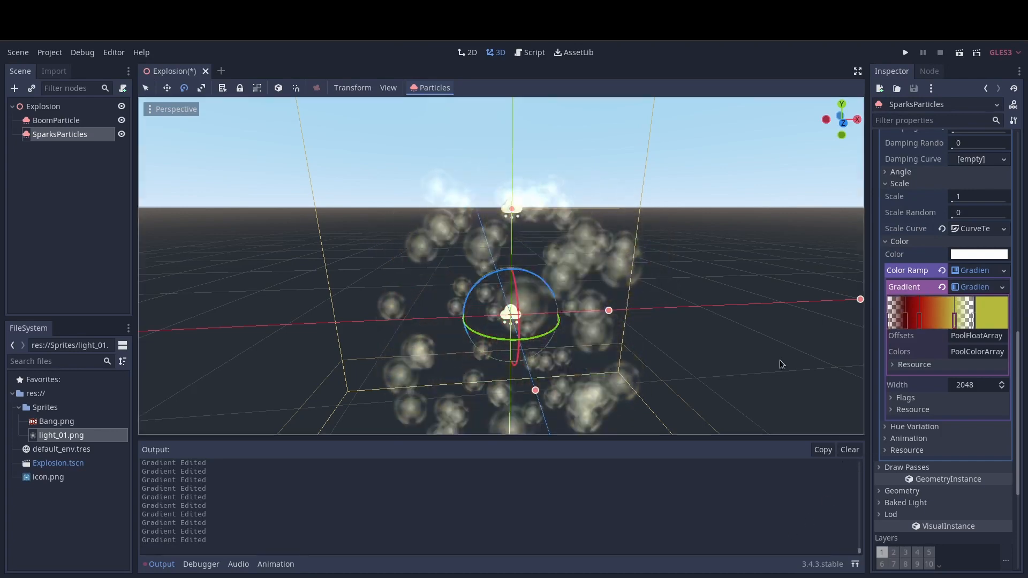
right_drag(779, 360, 782, 371)
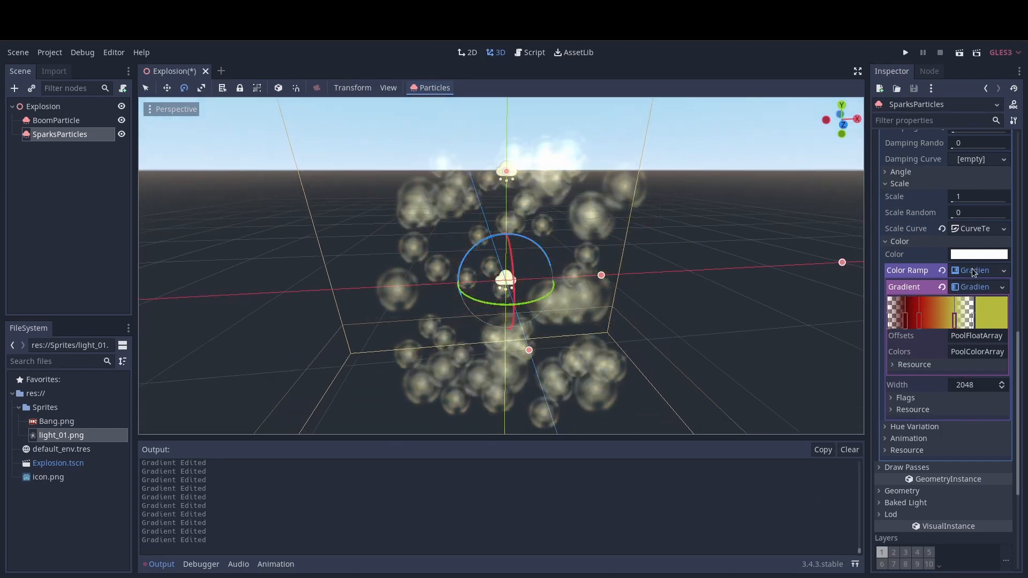
scroll(938, 278, up, 5)
scroll(938, 279, up, 8)
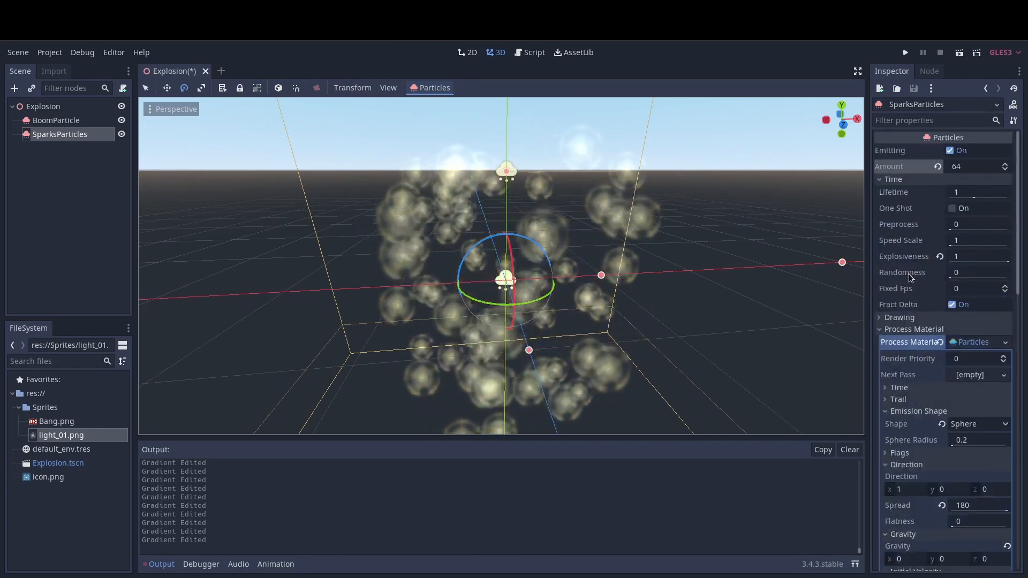
Set the sparks' randomness to 0.25, enable One Shot and turn off emitting
click(944, 275)
text(0.25)
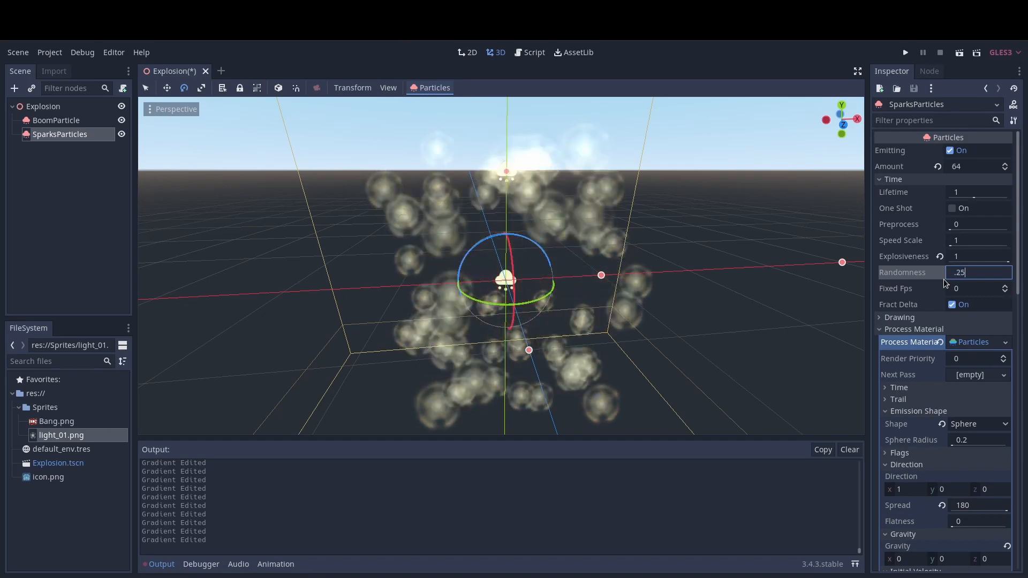
key(Return)
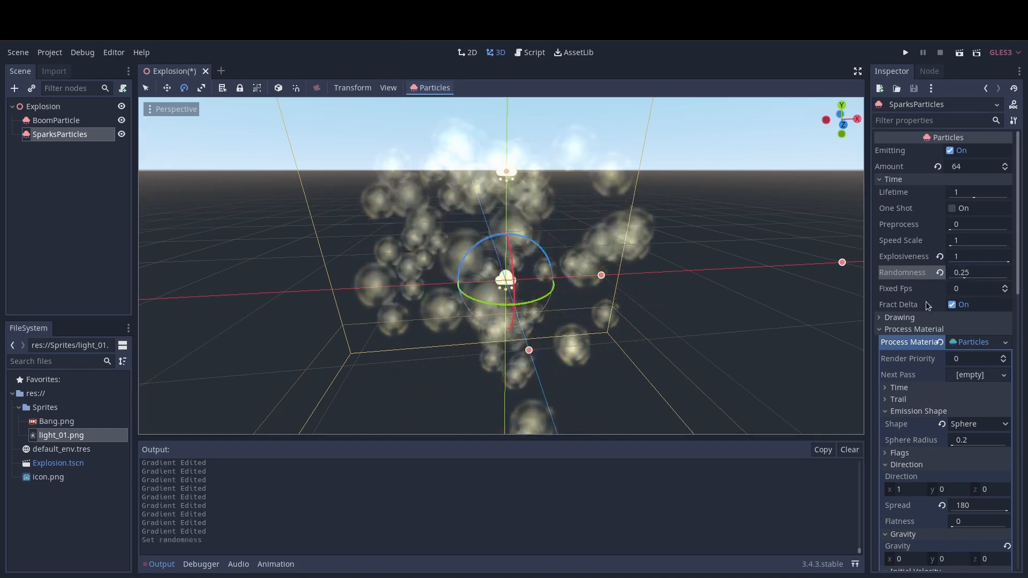
click(961, 212)
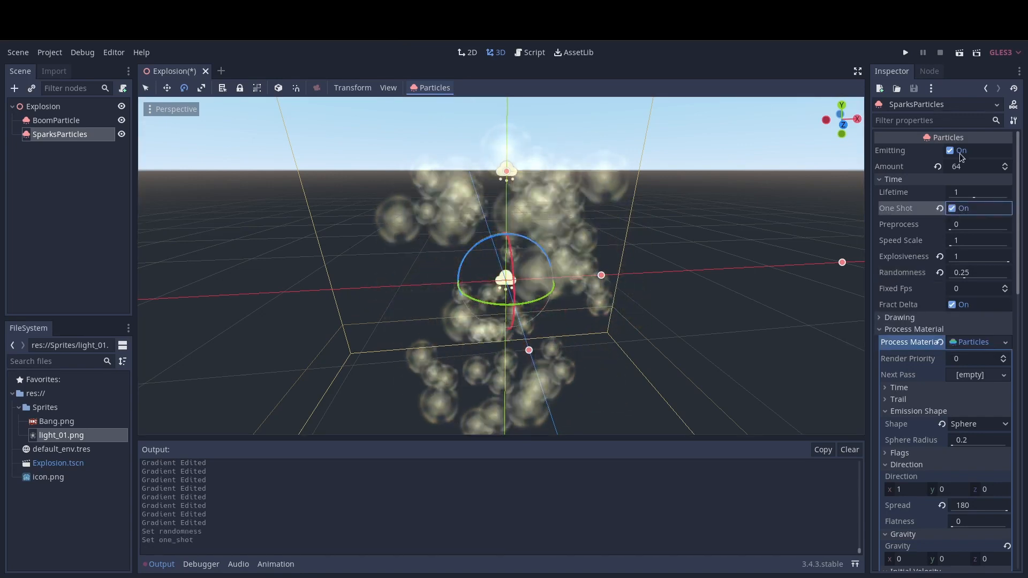
click(951, 151)
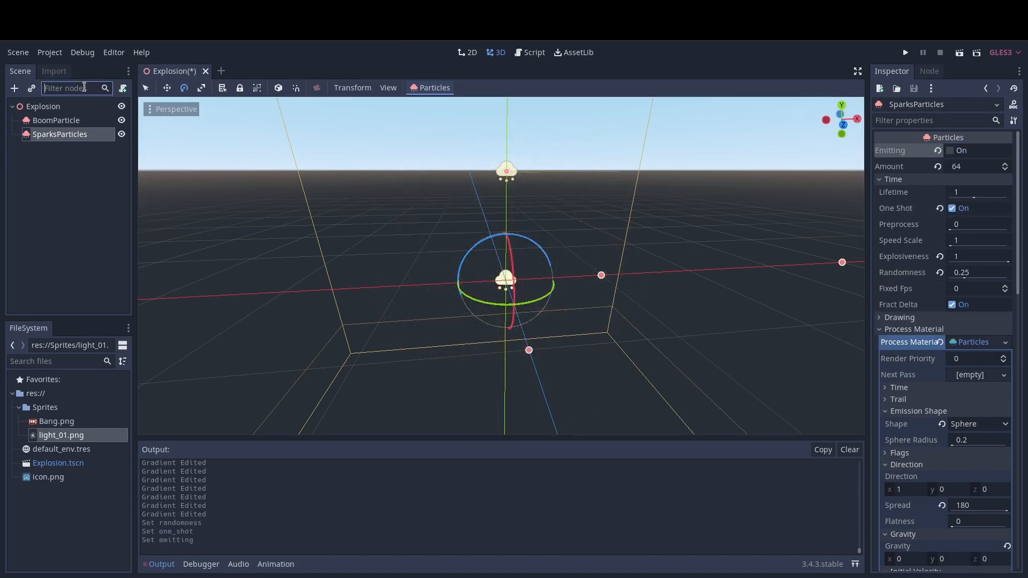
Add a Camera node as a child of the Explosion root
click(67, 105)
click(12, 89)
text(camera)
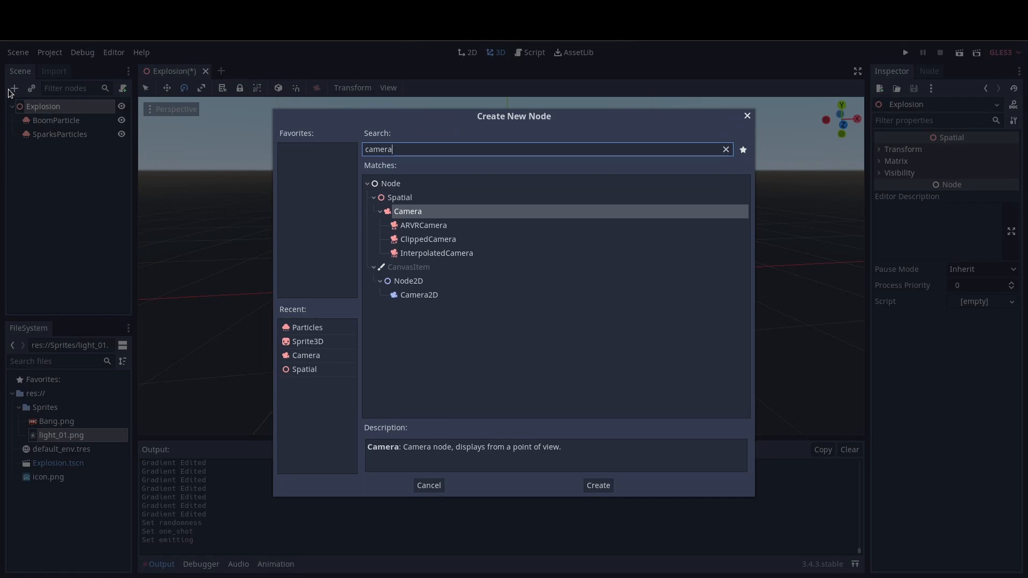
key(Return)
Move the Camera about 4.1 units along the positive Z axis and make it the current camera
middle_drag(503, 273, 610, 282)
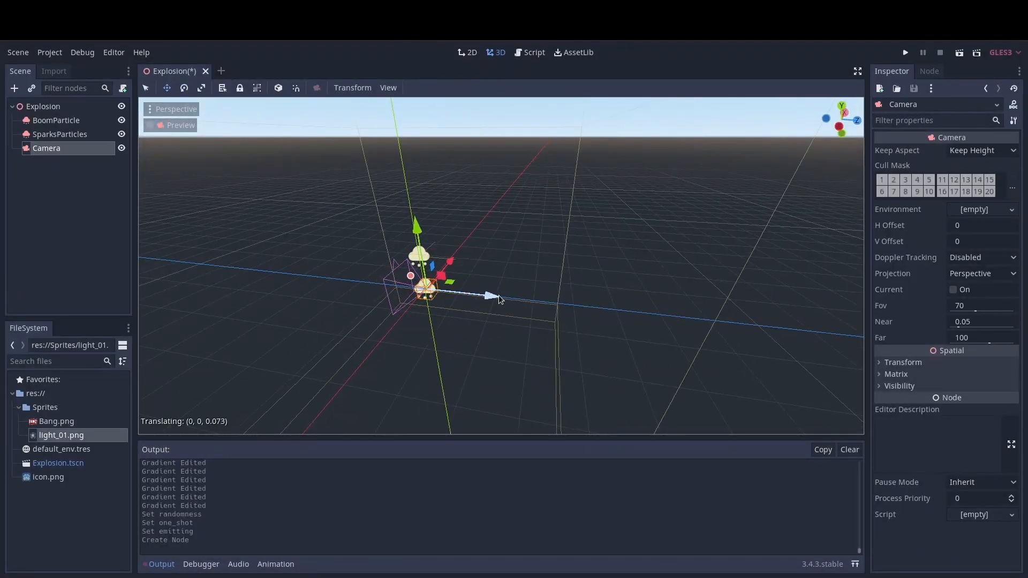
drag(500, 298, 632, 313)
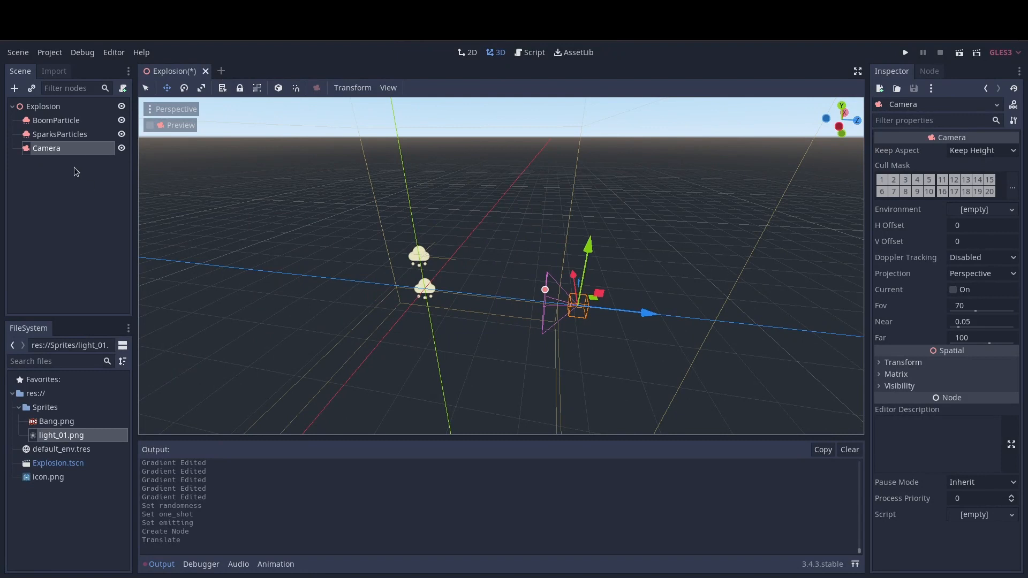
click(971, 290)
Attach a new GDScript, Explosion.gd, to the Explosion root and delete the template code below the extends line
click(76, 106)
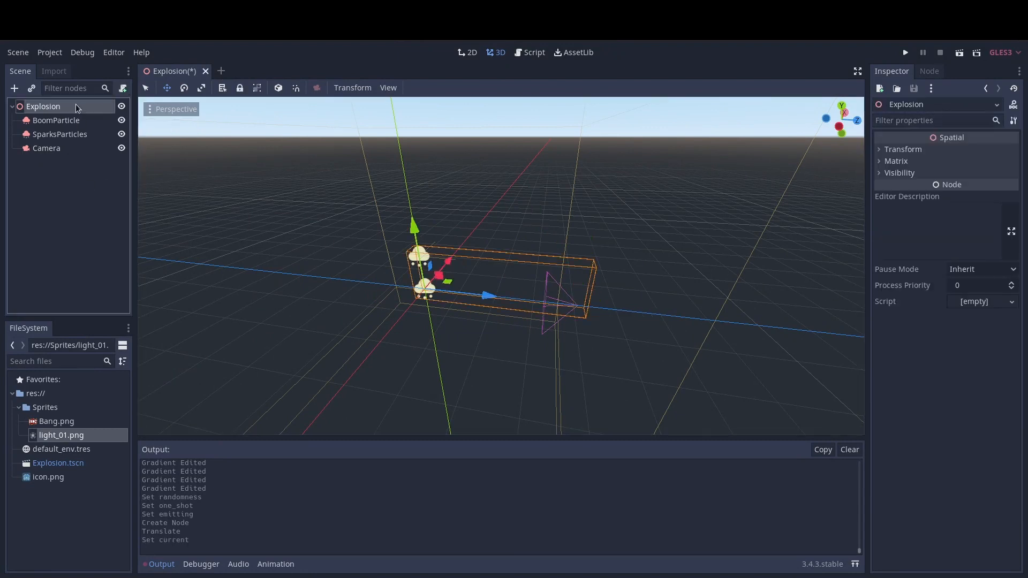
click(123, 89)
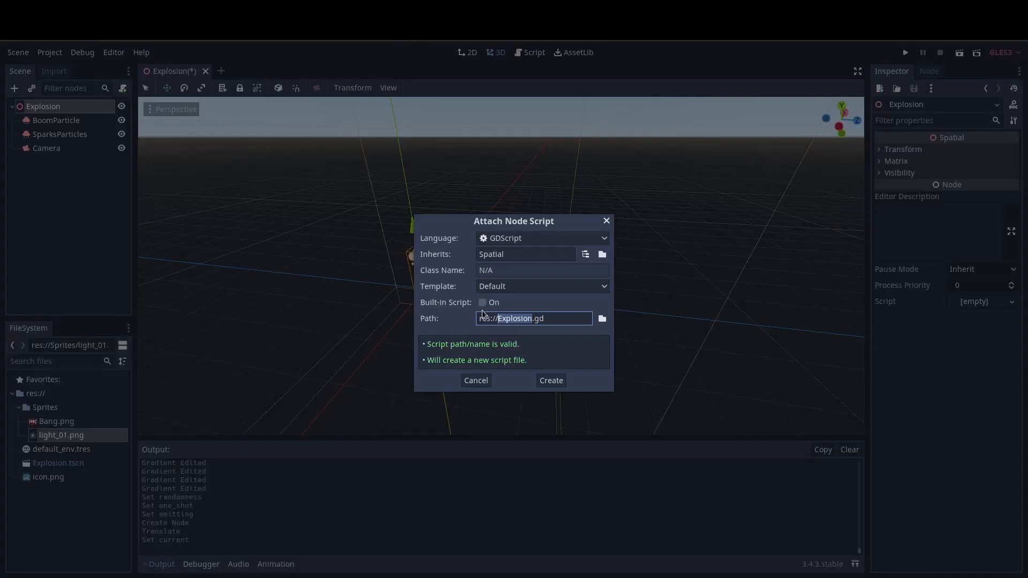
click(550, 380)
drag(533, 370, 272, 162)
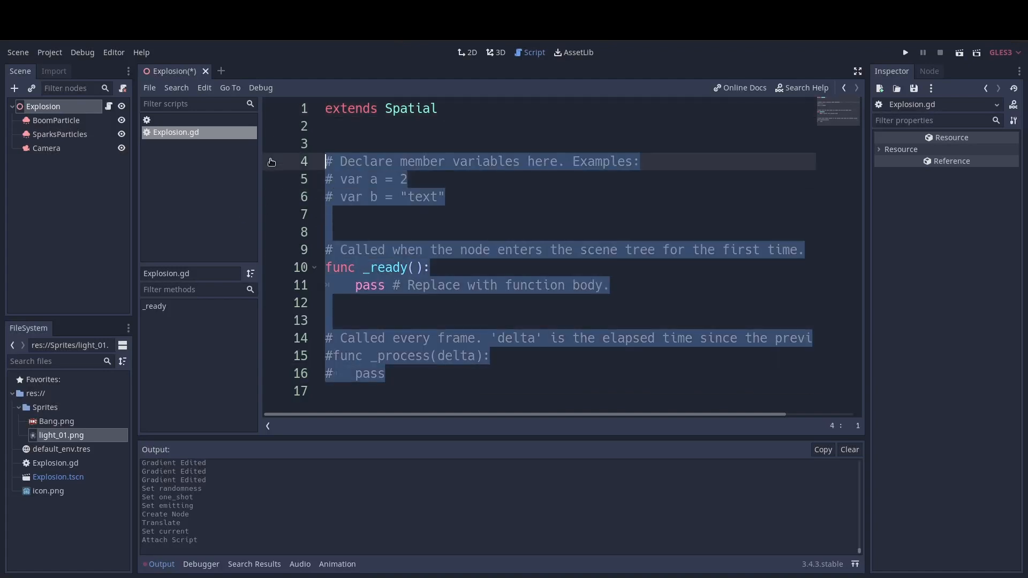
key(BackSpace)
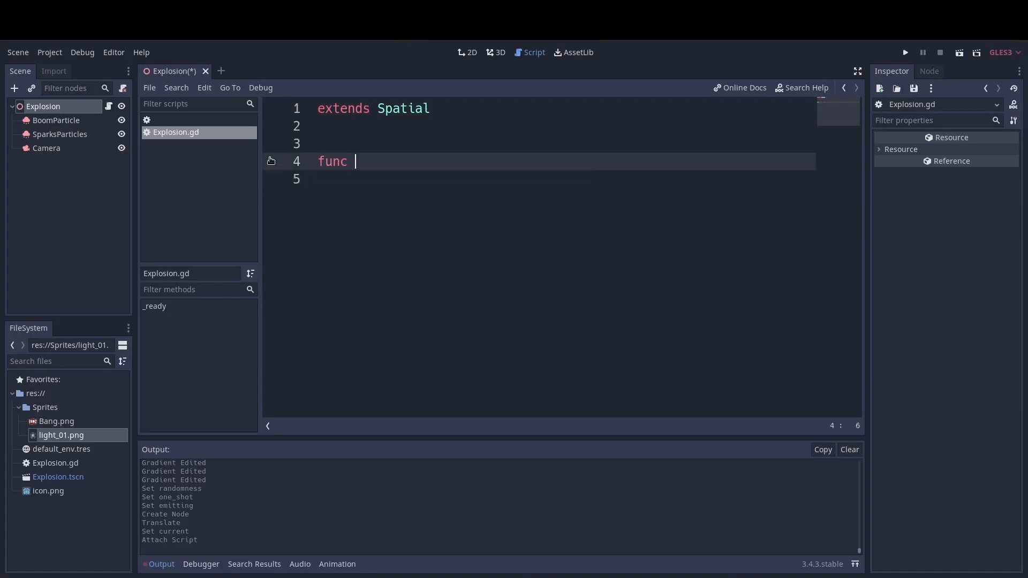
Declare the function _input(event) in Explosion.gd
text(func Ip)
key(BackSpace)
text(n)
key(Down)
key(Down)
key(Return)
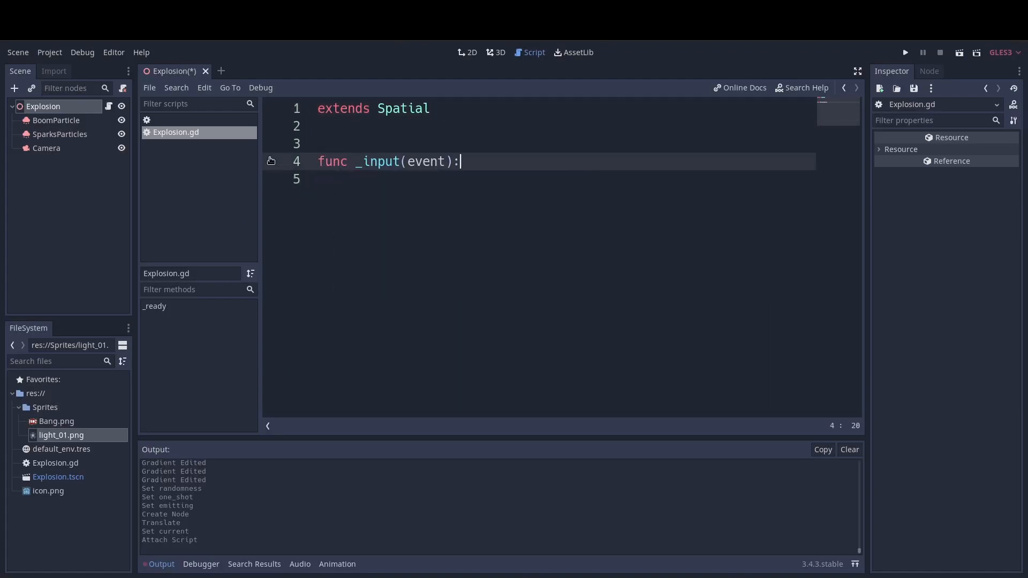
key(Return)
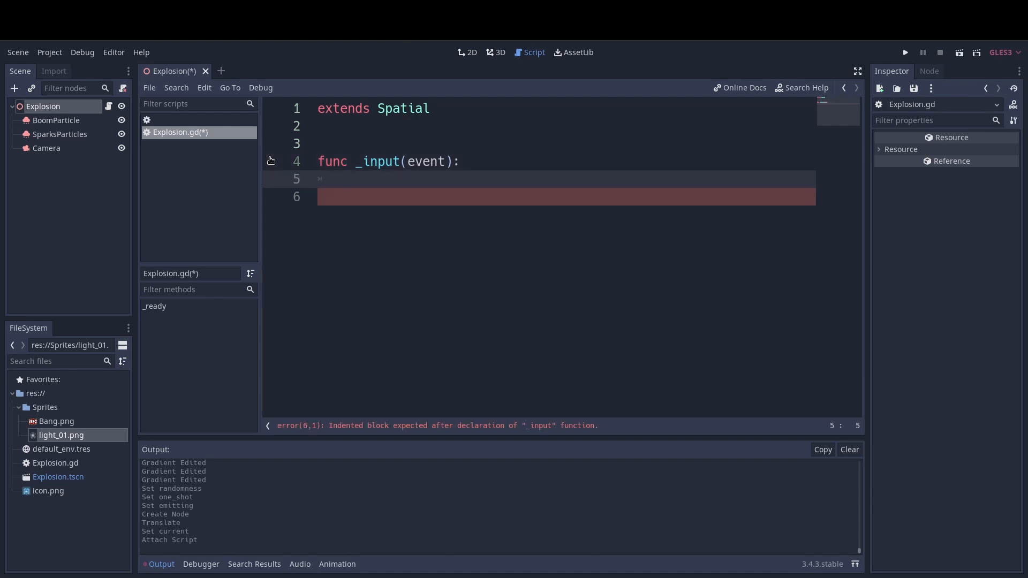
Add the condition if event.is_action_pressed("ui_accept"): inside _input
text(if event.is_acti)
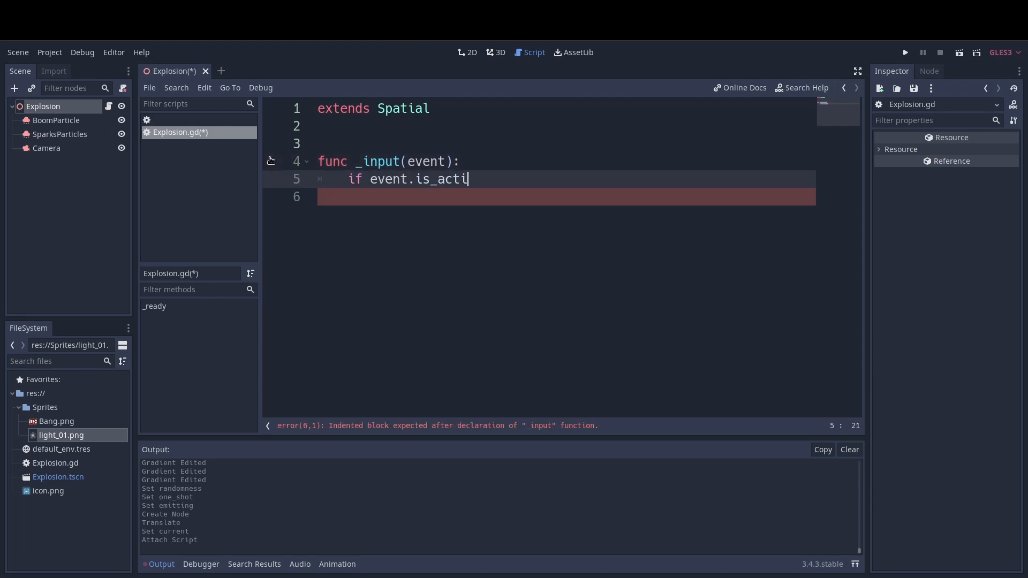
text(on)
key(Down)
key(Return)
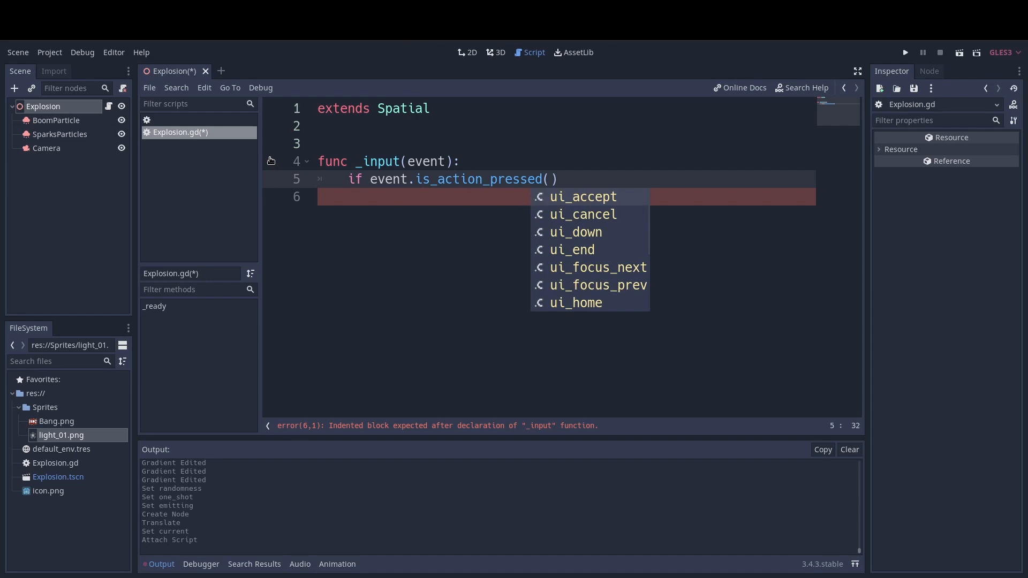
key(Return)
text(:)
key(Return)
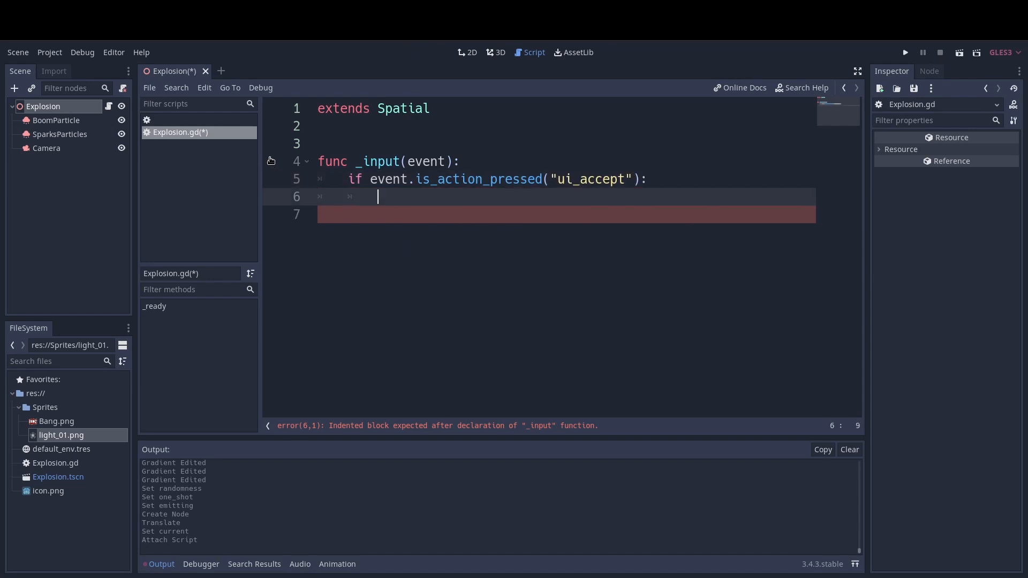
Inside the ui_accept condition, add the line $BoomParticle.emitting = true
text($)
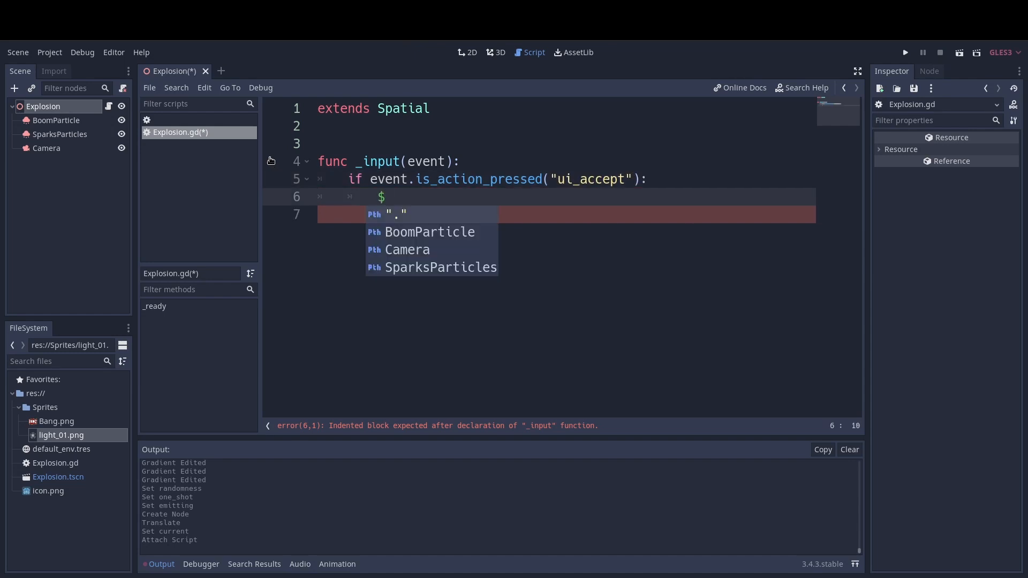
text(BoomParticle.emi)
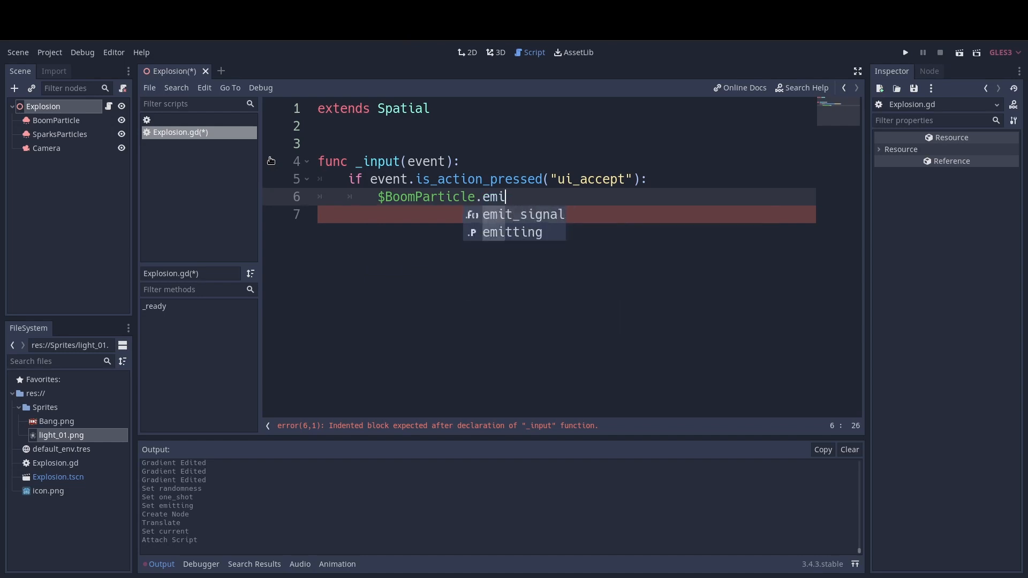
key(Down)
key(Return)
text(= true)
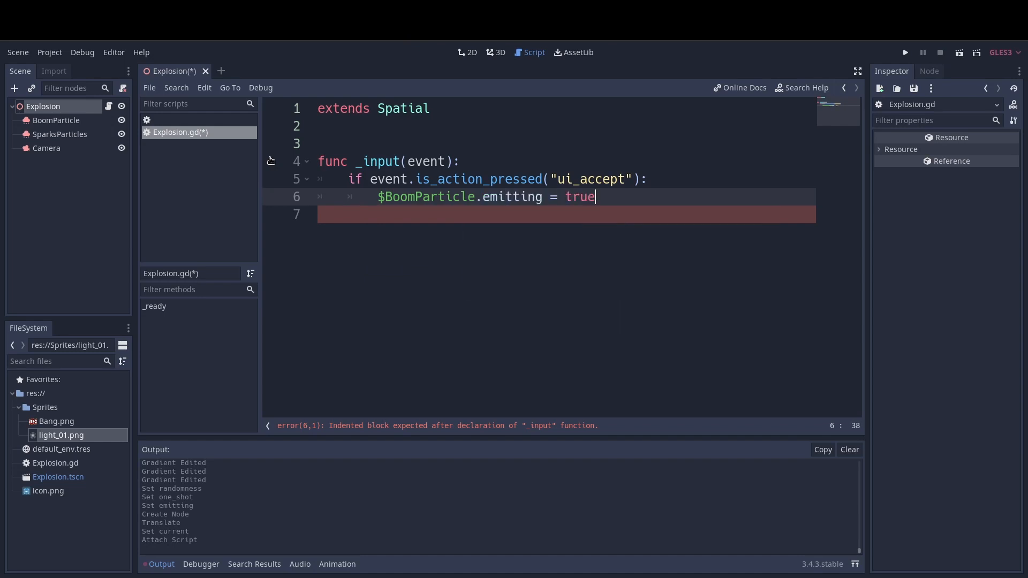
key(Return)
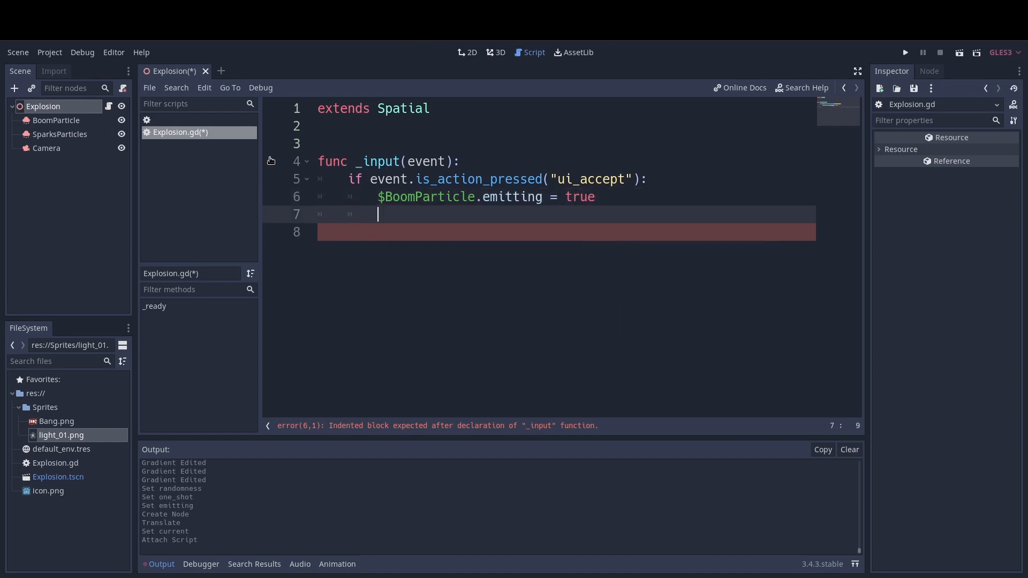
Below the BoomParticle line, add $SparksParticles.emitting = true
text($Spa)
key(Return)
text(.)
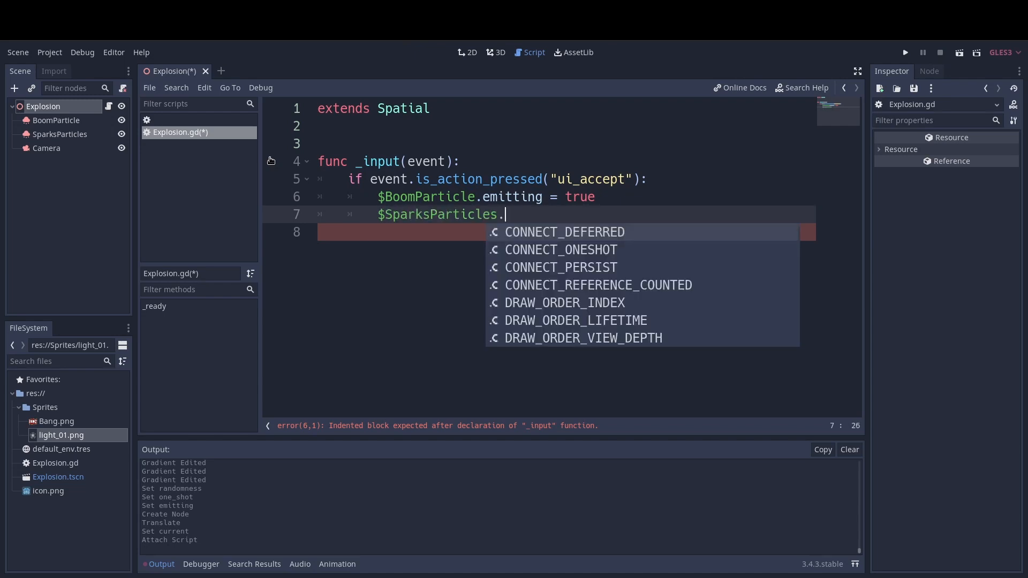
text(emitting = )
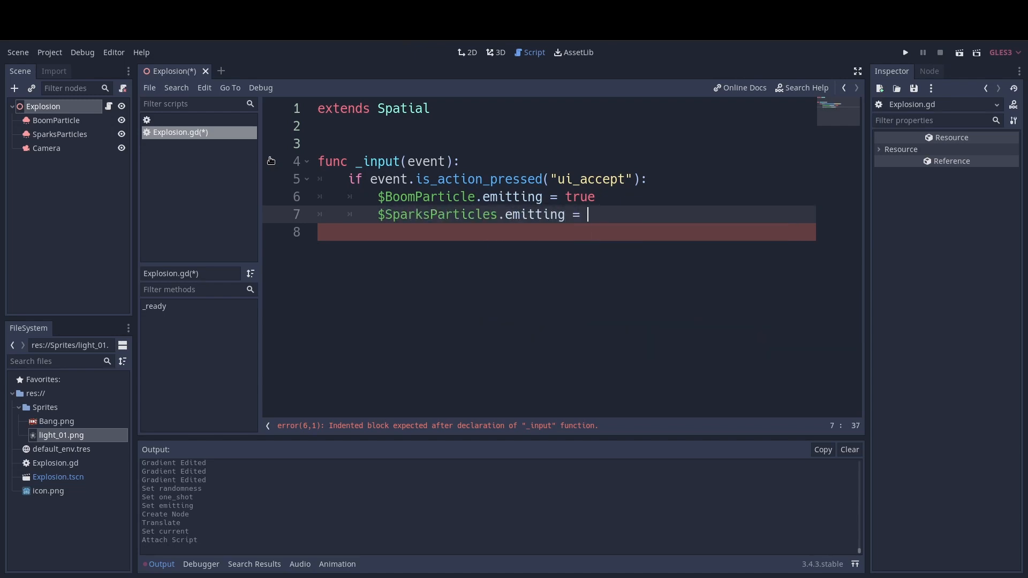
text(true)
Run the project, maximize the game window and trigger the explosion with the accept action
click(905, 52)
double_click(698, 120)
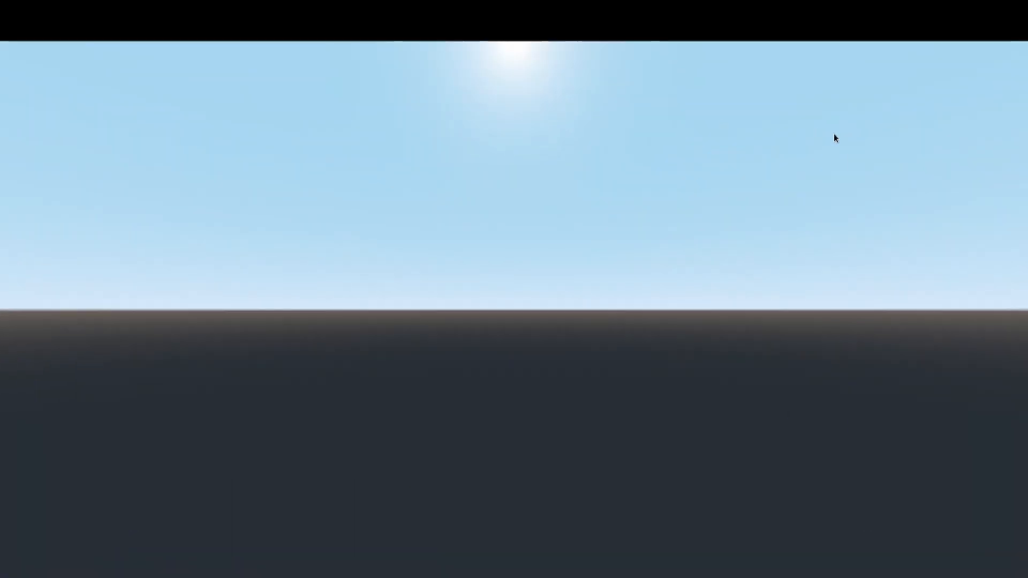
key(space)
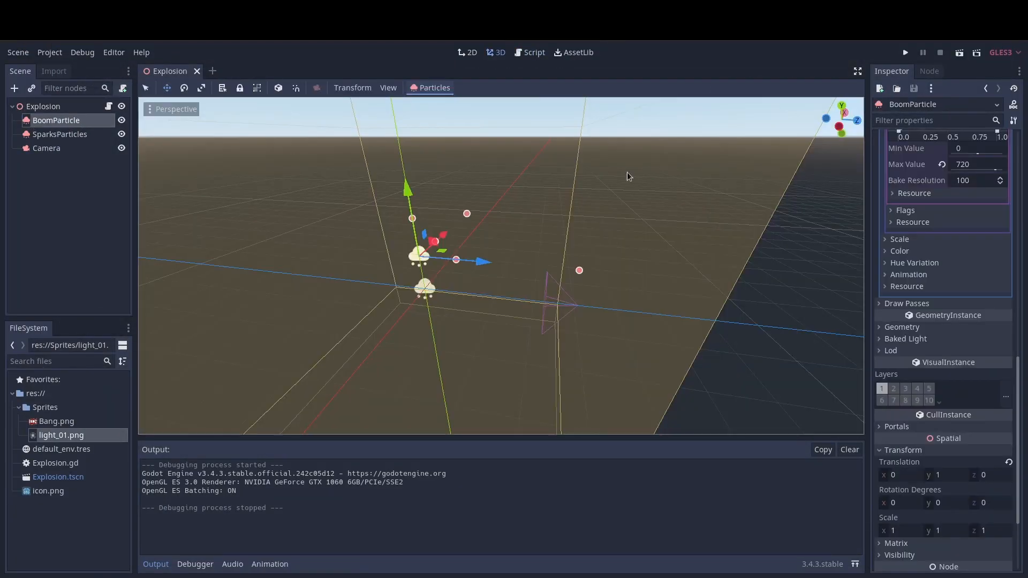
Enable One Shot on BoomParticle, then test-run the project and stop it
scroll(977, 203, up, 10)
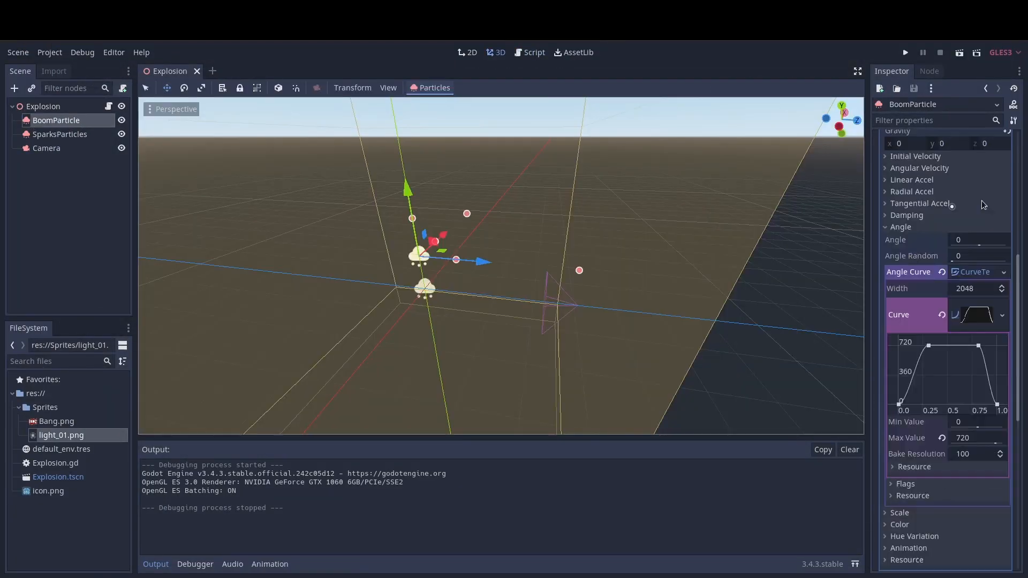
click(970, 211)
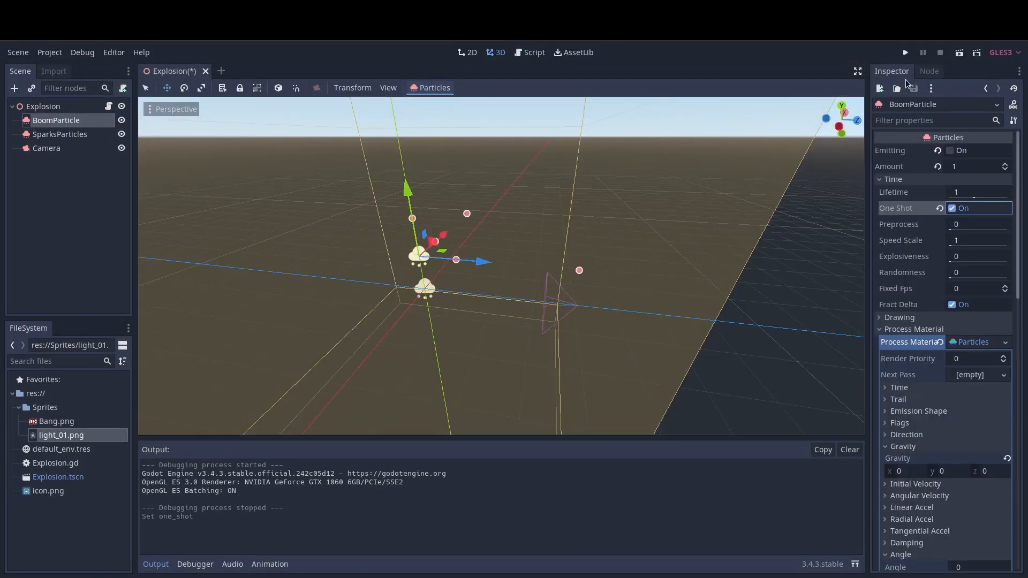
key(F5)
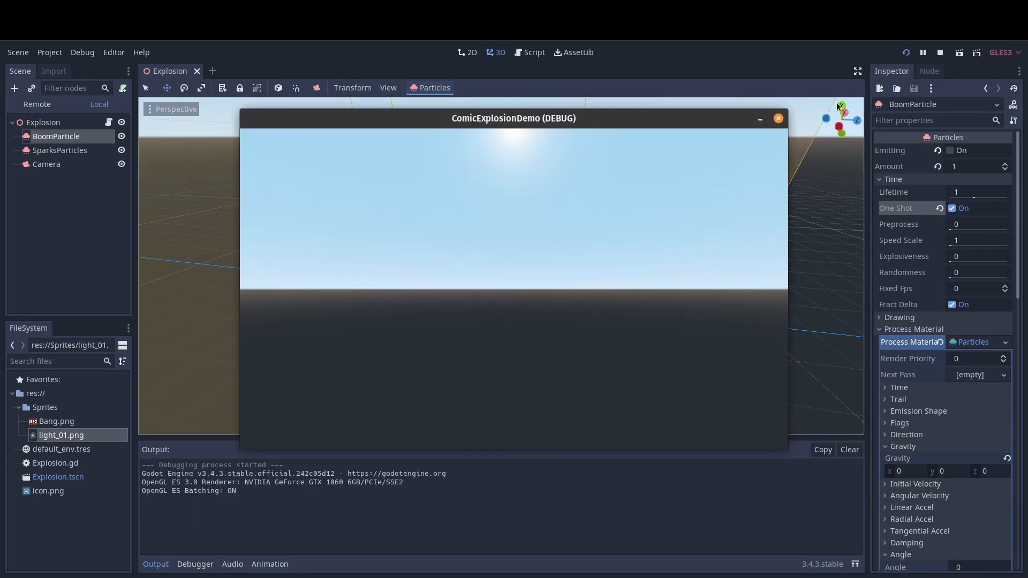
click(941, 53)
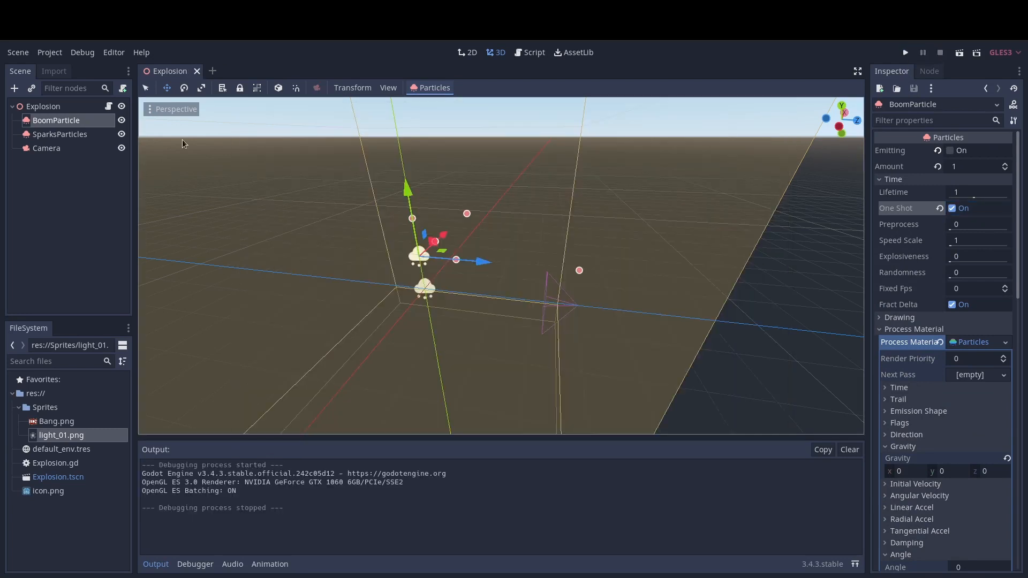
Move SparksParticles slightly backward along the Z axis
click(80, 134)
middle_drag(395, 291, 407, 321)
middle_drag(556, 295, 491, 313)
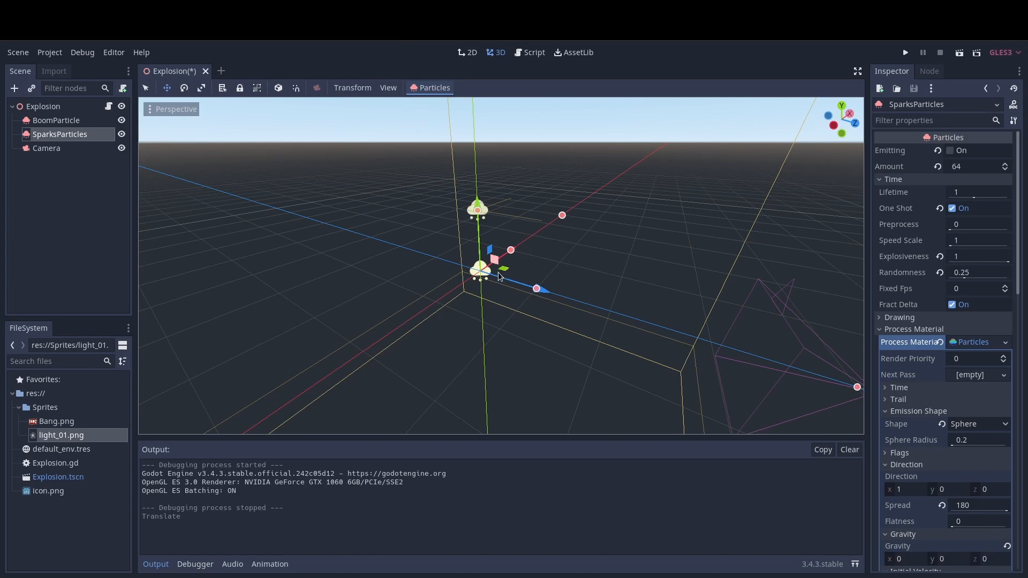
middle_drag(532, 236, 466, 251)
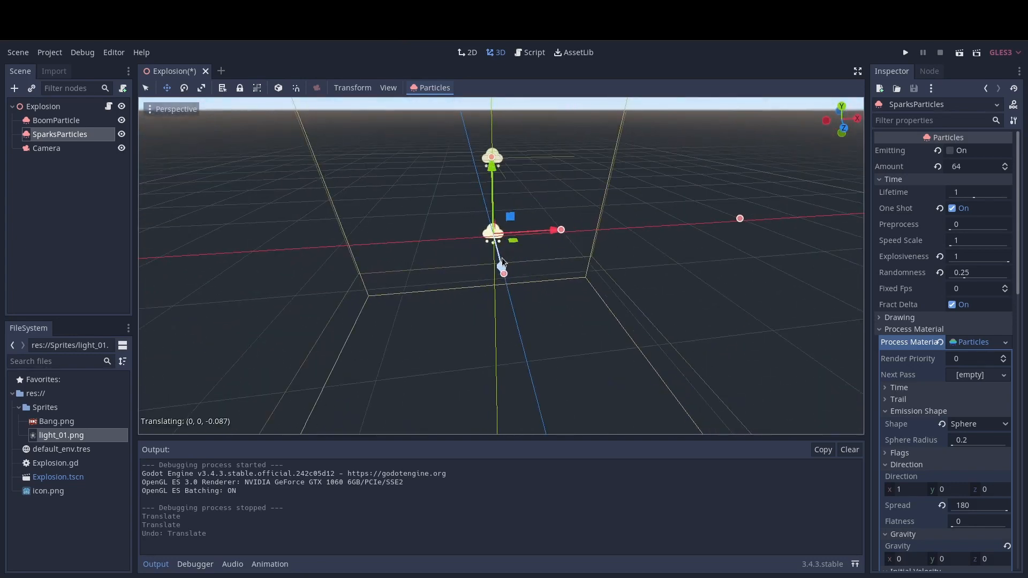
drag(503, 258, 501, 256)
Test-run the project with the shifted sparks and stop it
click(59, 148)
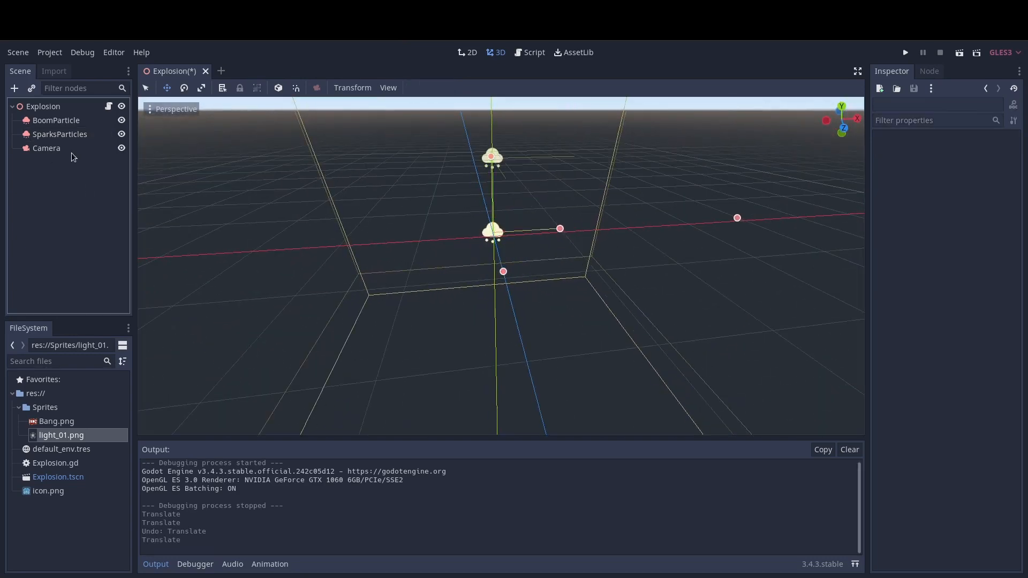
click(905, 52)
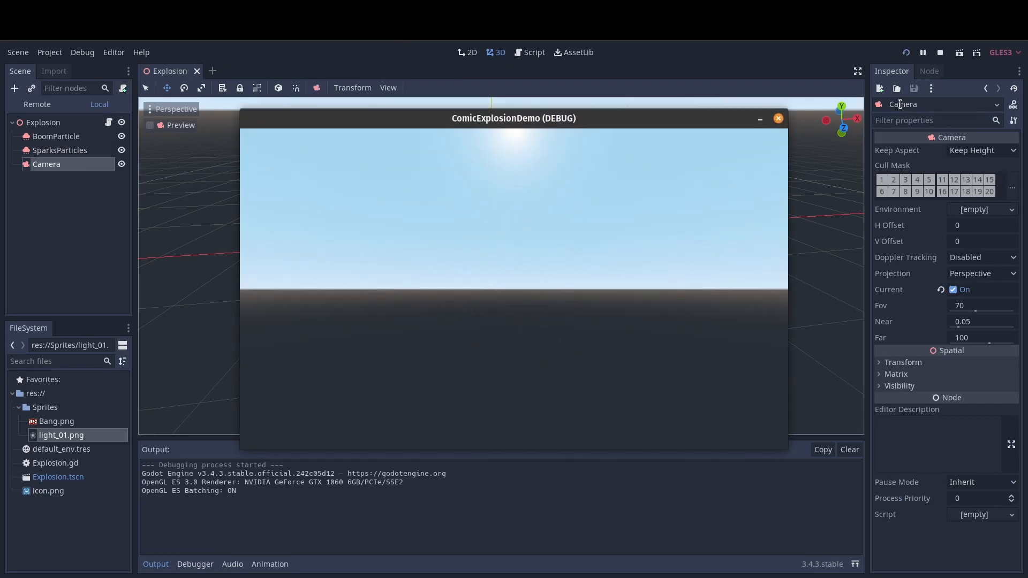
click(939, 54)
Set the Camera's Z translation to 0 and its Y translation to 4
double_click(72, 147)
middle_drag(375, 224, 679, 372)
click(889, 364)
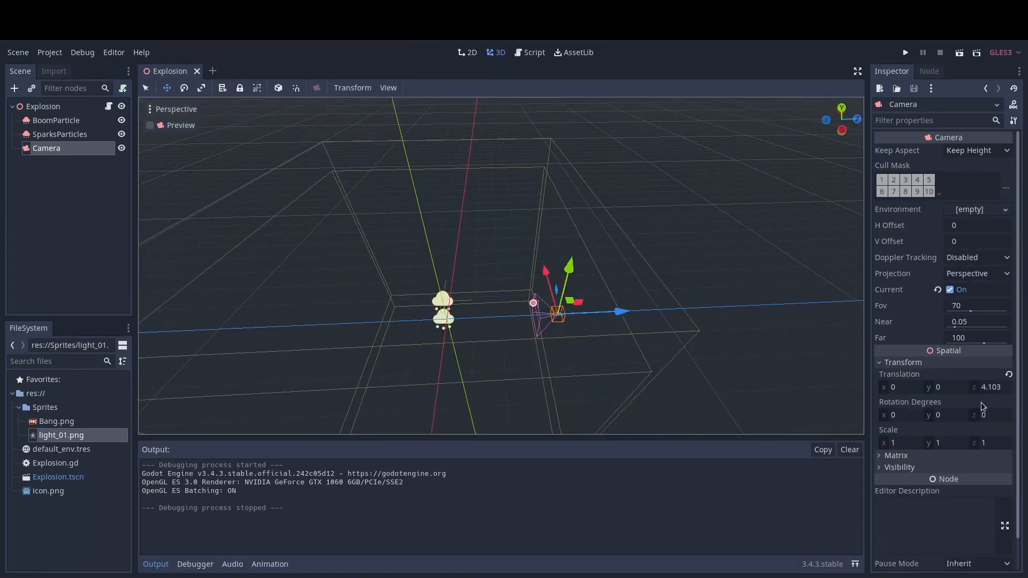
click(992, 387)
text(0)
key(Return)
click(954, 388)
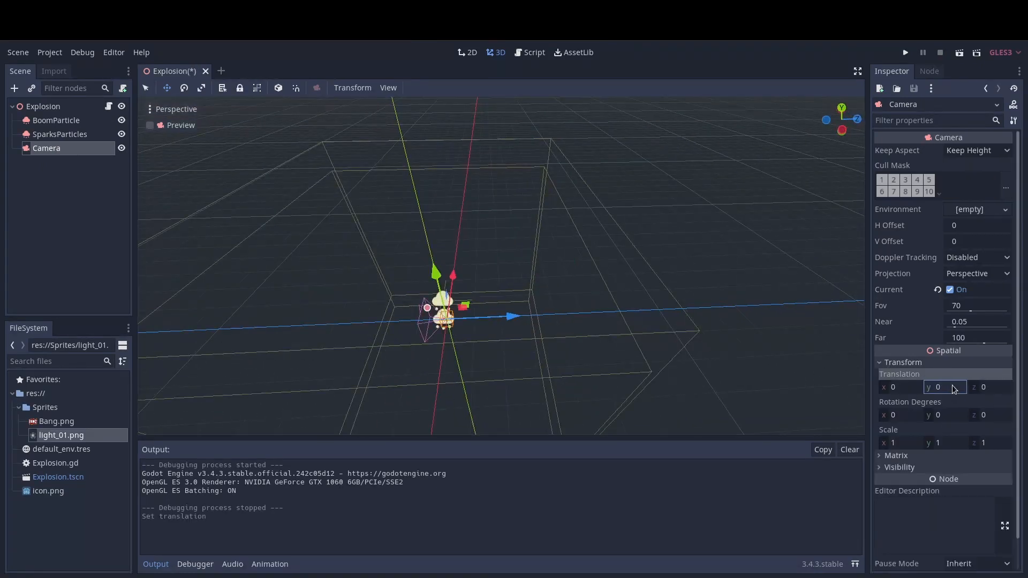
text(4)
key(Return)
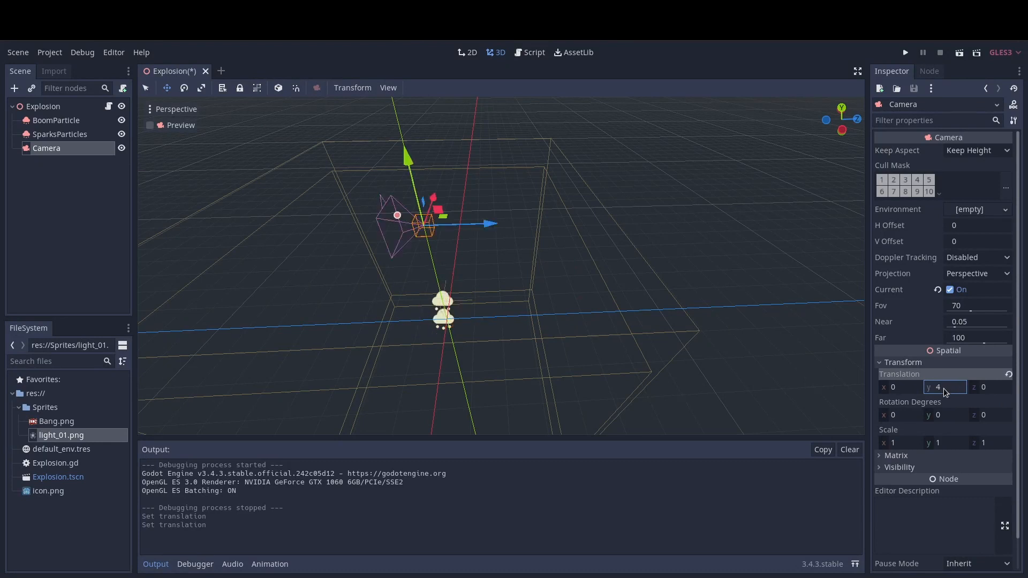
Set the Camera's X rotation to -90 degrees and run the project
click(916, 419)
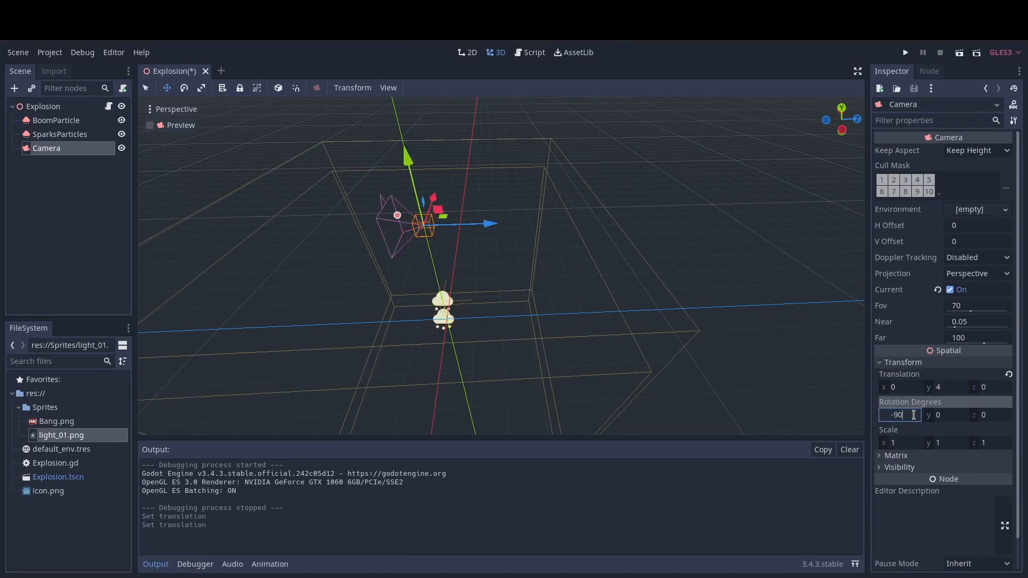
key(Return)
click(904, 53)
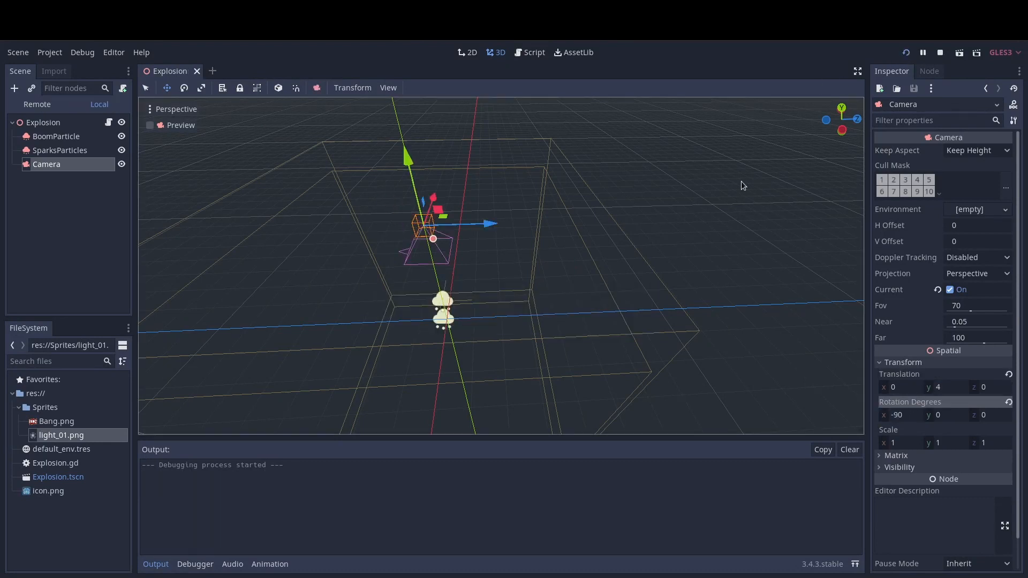